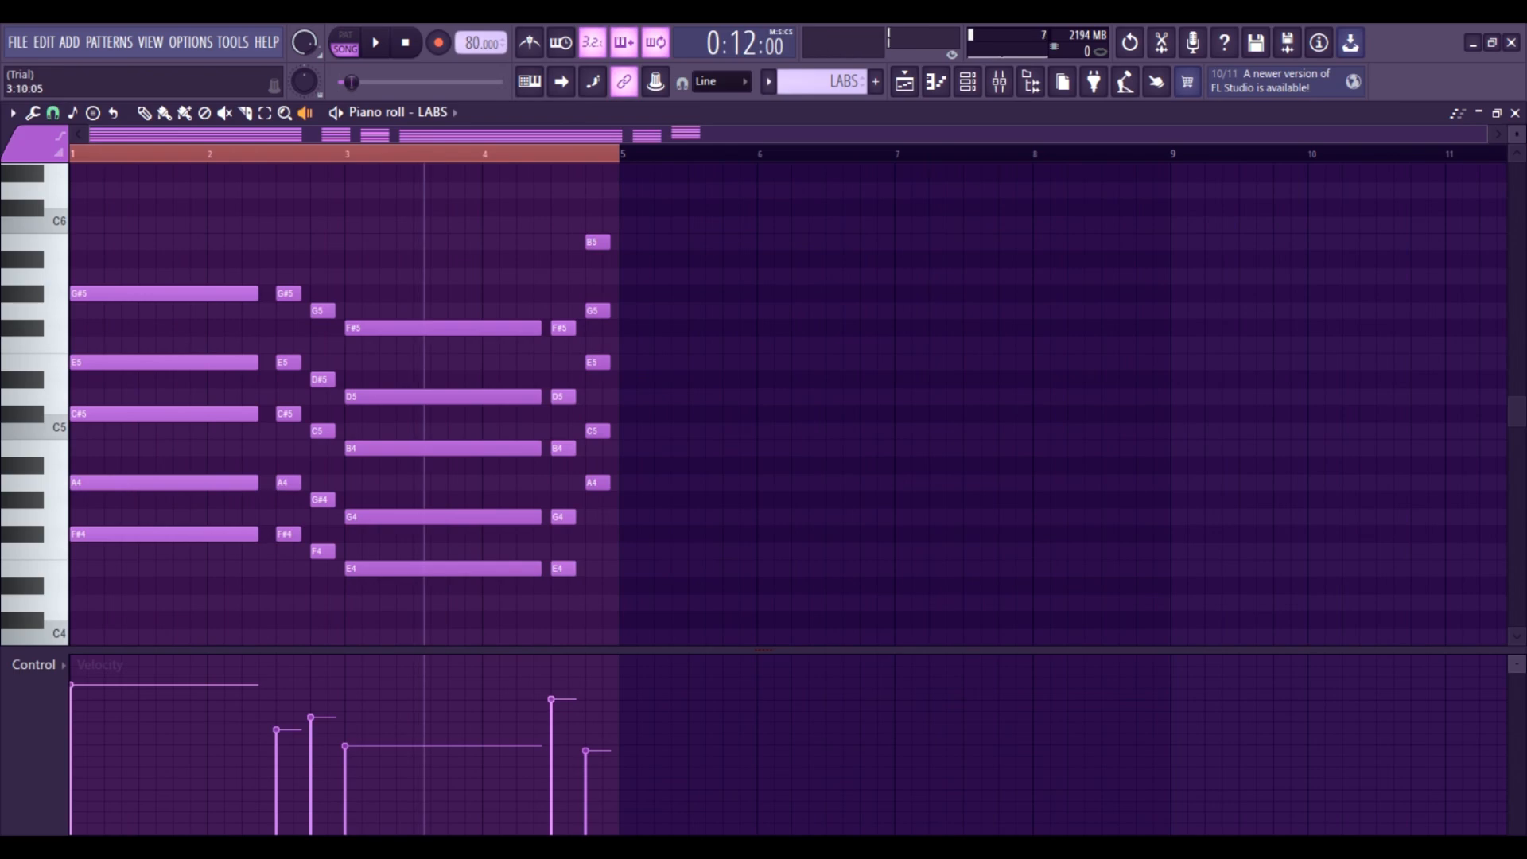
- Audition the LABS chord progression from several positions between bars 2 and 4 in the piano roll
left_click(424, 405)
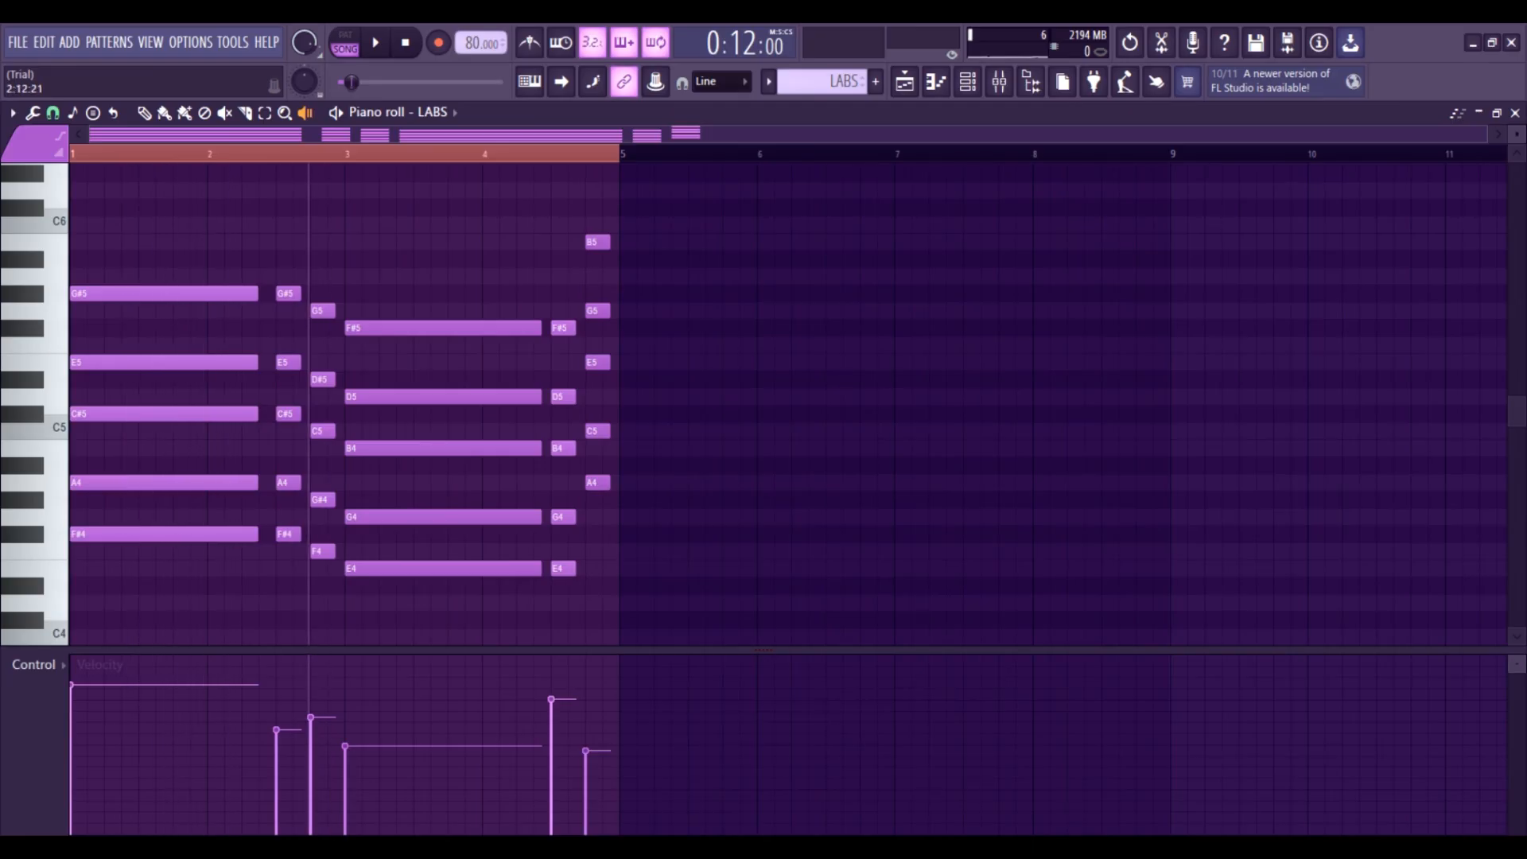
left_click(232, 404)
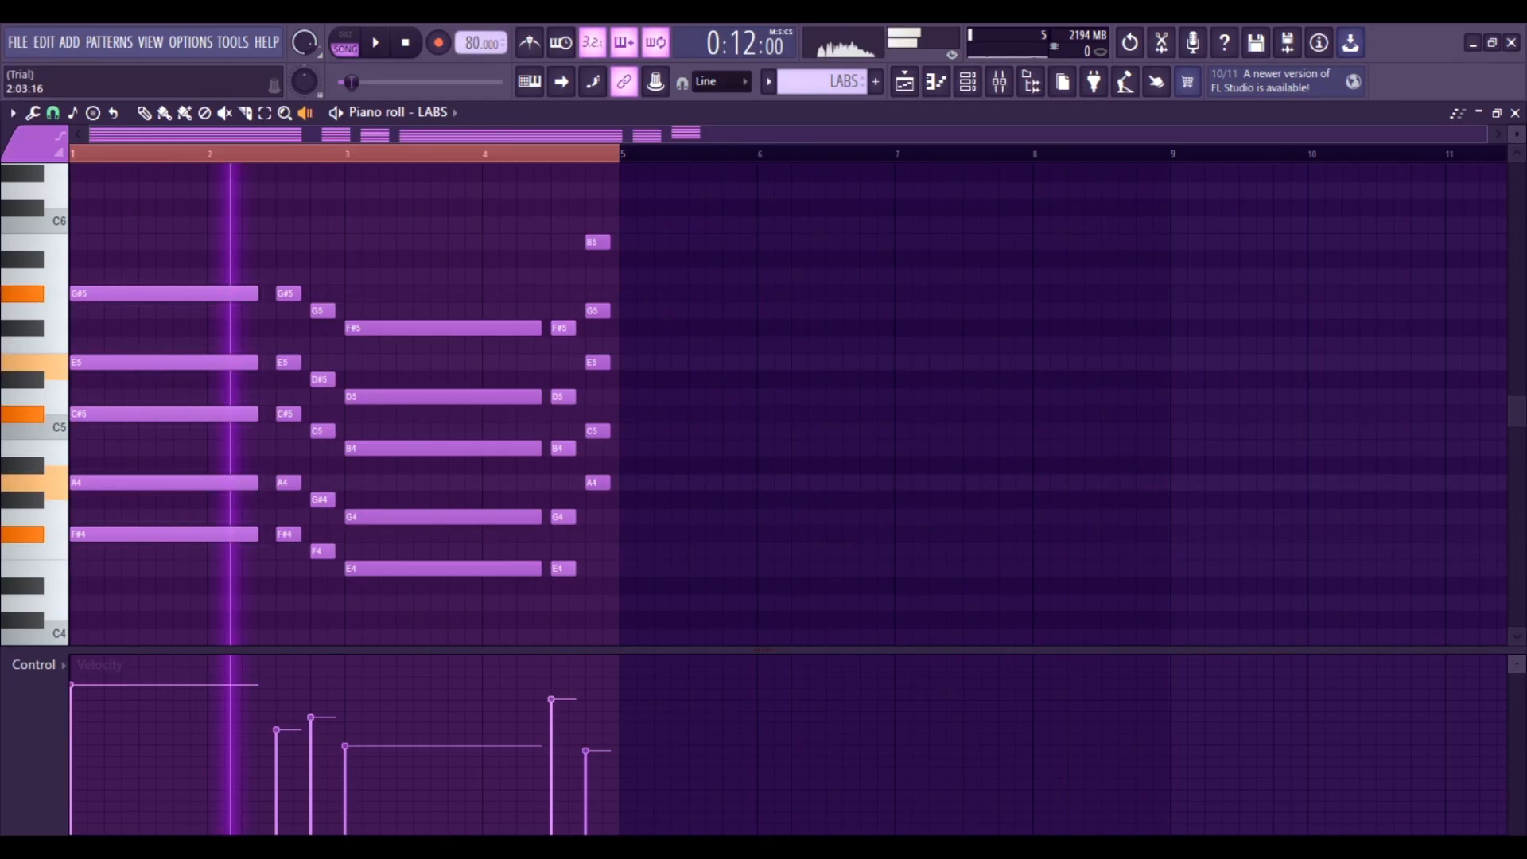
left_click(277, 404)
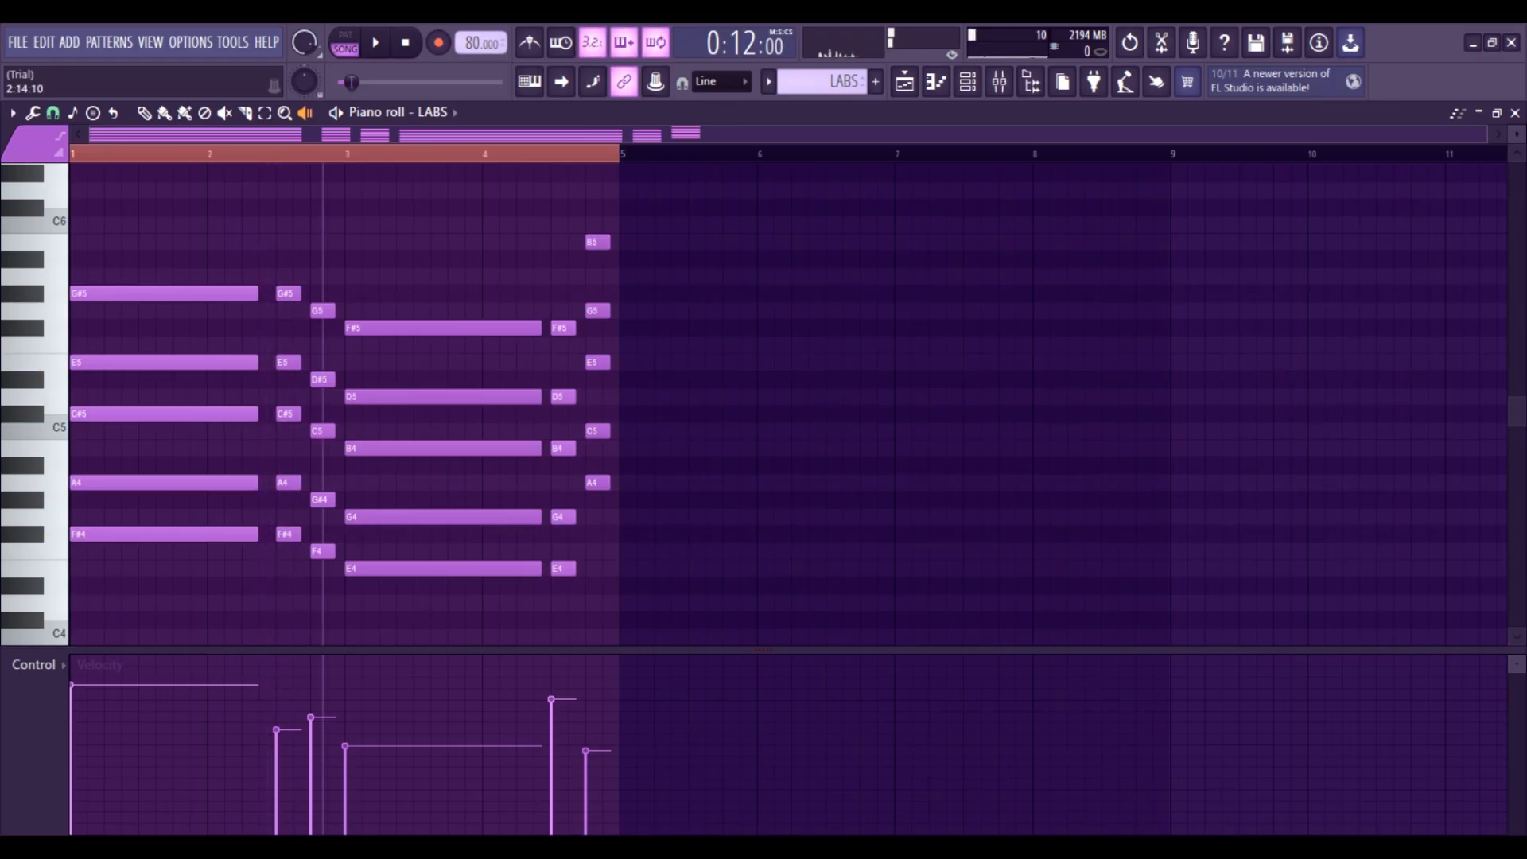
left_click(322, 405)
left_click(289, 404)
left_click(379, 404)
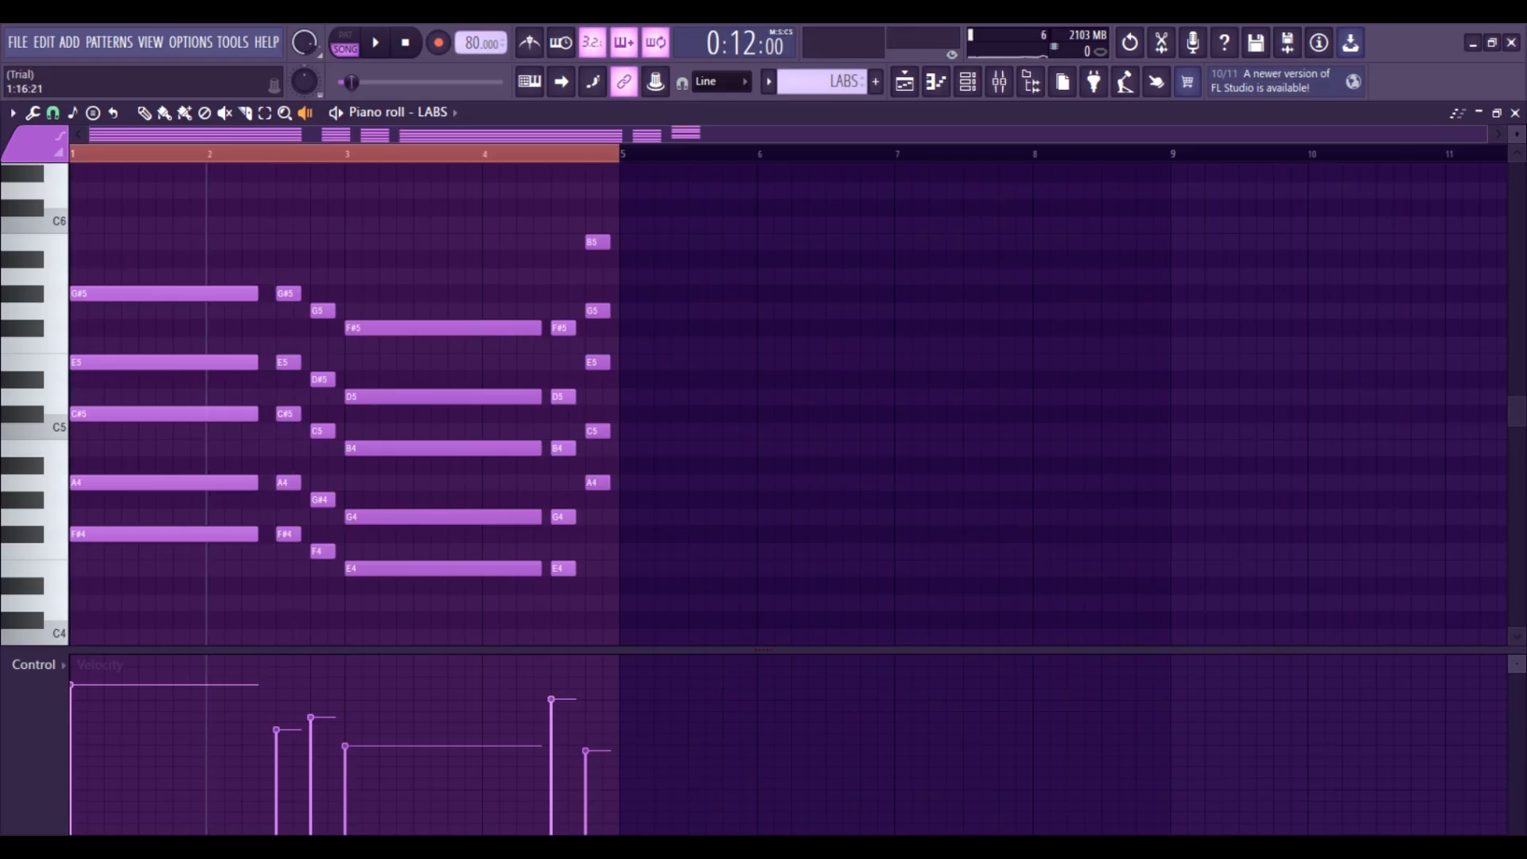
- Return to the playlist, unmute the BBC Symphony Orchestra track and play it together with LABS from bar 5
key("F5")
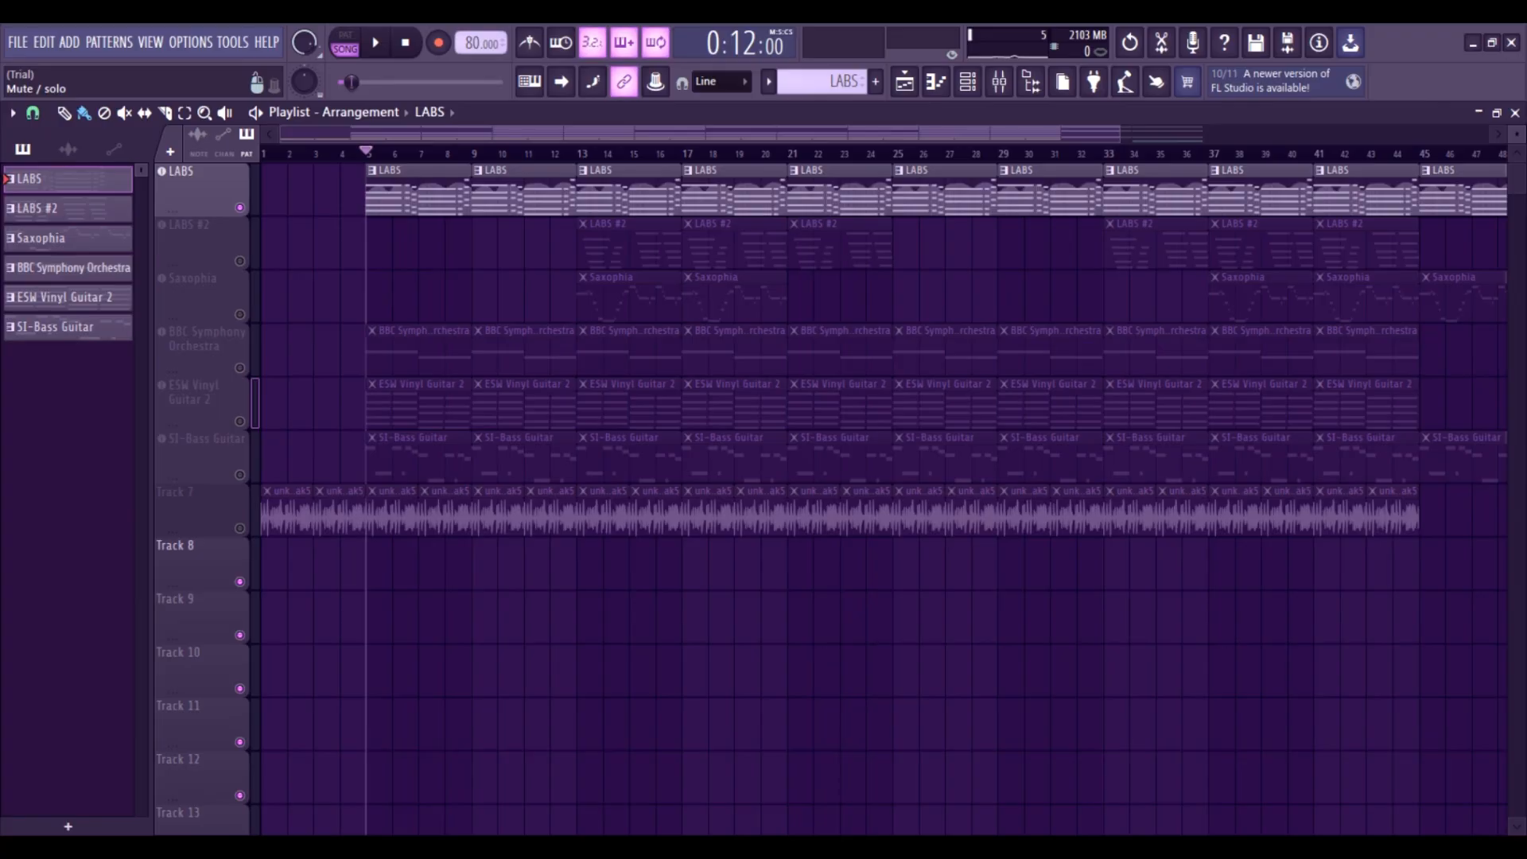
left_click(161, 332)
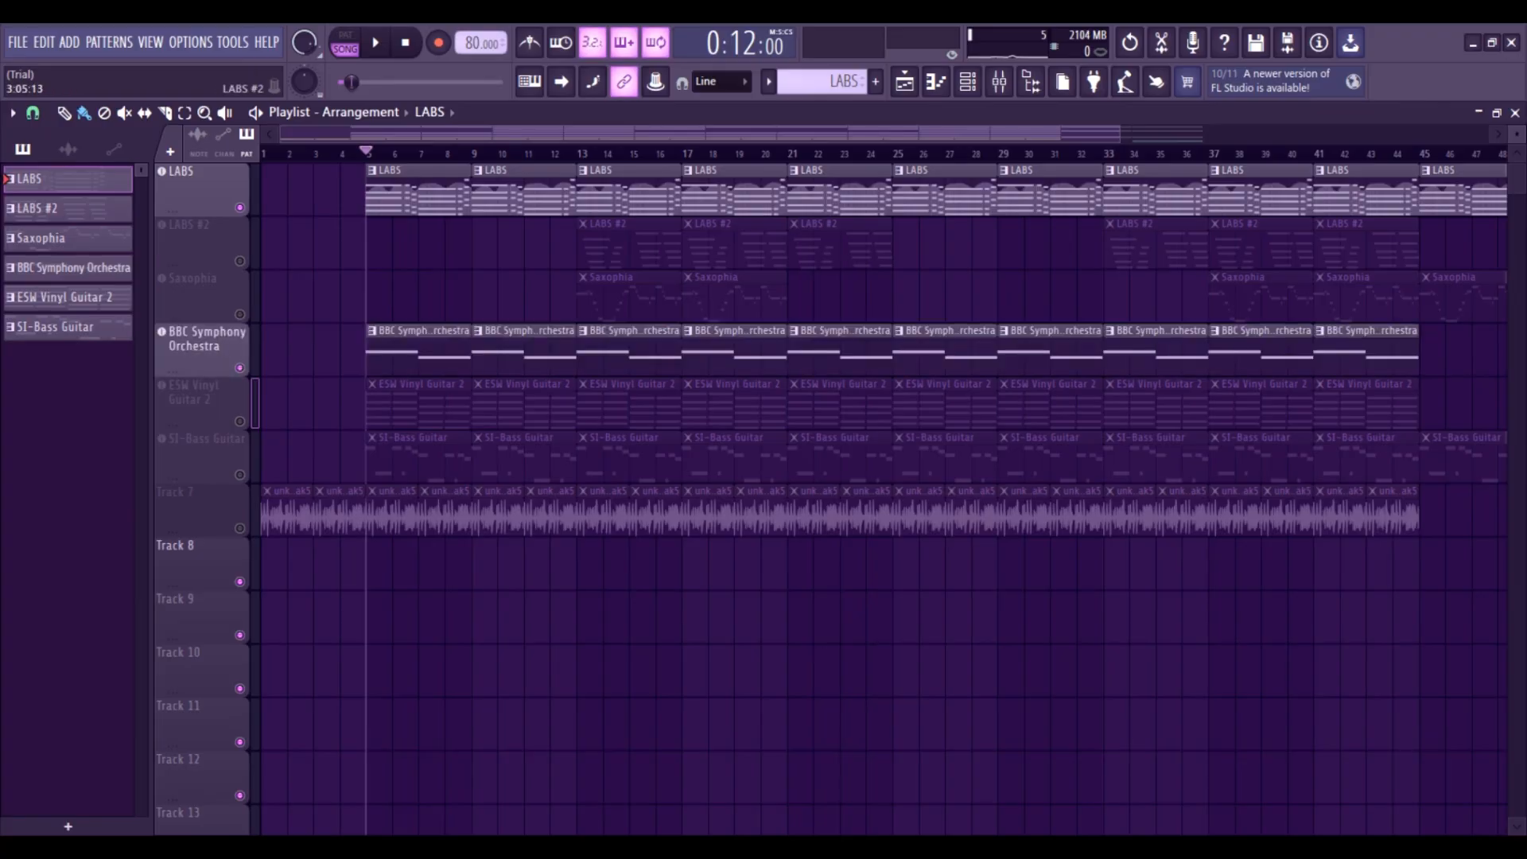
key("space")
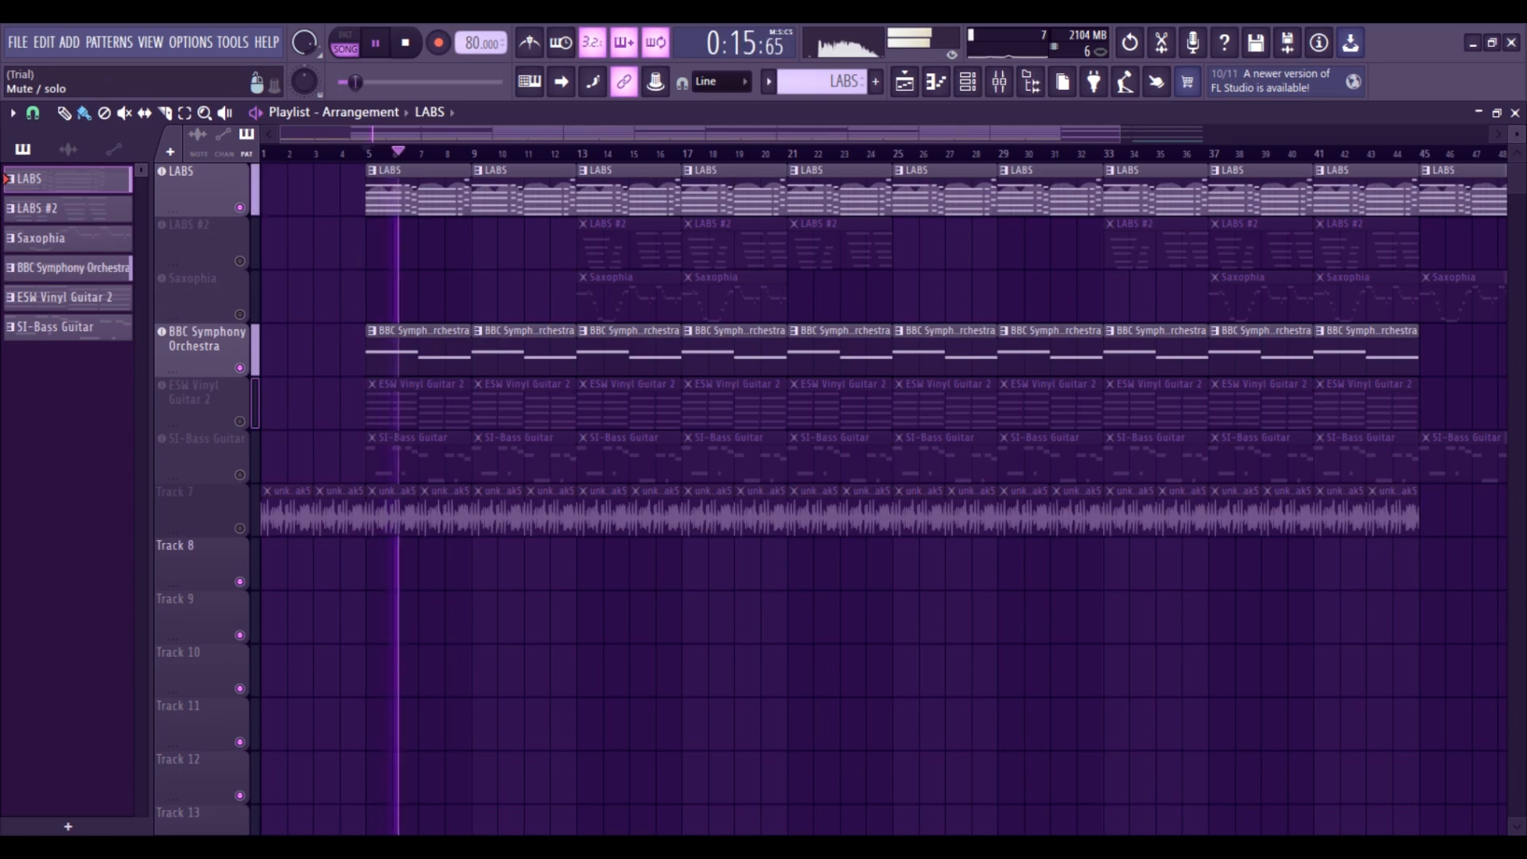
key("space")
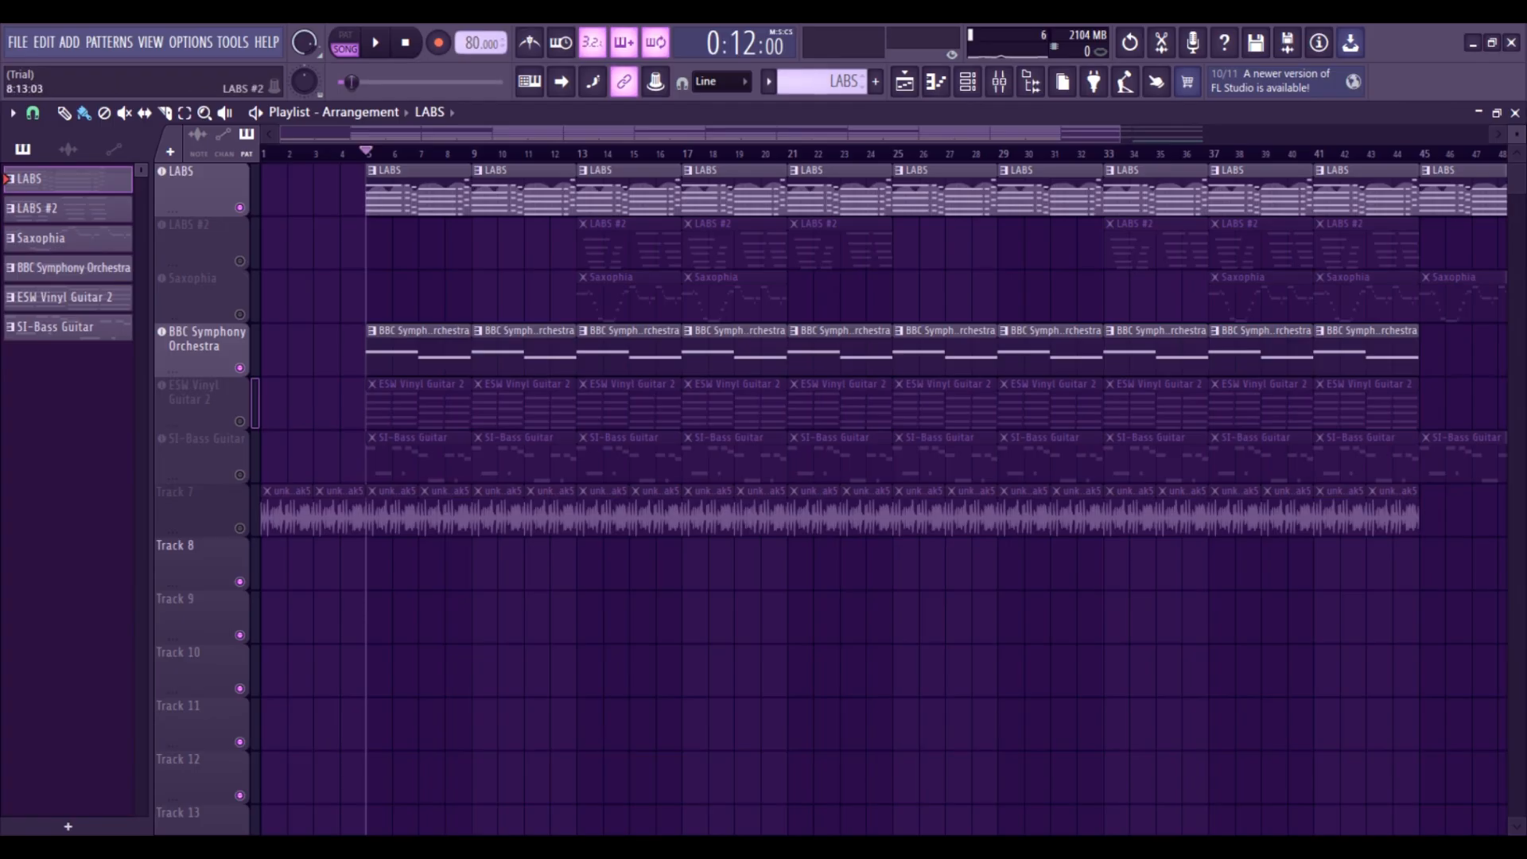
- Mute the LABS track and examine the notes of the first BBC Symphony Orchestra clip in the piano roll
left_click(240, 207)
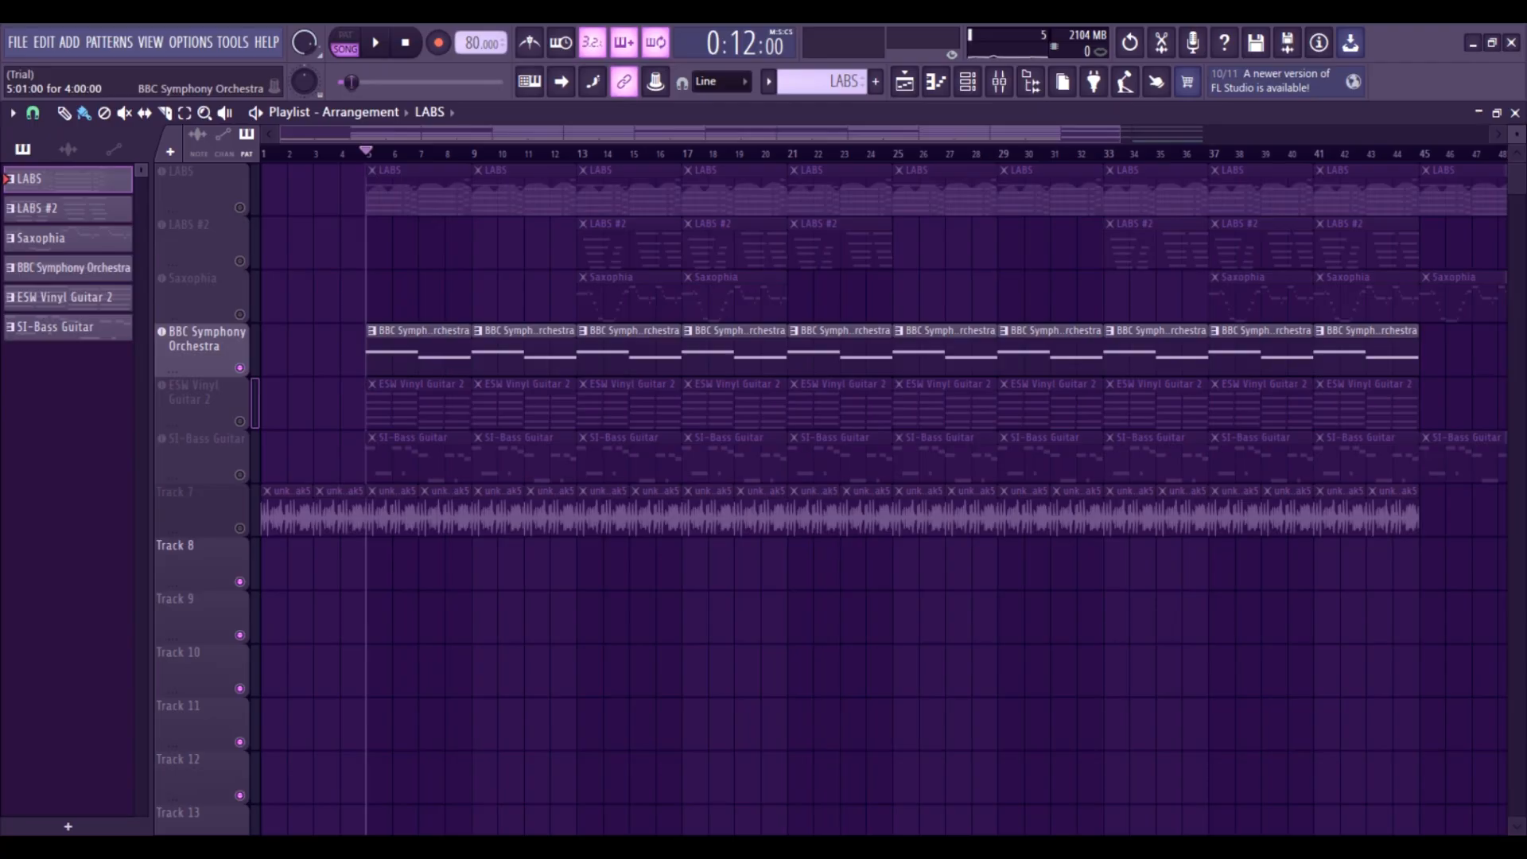
double_click(414, 349)
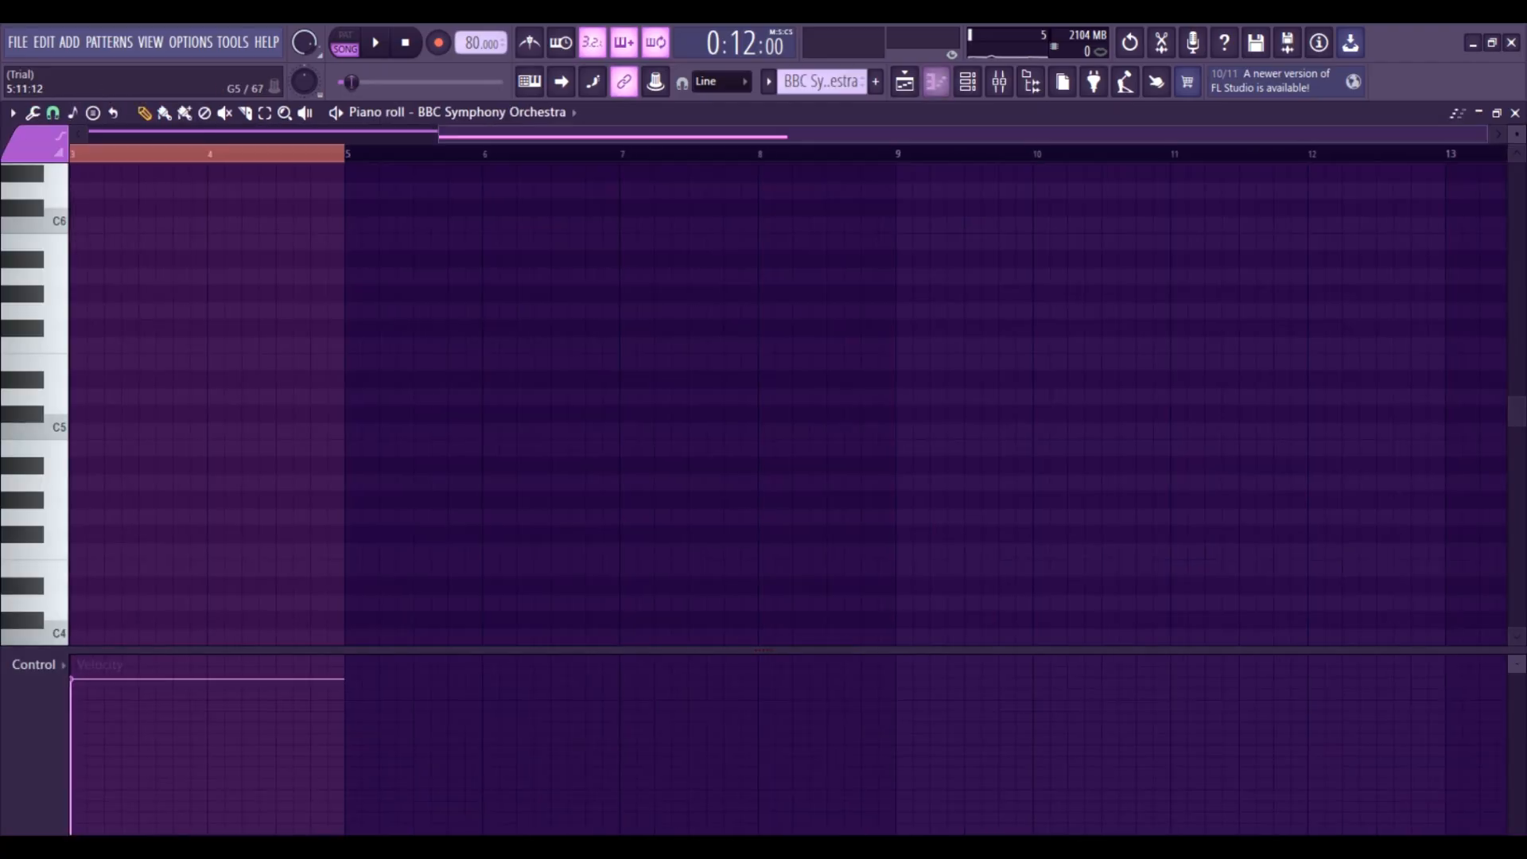
scroll(195, 340, "left", 3)
scroll(194, 340, "up", 2)
scroll(319, 334, "up", 5)
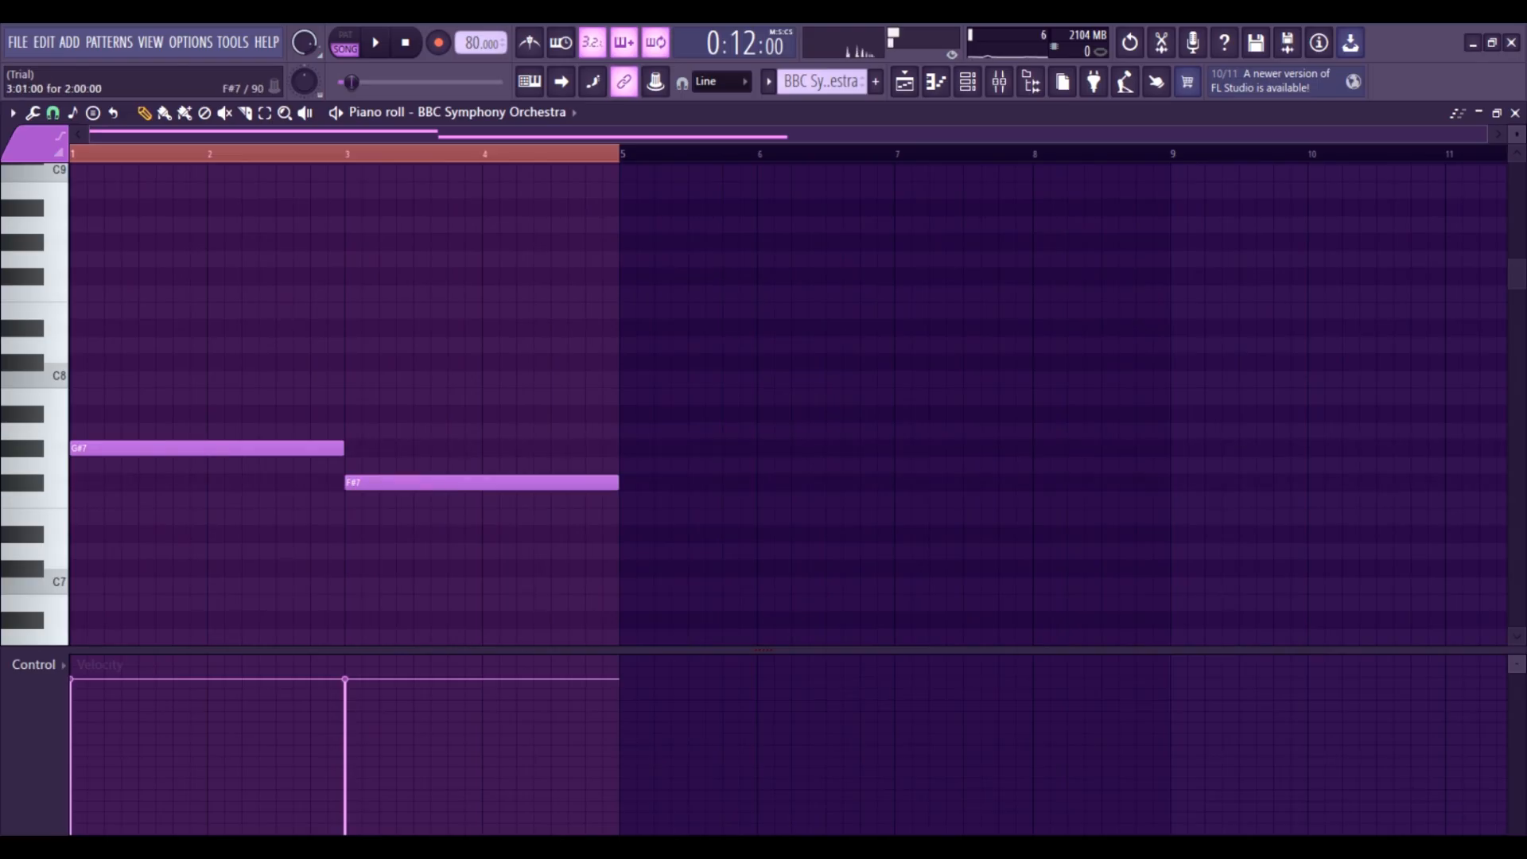
left_click(1516, 113)
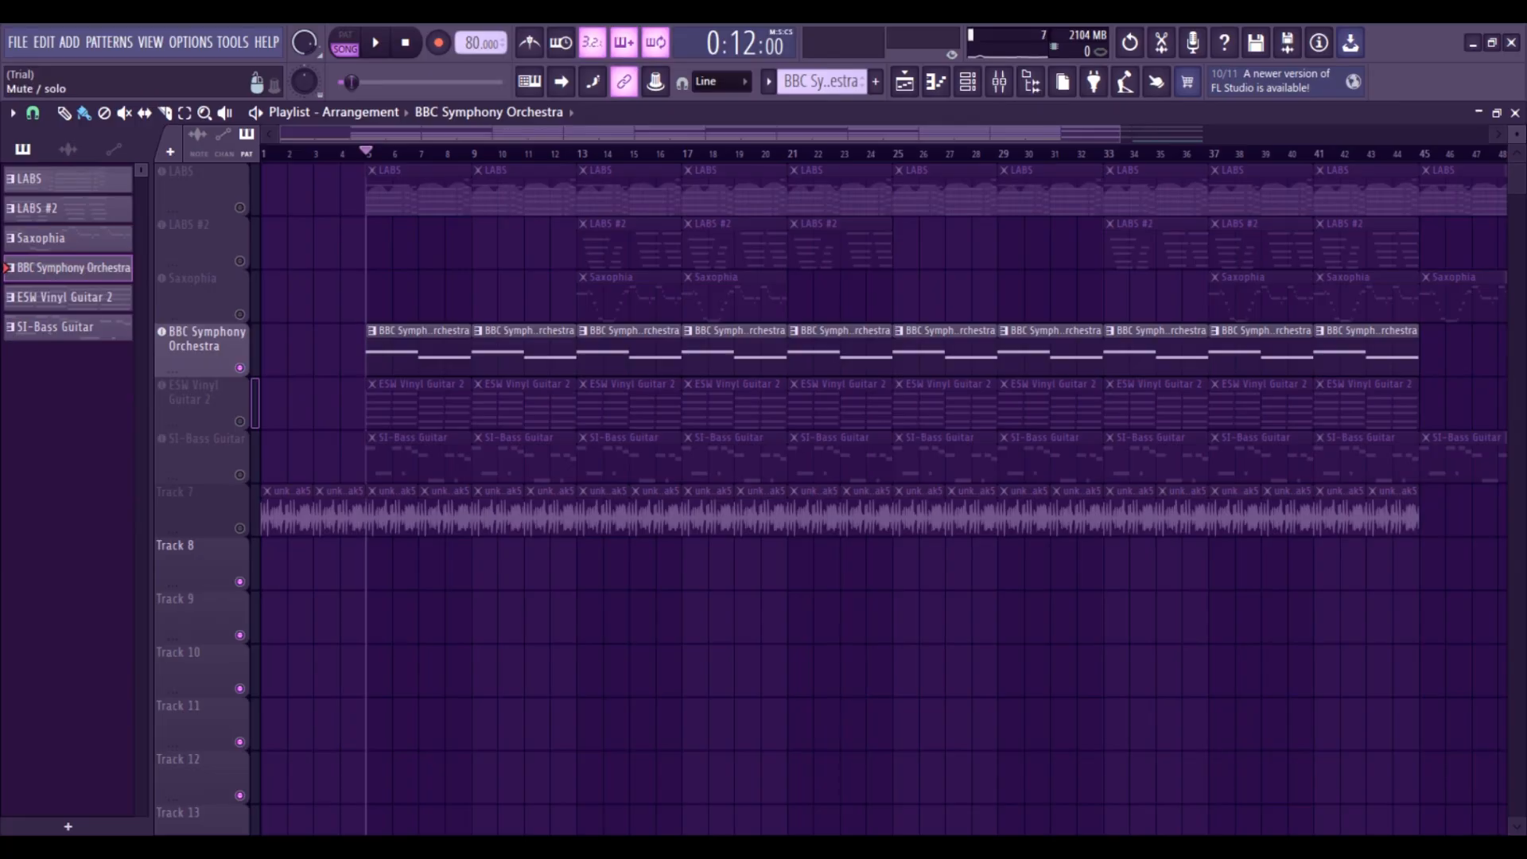
- Unmute LABS #2, mute BBC Symphony Orchestra, and play from bar 13 while switching LABS #2 off and on
left_click(162, 171)
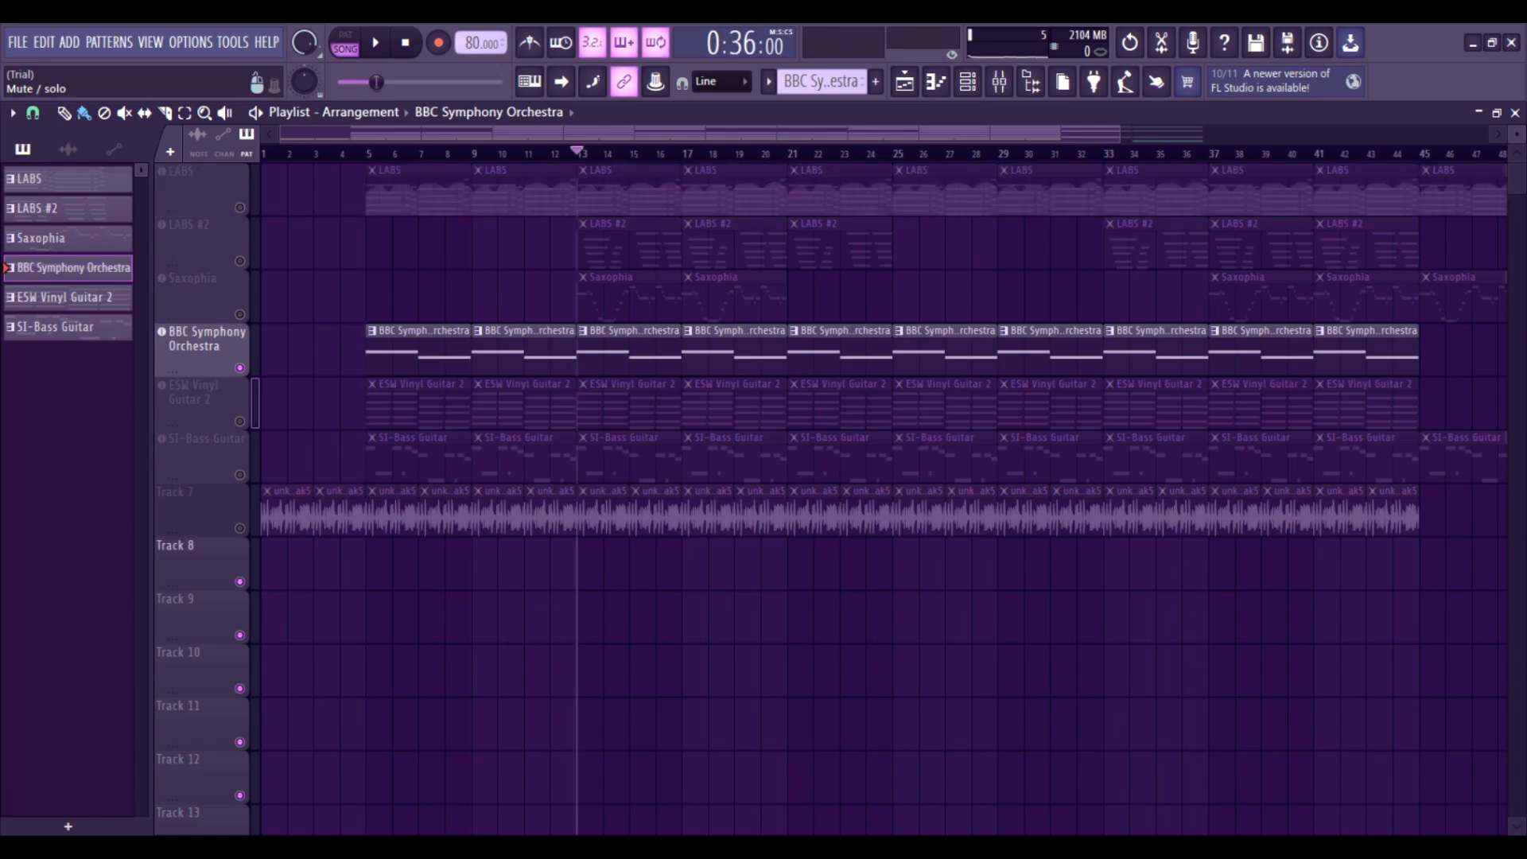
left_click(240, 261)
left_click(240, 368)
key("space")
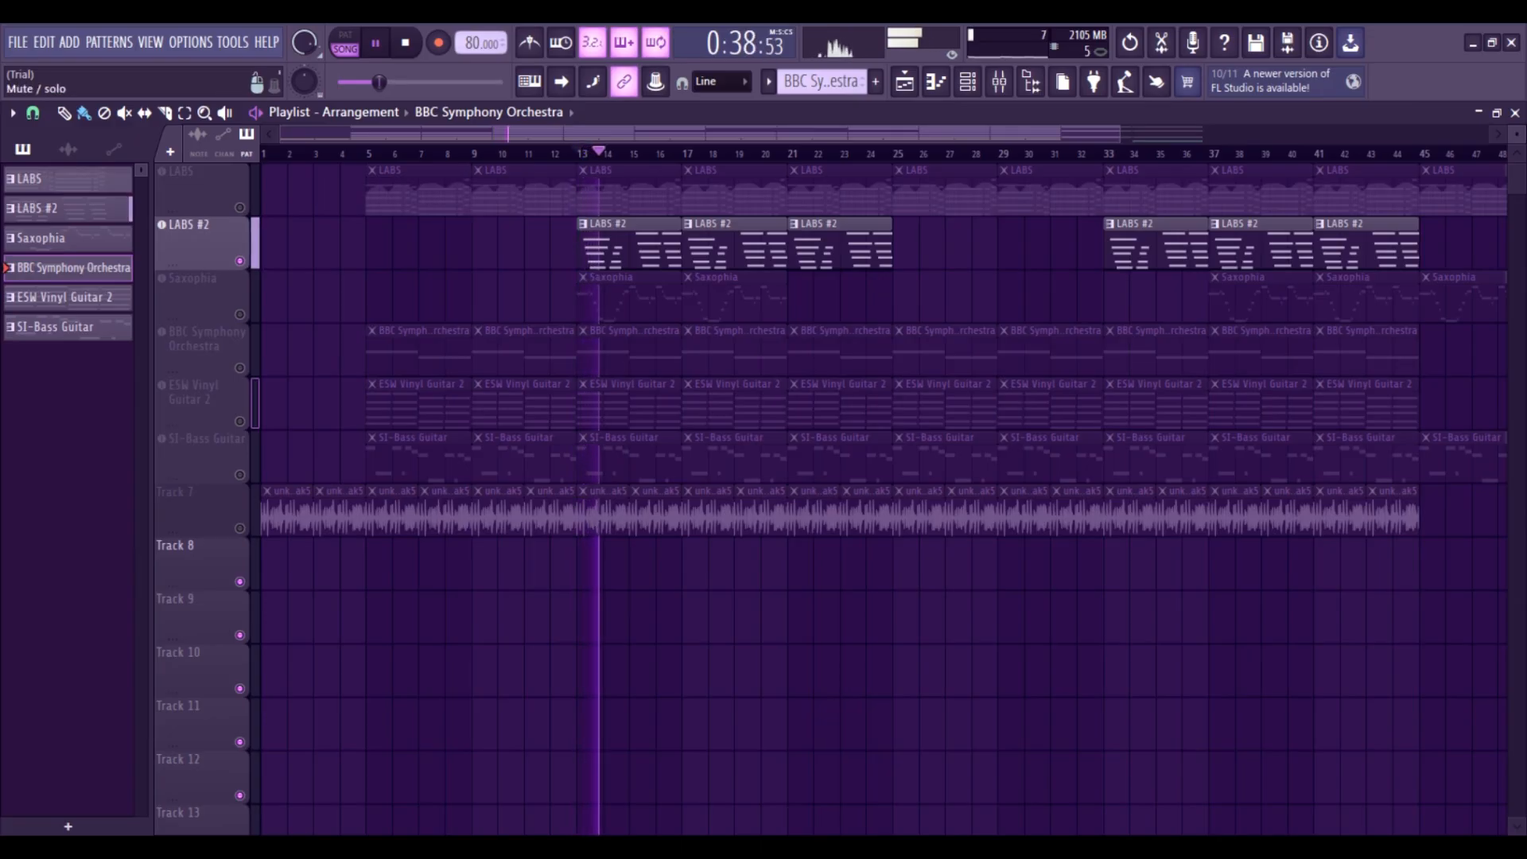
left_click(240, 261)
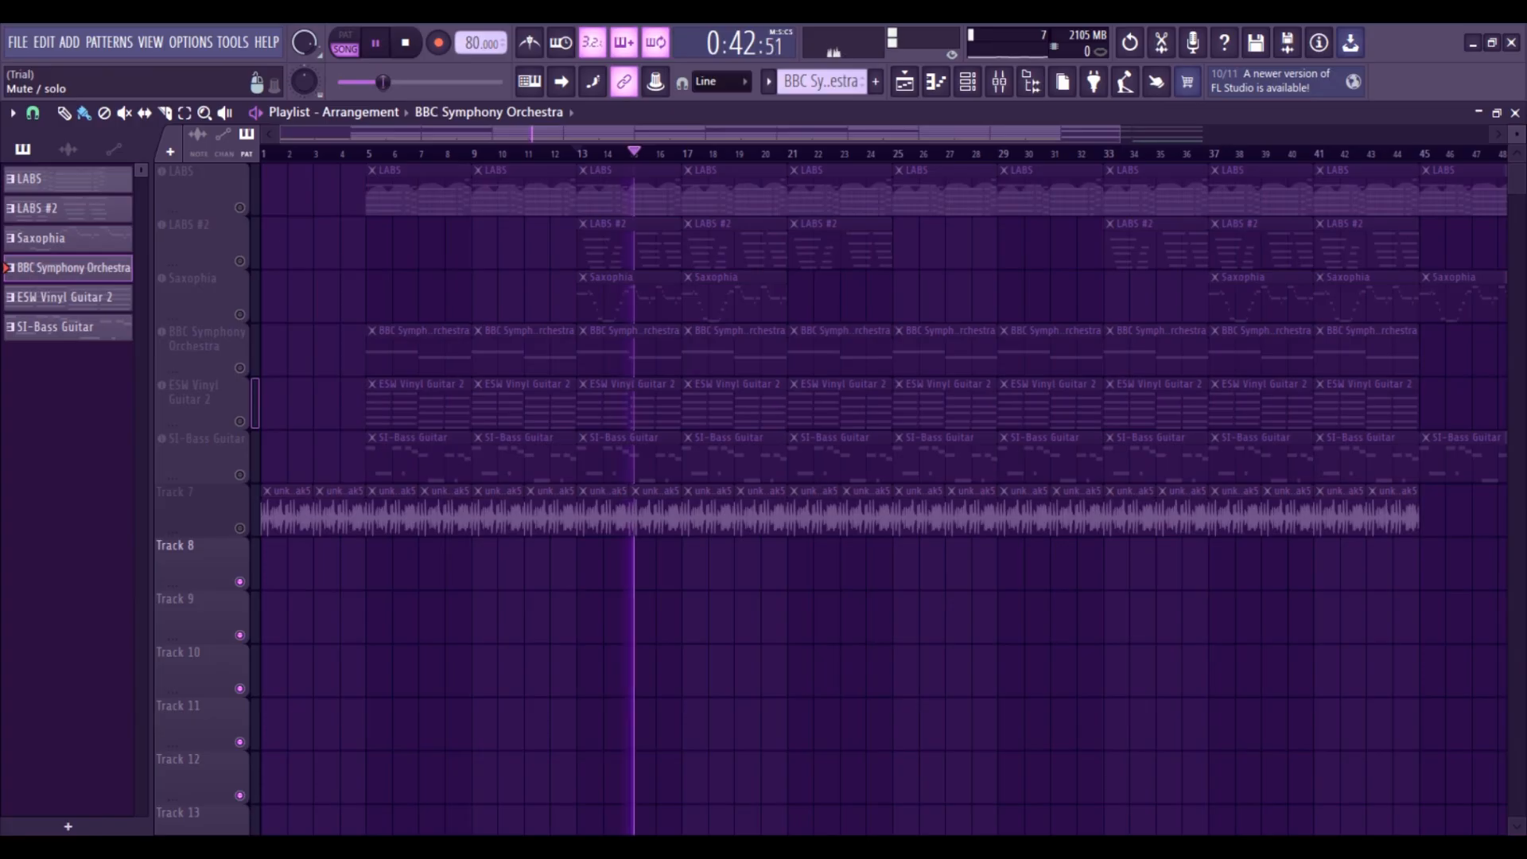
left_click(241, 261)
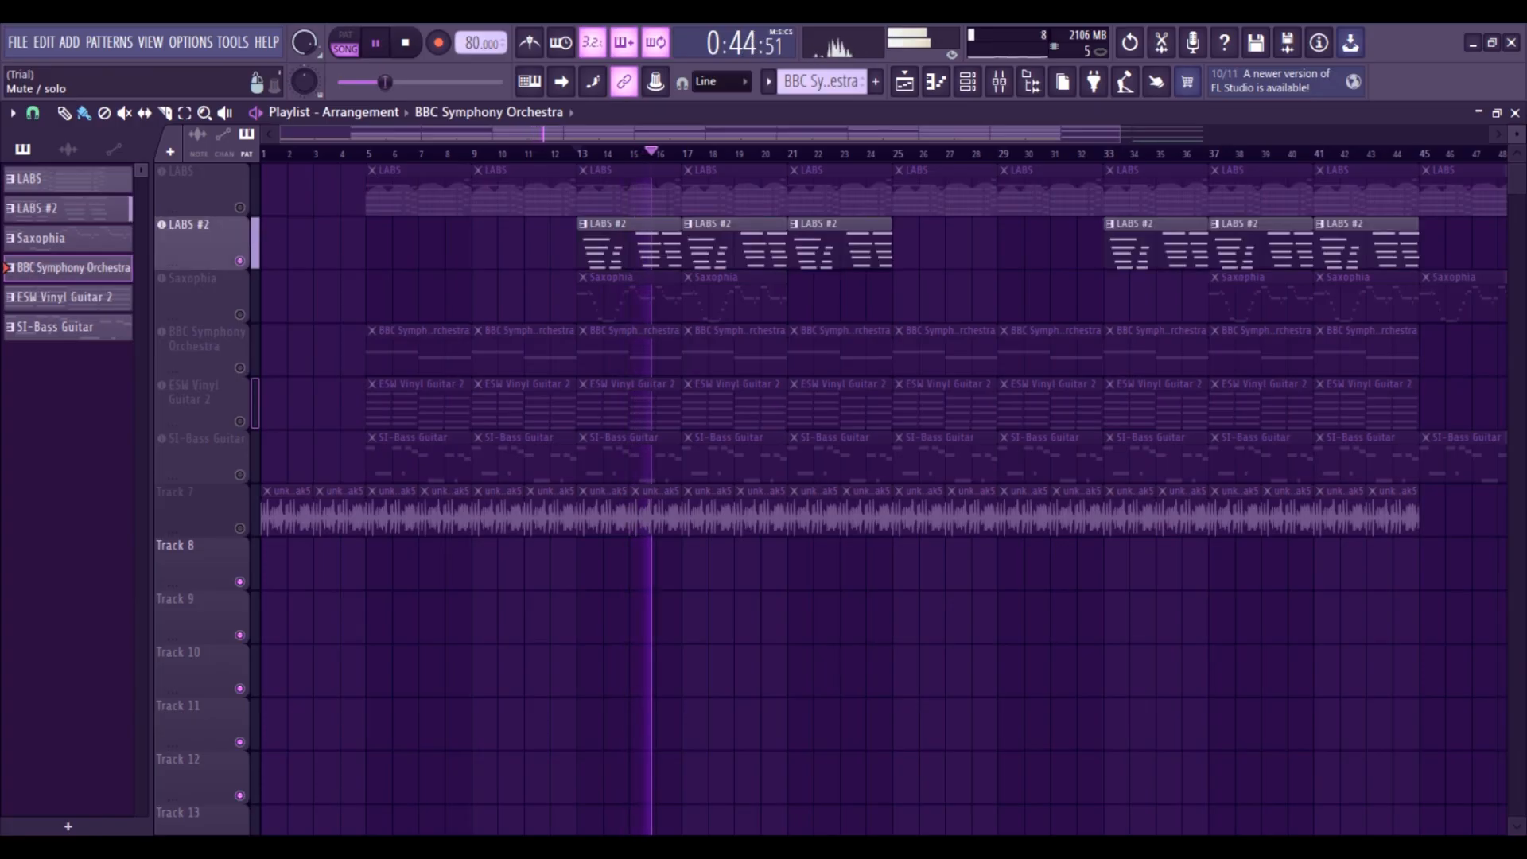
left_click(241, 261)
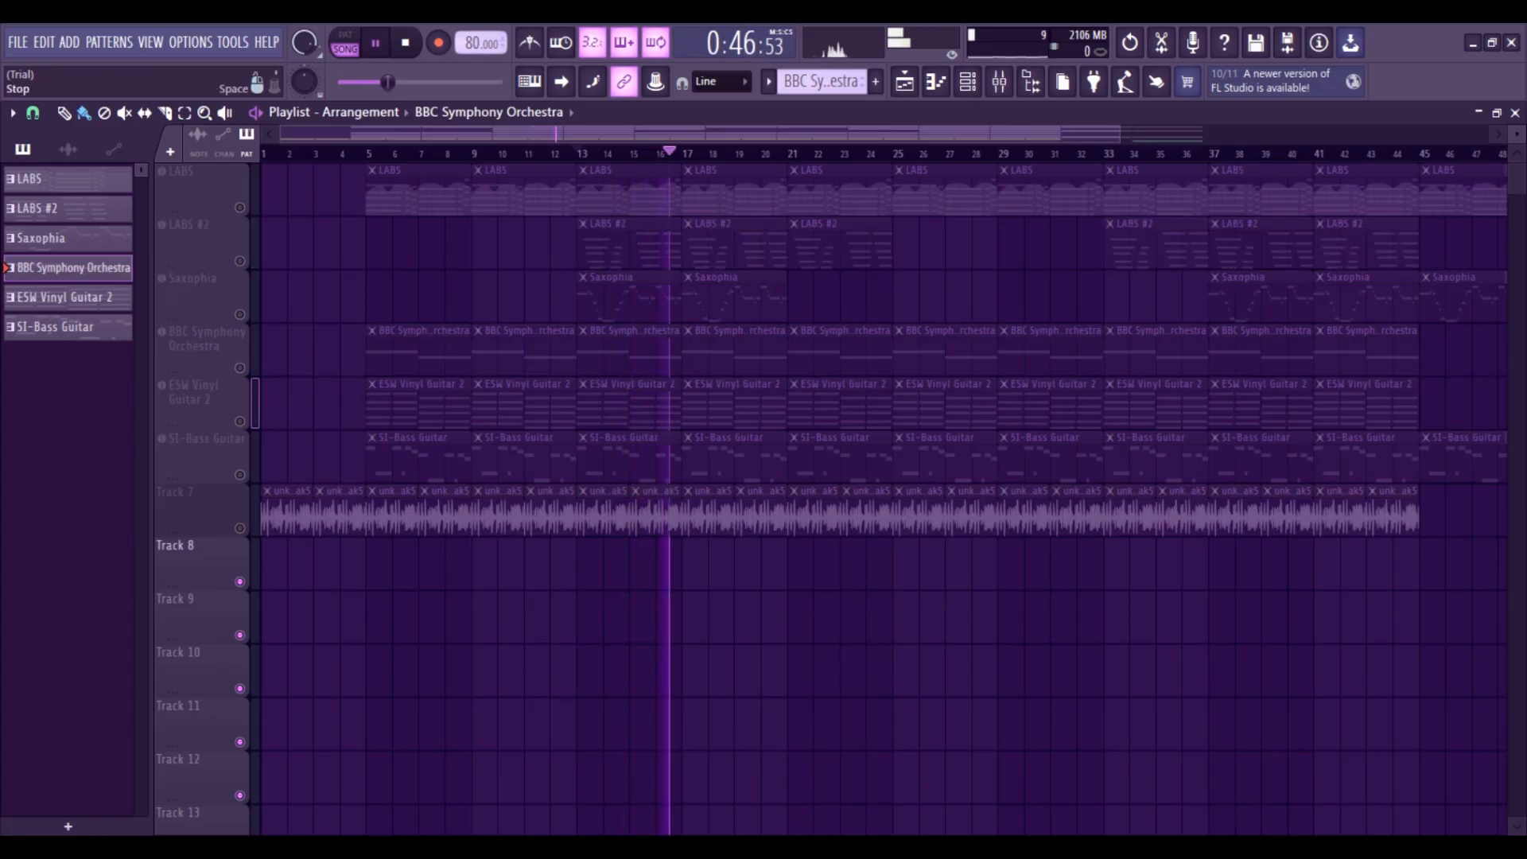
key("space")
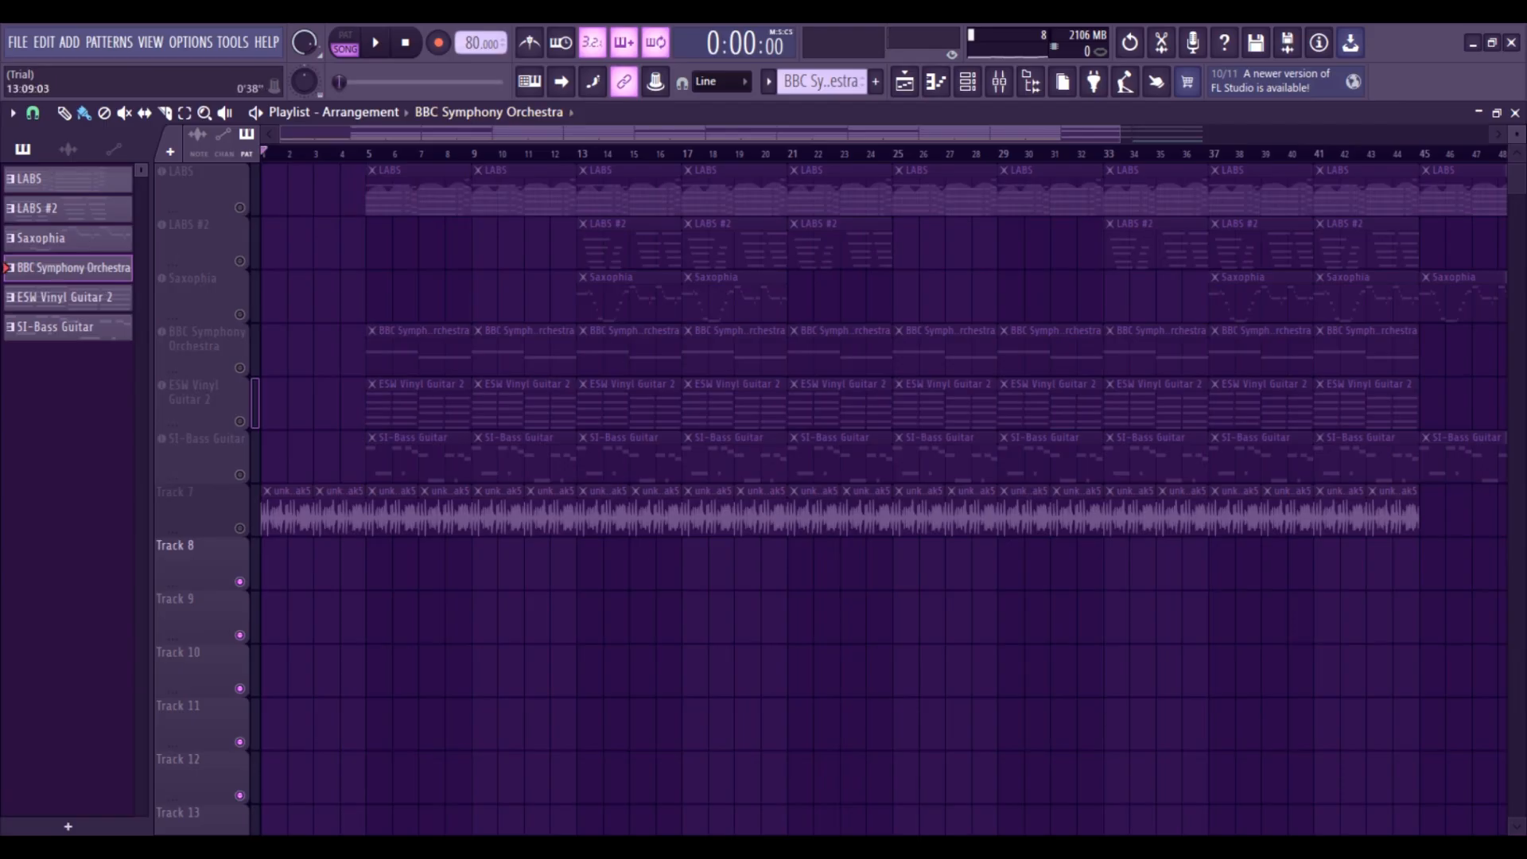
- Unmute the ESW Vinyl Guitar 2 track and play it alone from bar 13
left_click(580, 153)
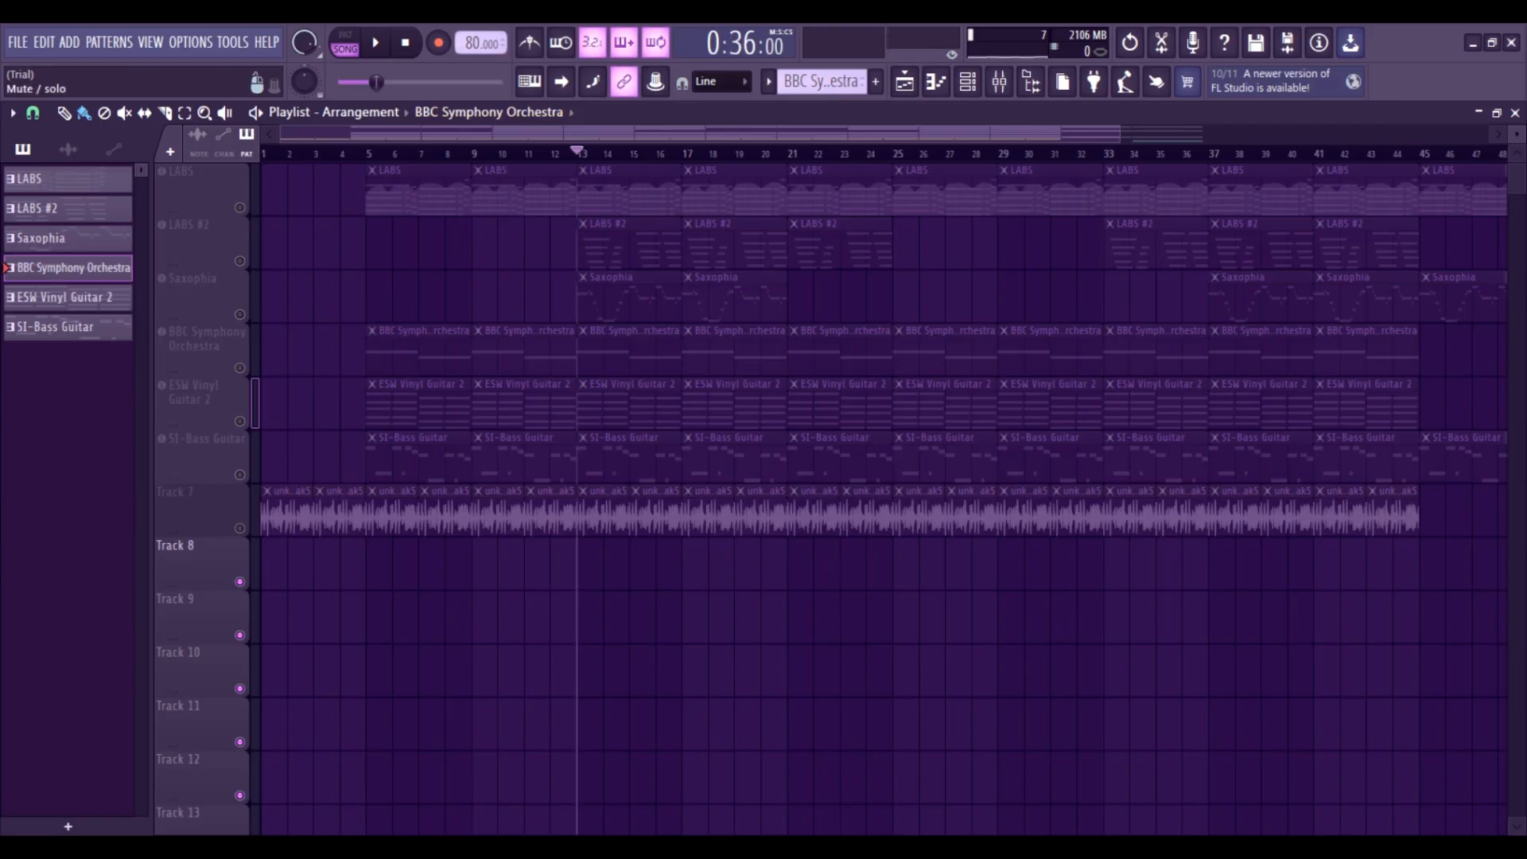
left_click(240, 422)
key("space")
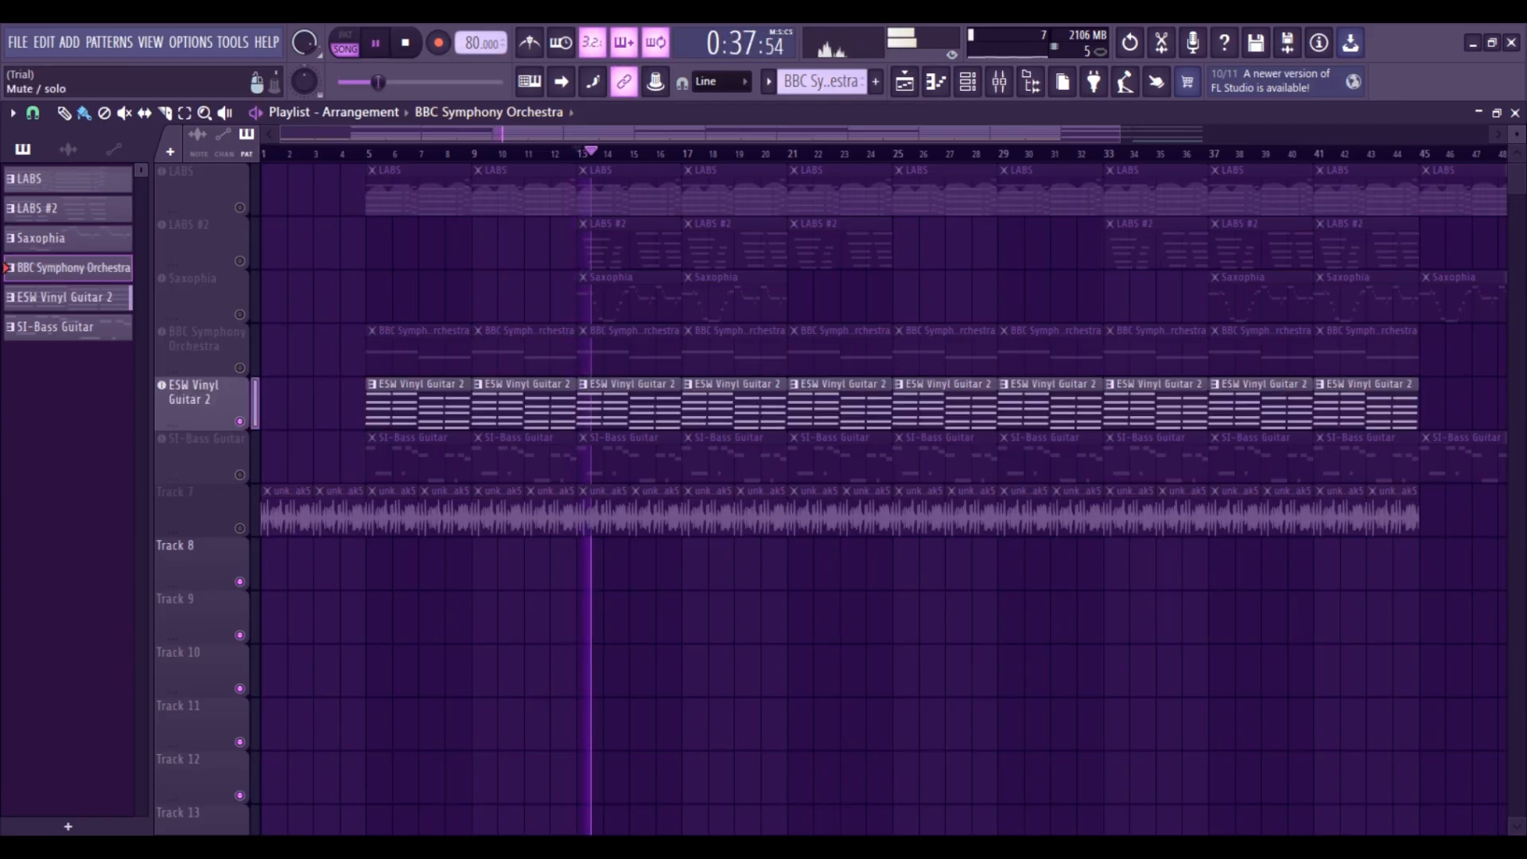
key("space")
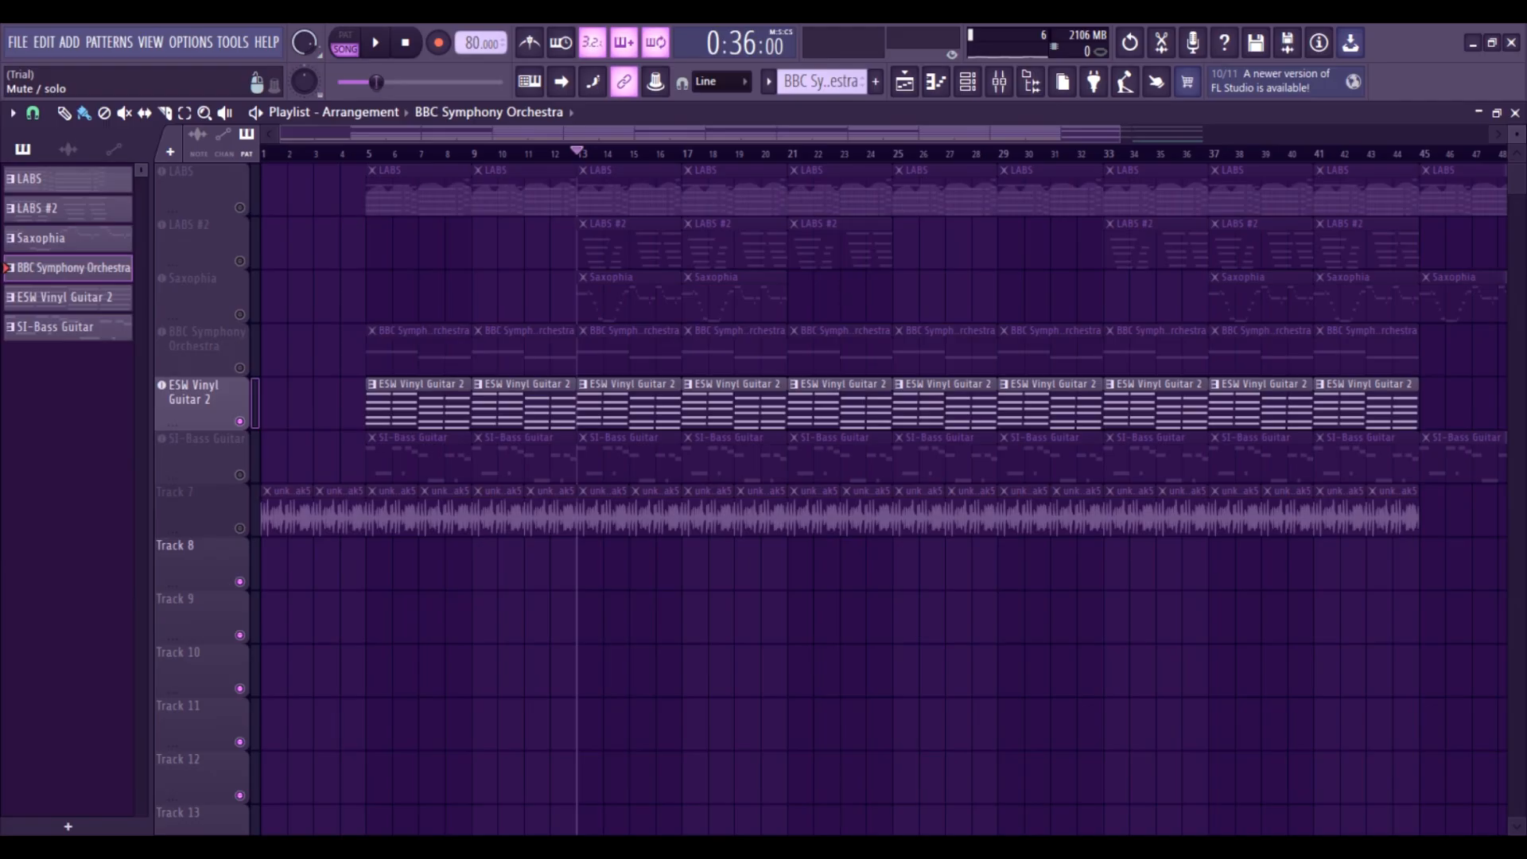
- Unmute the LABS track and play it together with ESW Vinyl Guitar 2 from bar 13
left_click(240, 207)
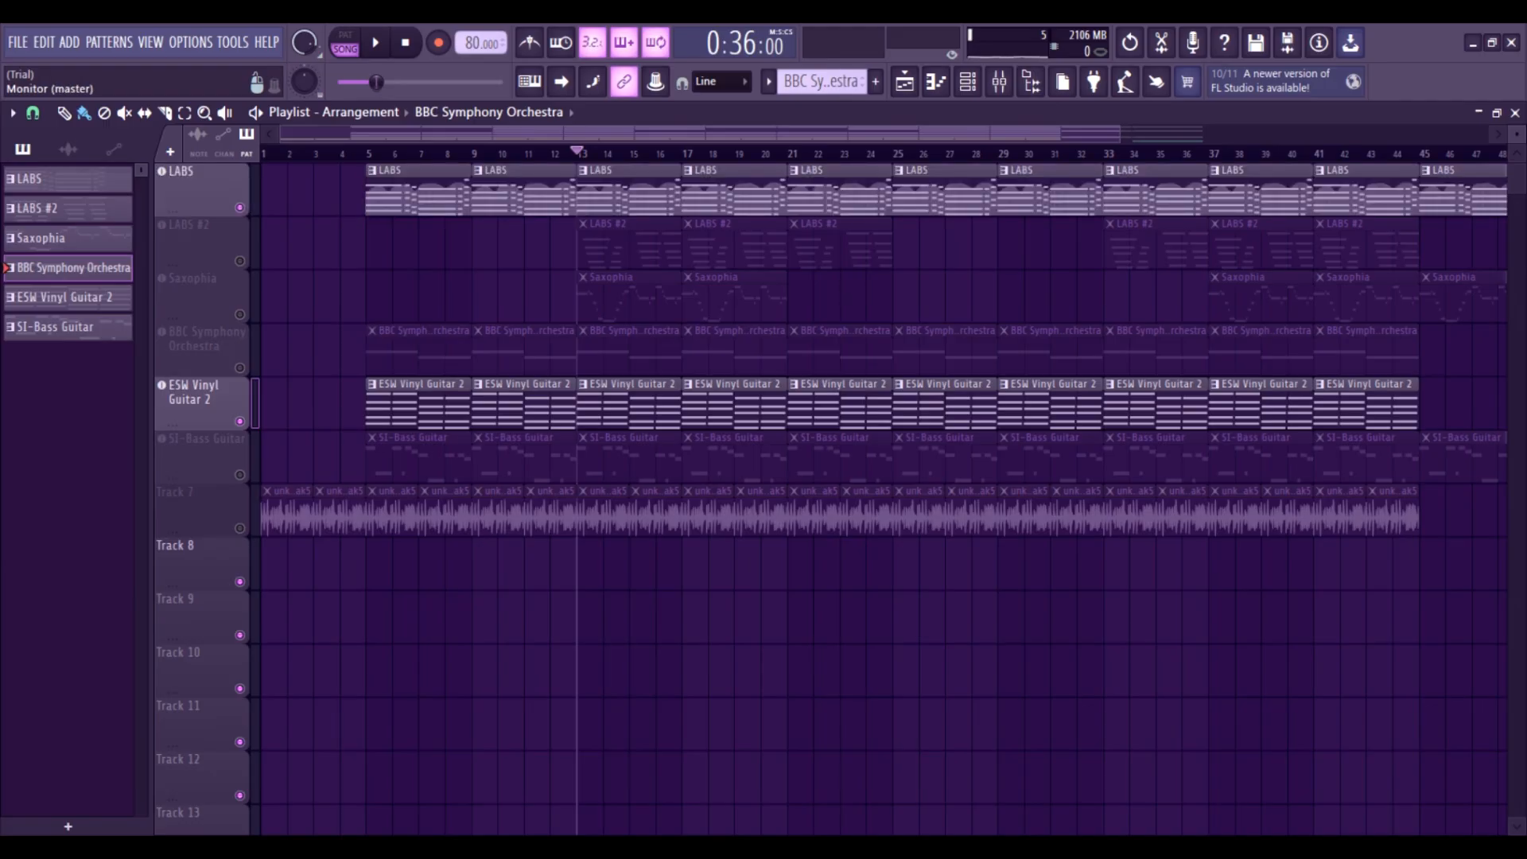
key("space")
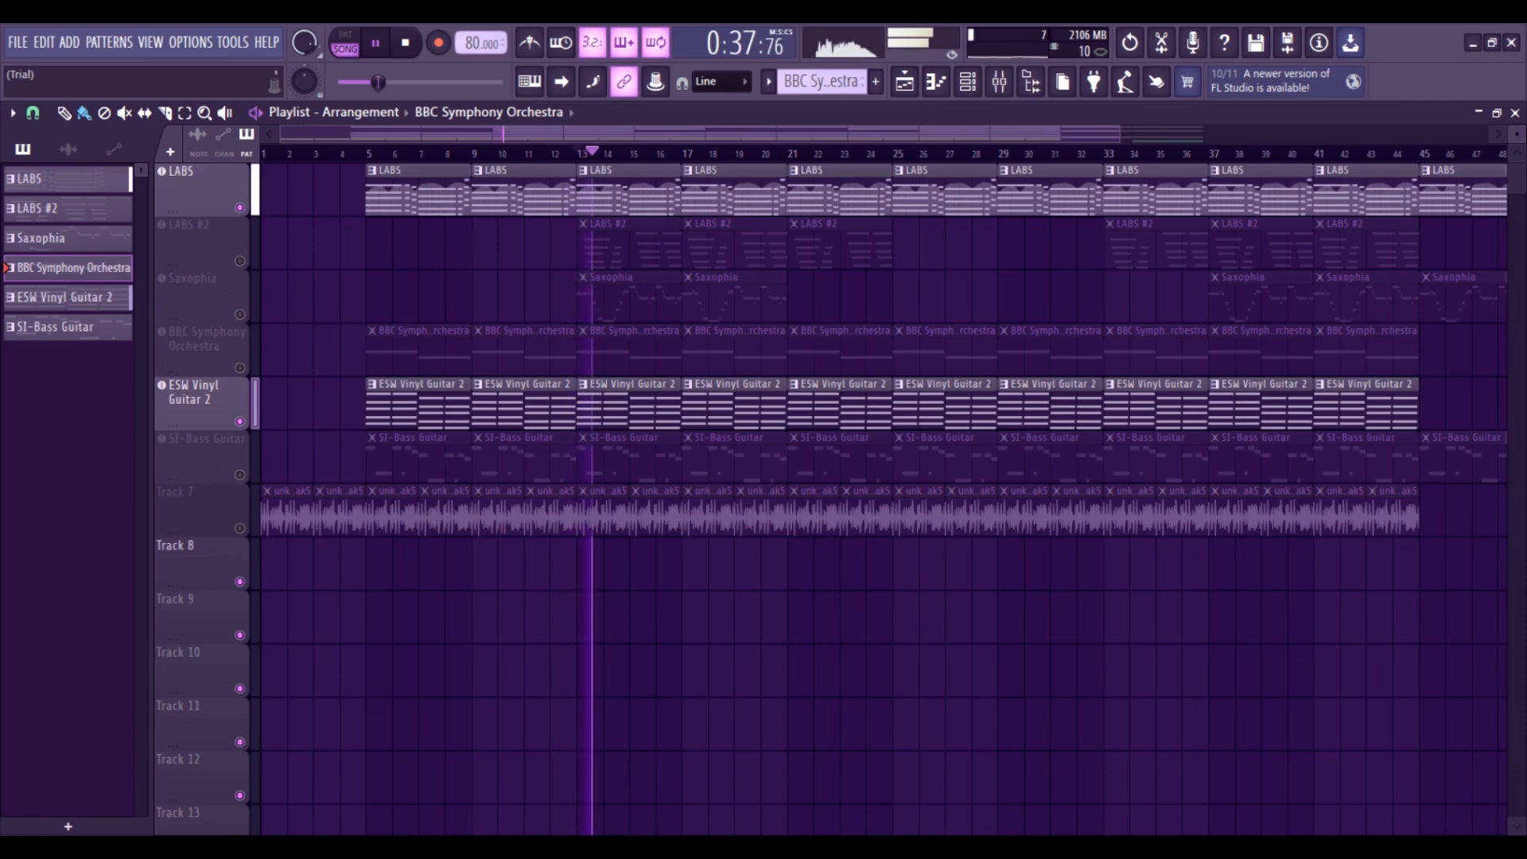
key("space")
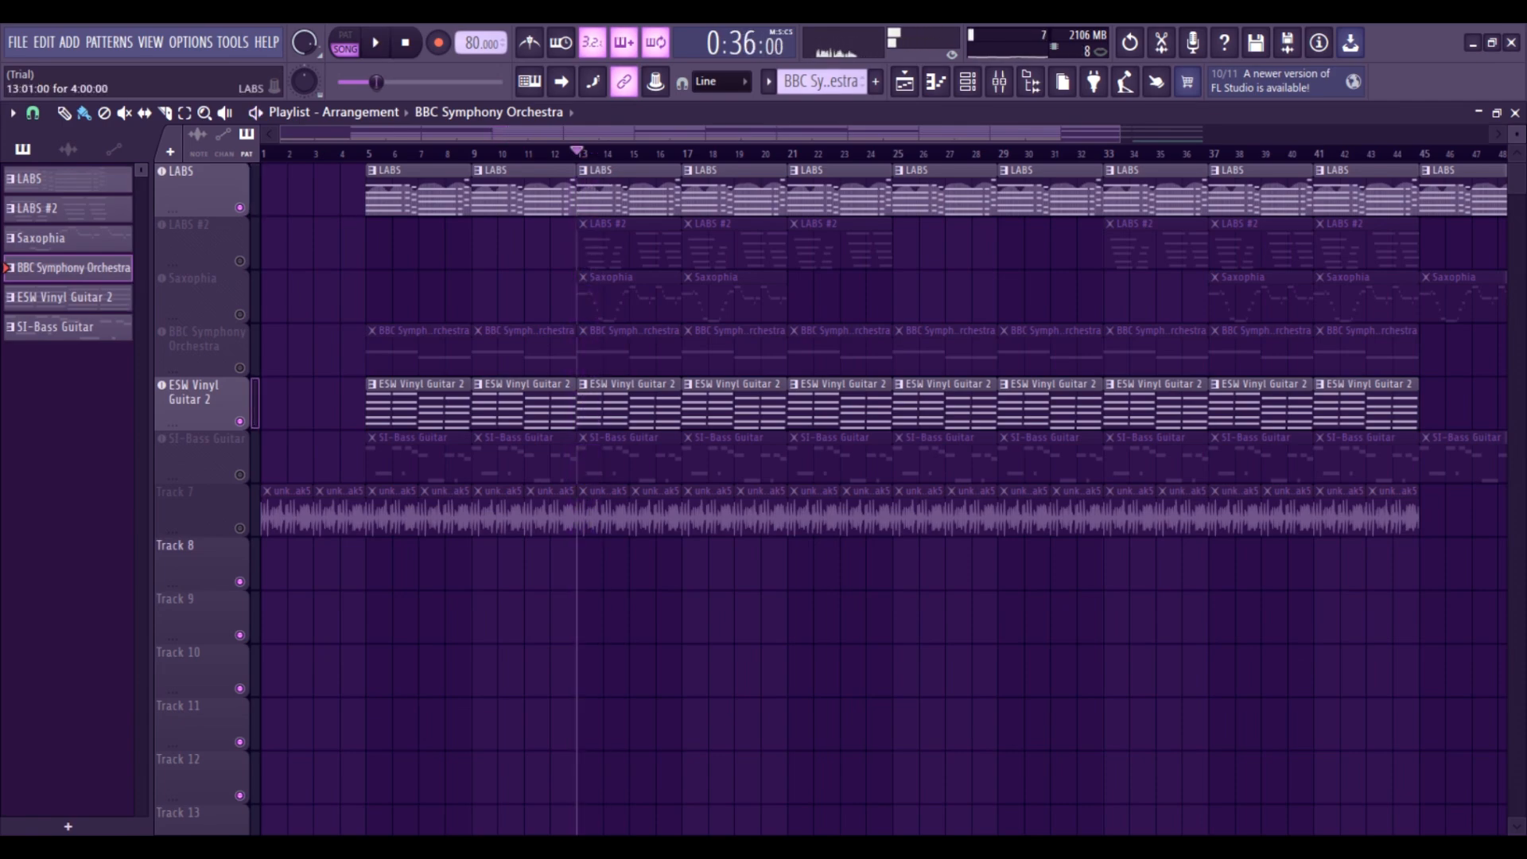
- Examine the LABS clip in the piano roll, showing its channel volume automation below the chord notes
double_click(617, 190)
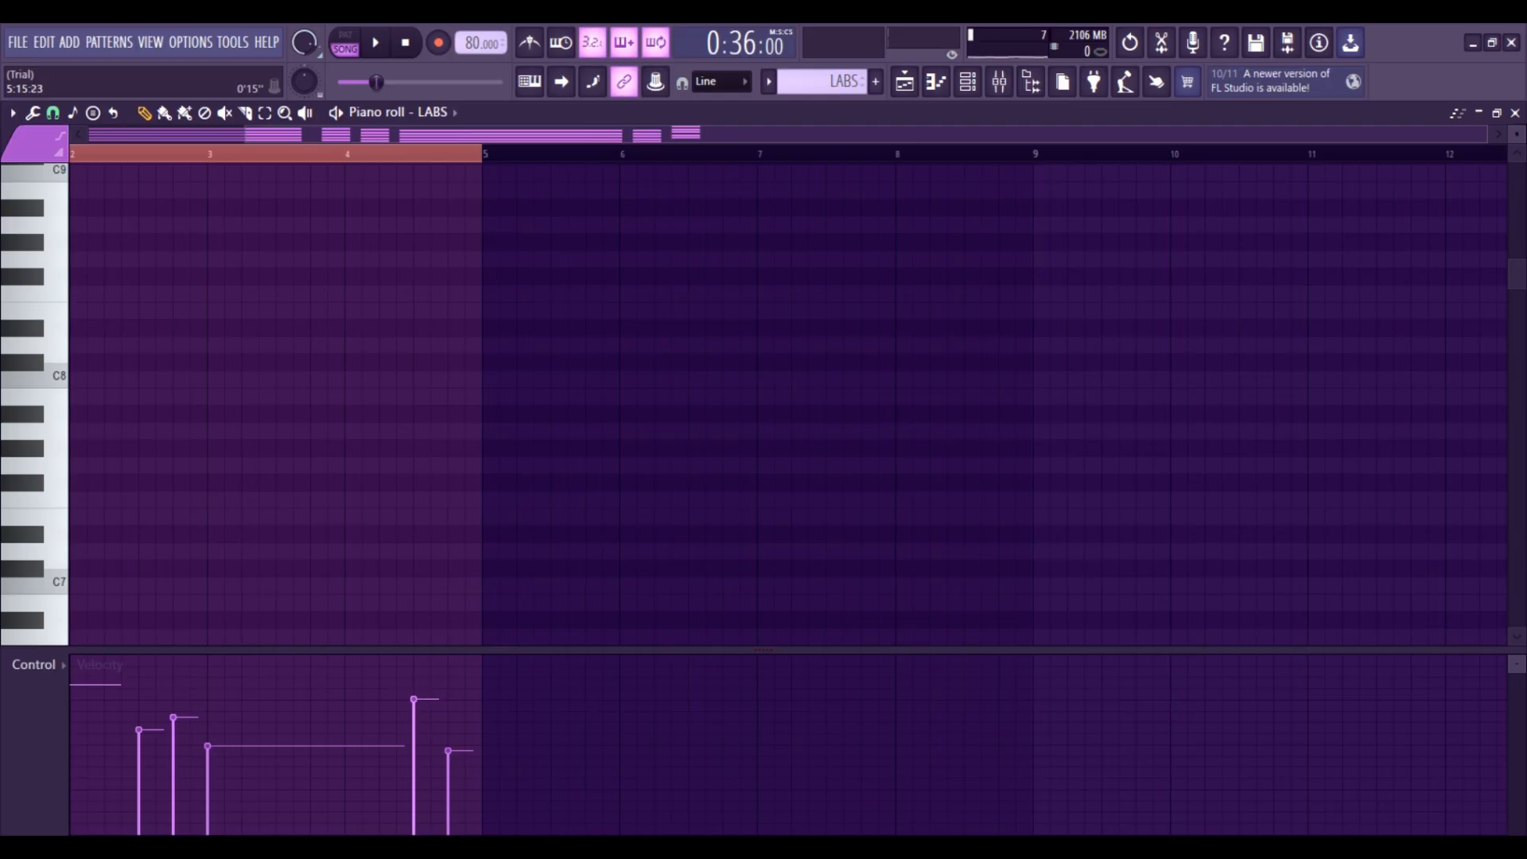
left_click_drag(611, 134, 446, 134)
left_click(35, 666)
left_click(120, 573)
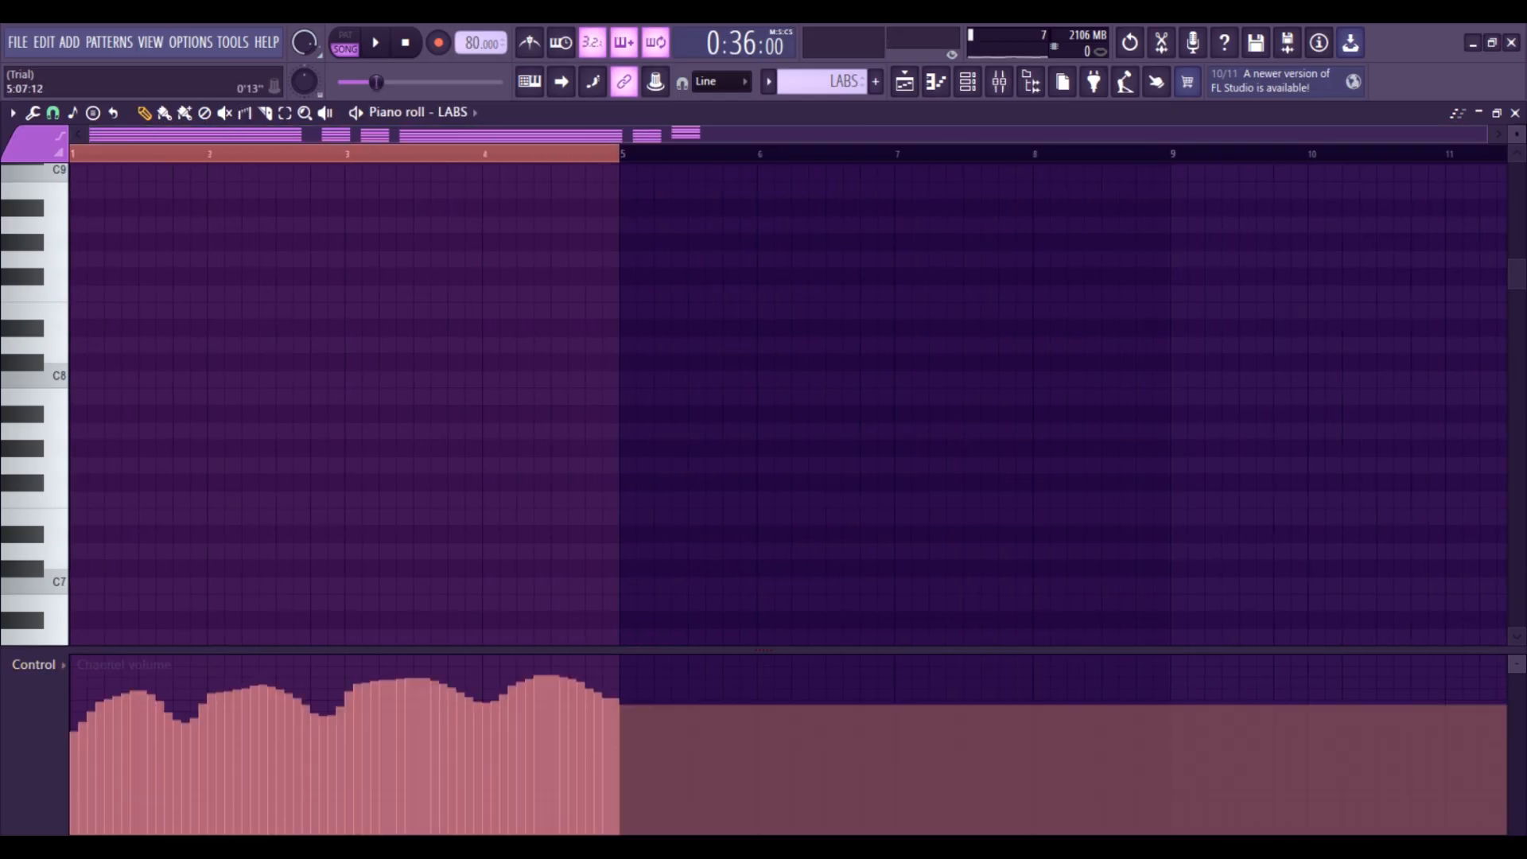
scroll(597, 600, "down", 12)
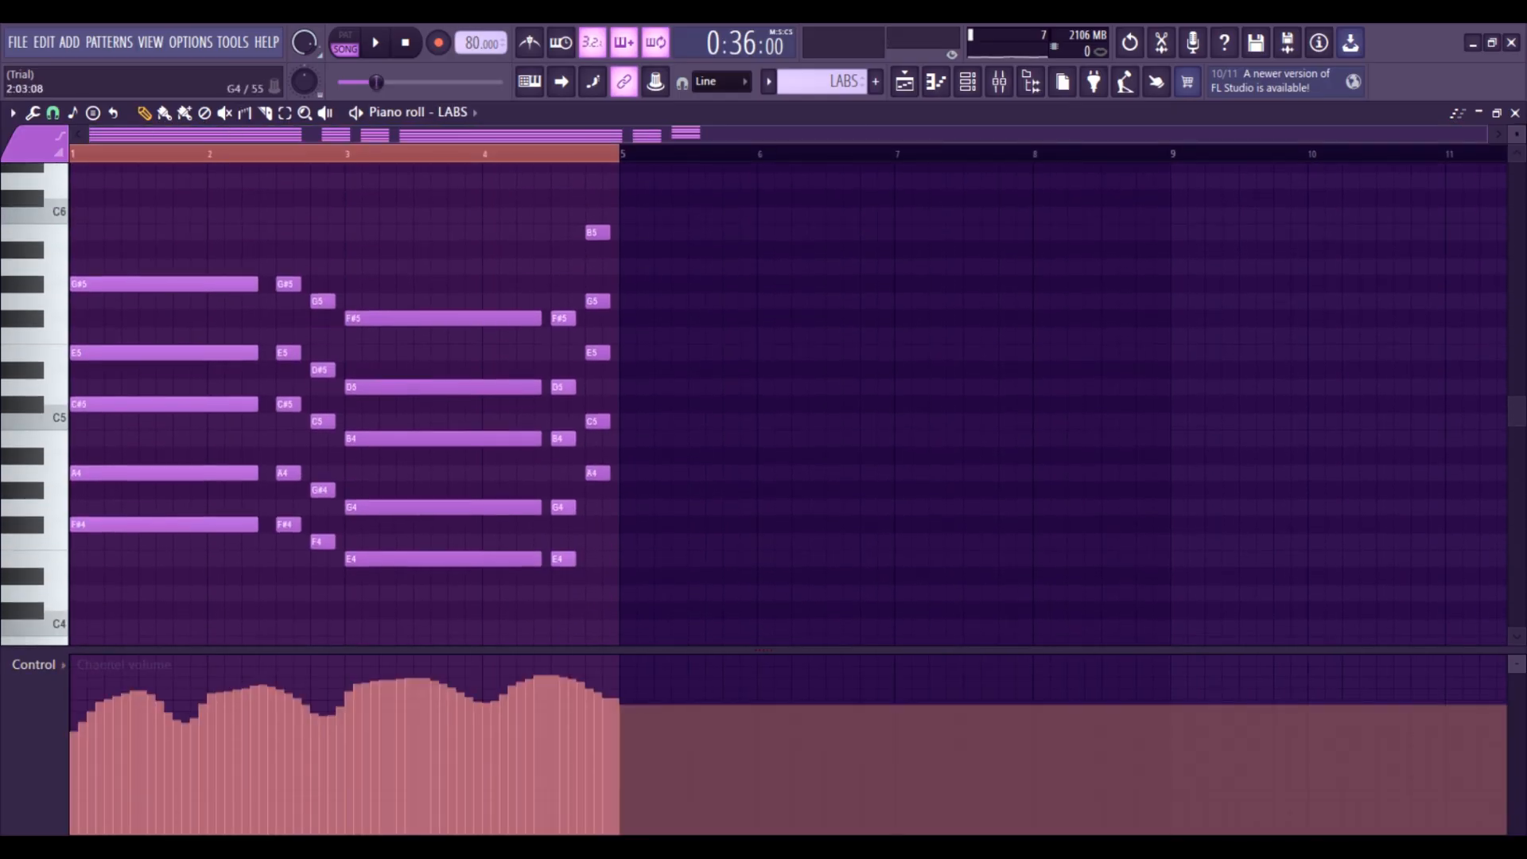
scroll(787, 404, "up", 1)
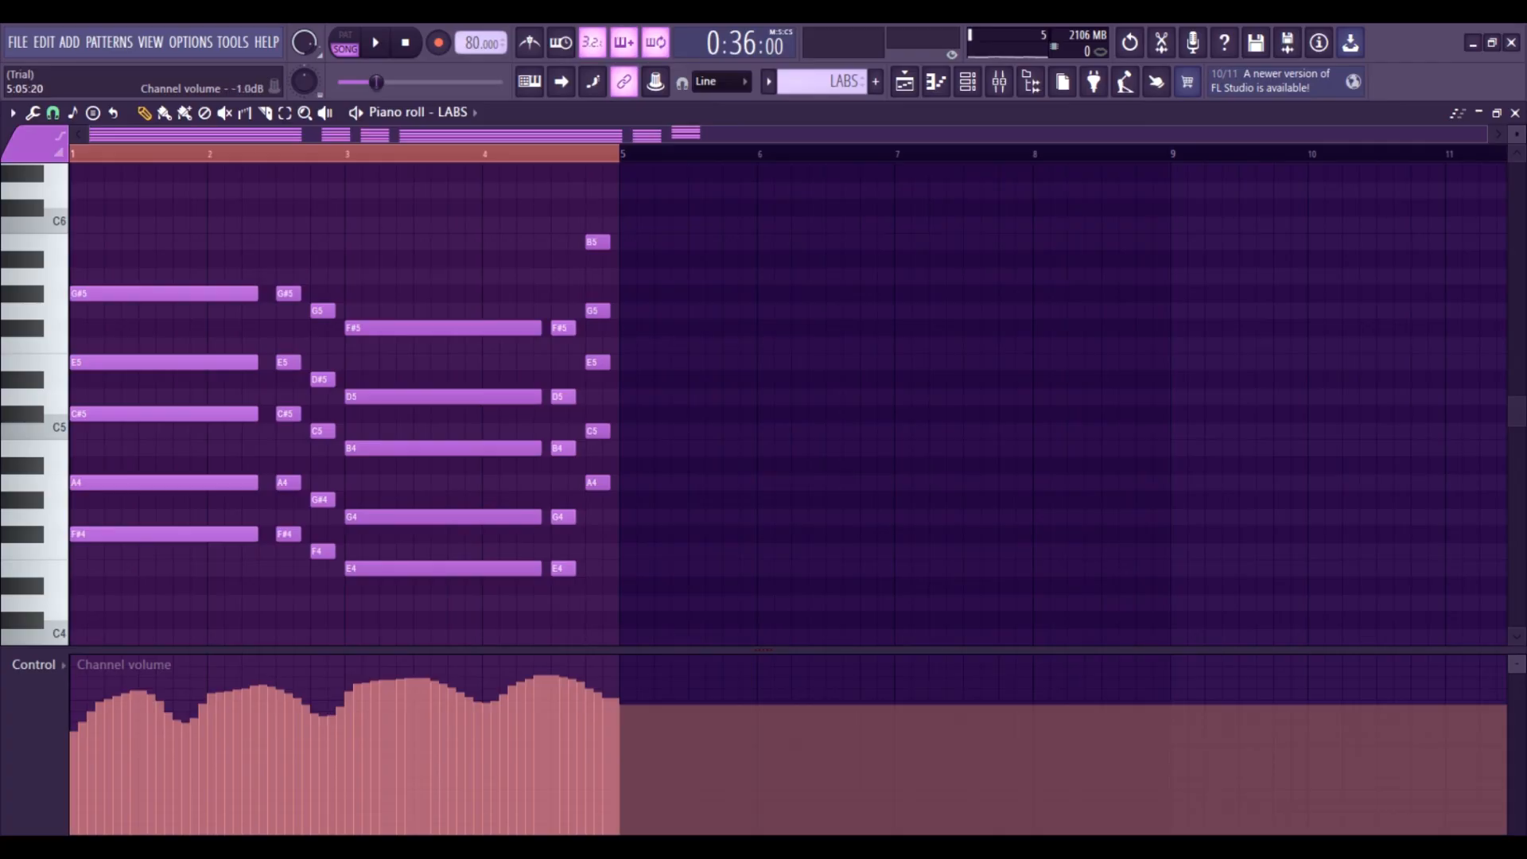
left_click(1515, 112)
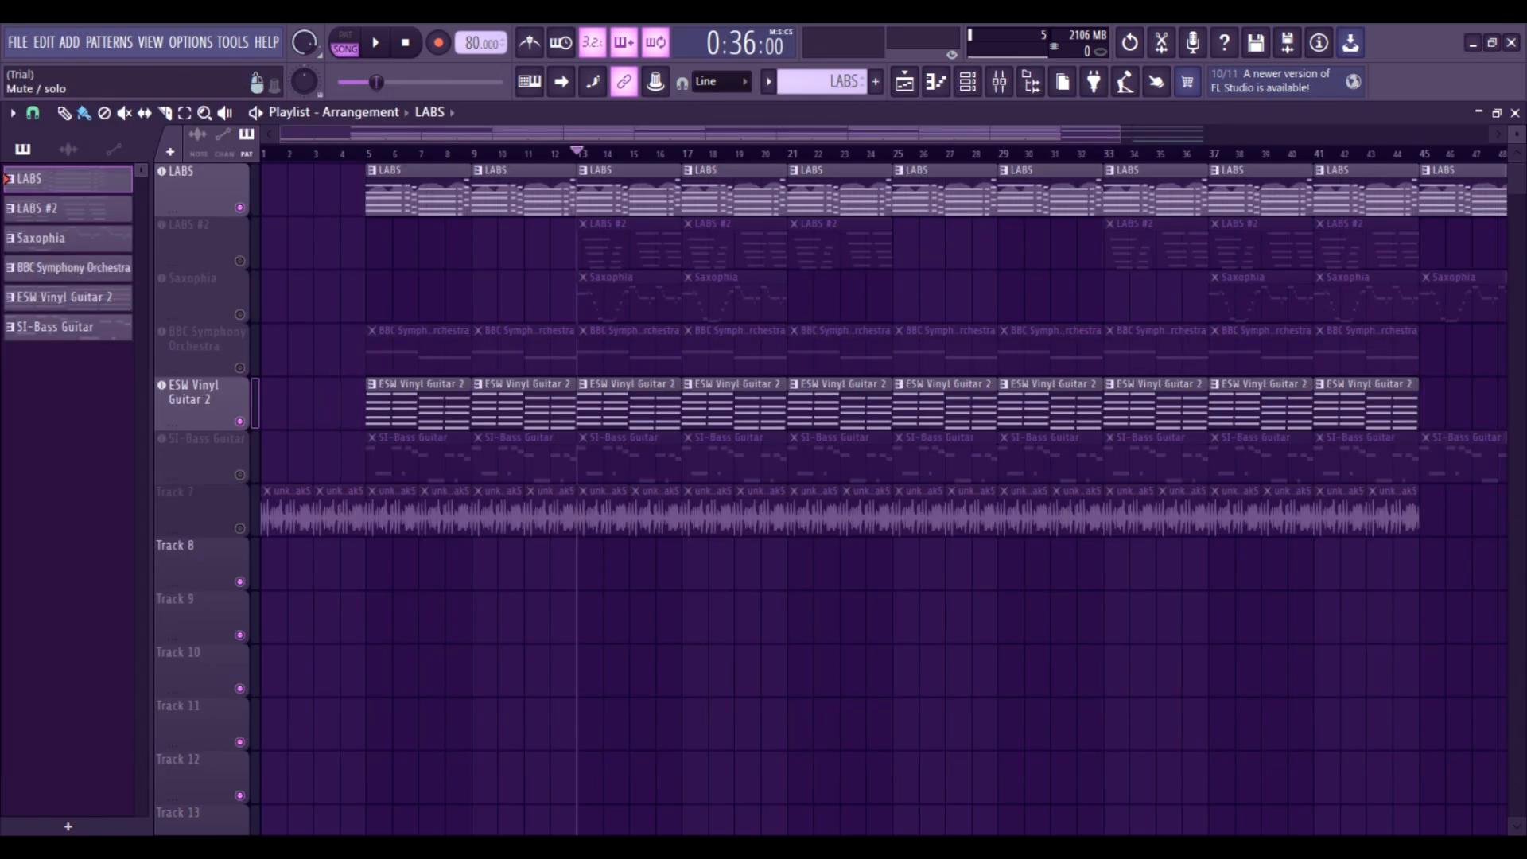
- Unmute Track 7 and play its audio loop with LABS and ESW Vinyl Guitar 2 from bar 13
left_click(240, 528)
key("space")
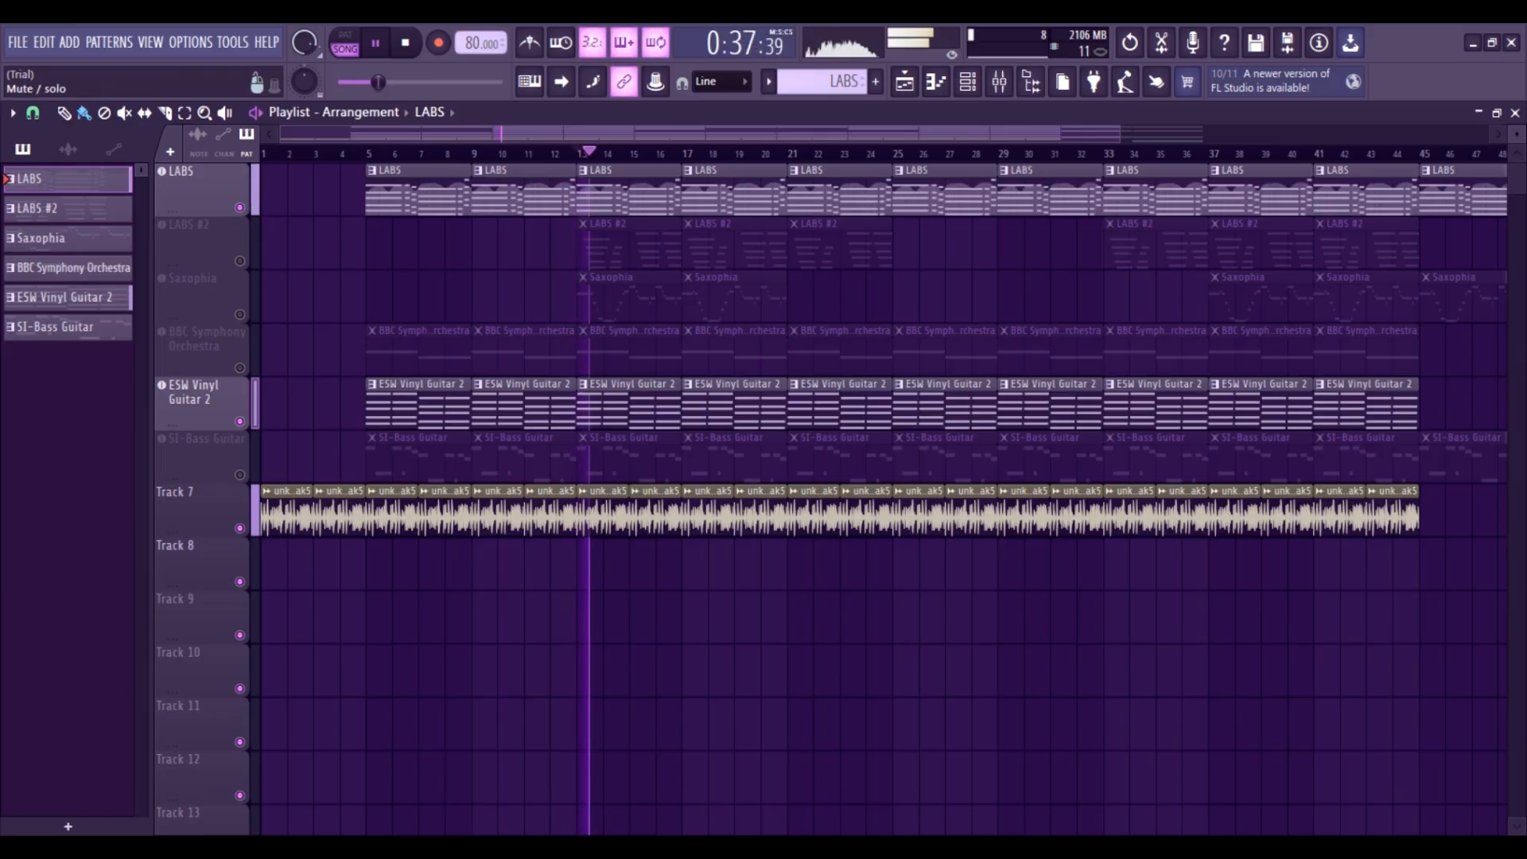
key("space")
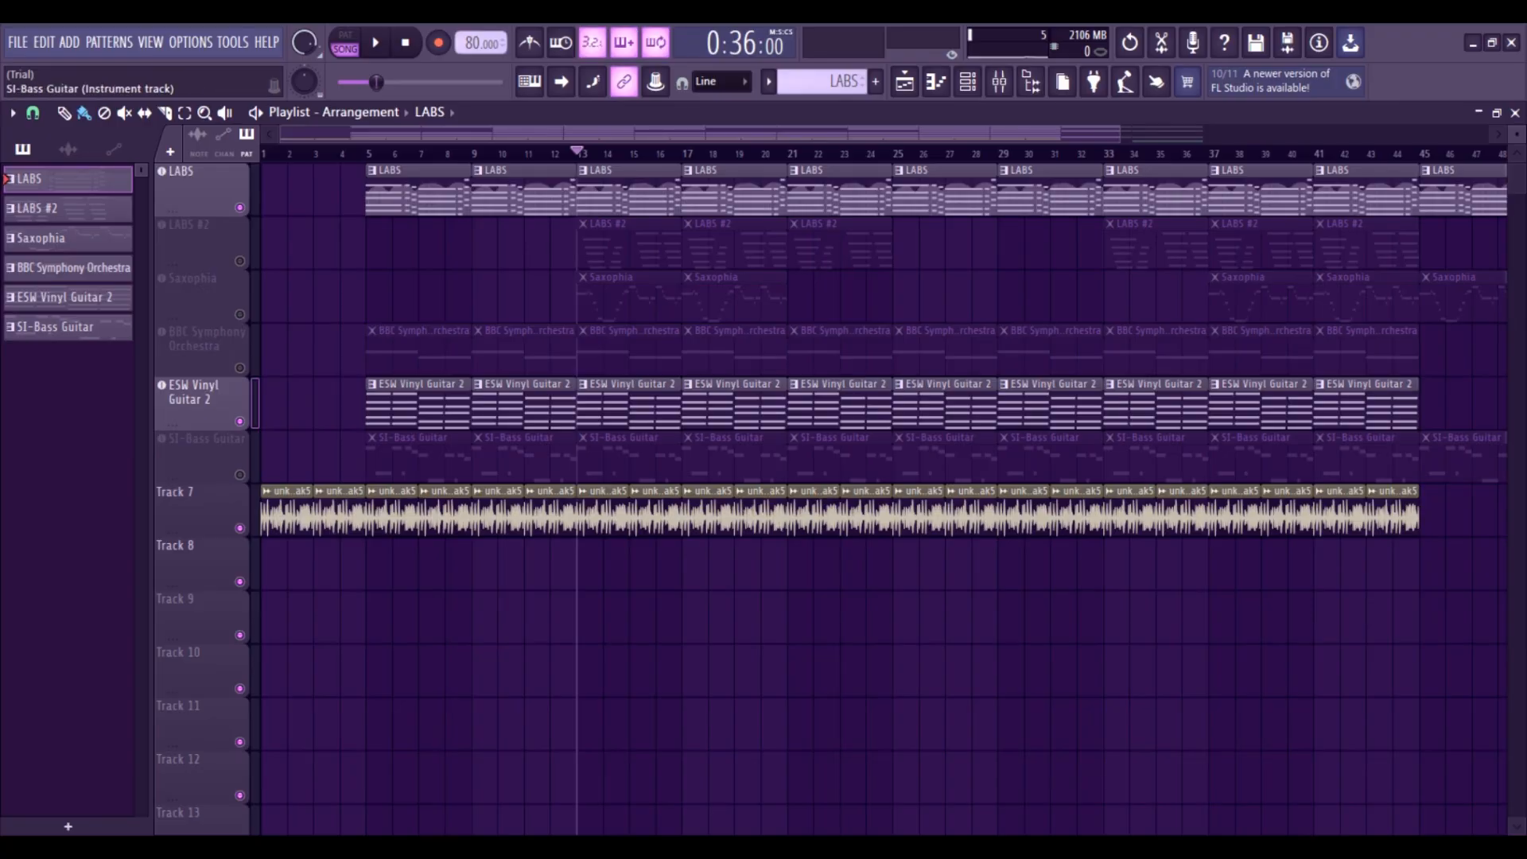
- Unmute the SI-Bass Guitar track and mute ESW Vinyl Guitar 2 and LABS, keeping Track 7 active
left_click(161, 438)
left_click(162, 385)
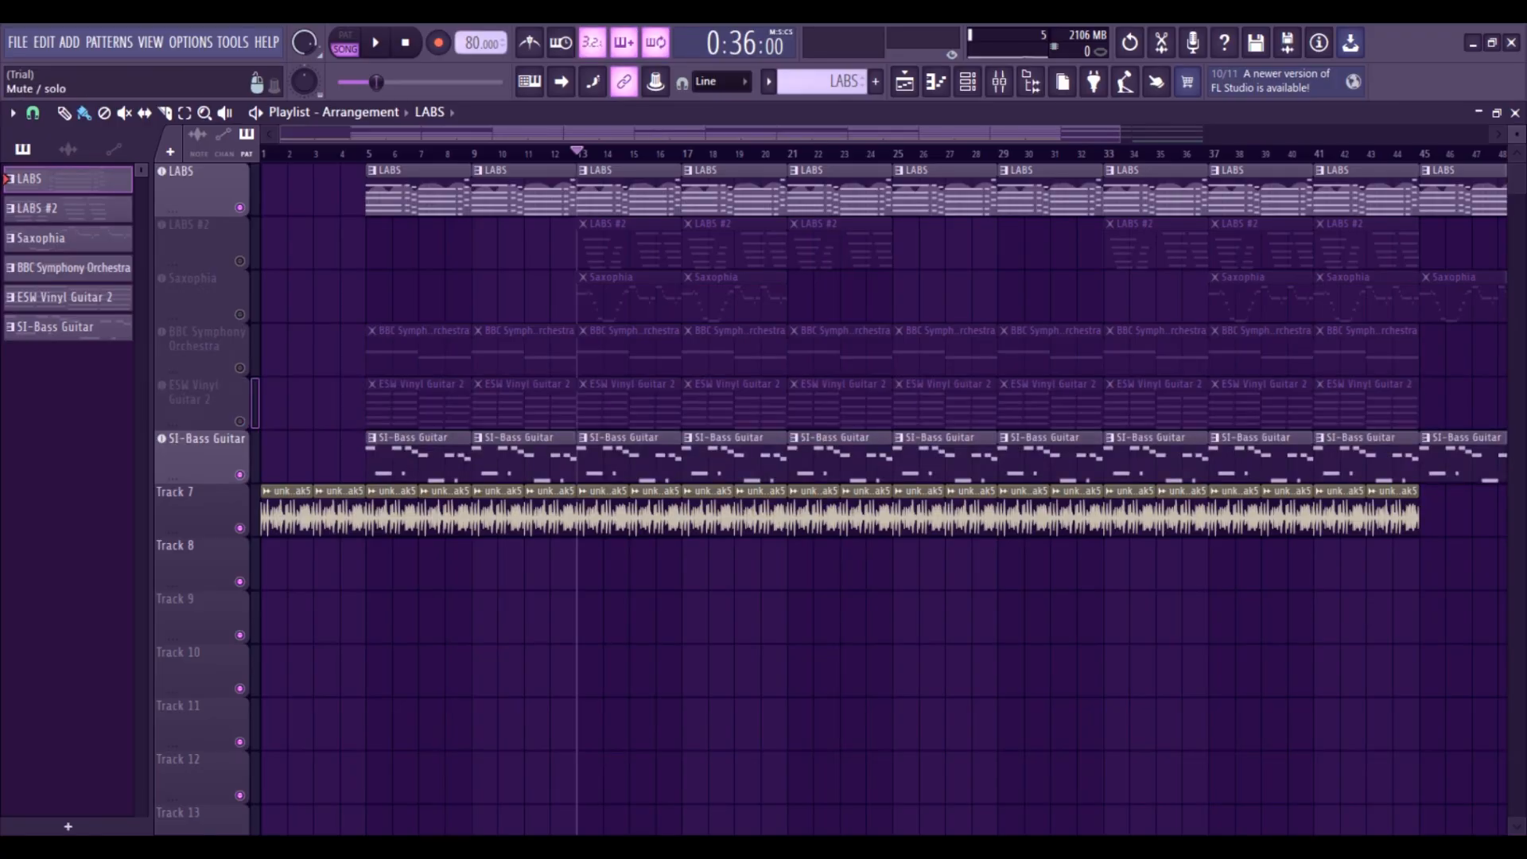
left_click(239, 208)
- Open the SI-Bass Guitar clip at bar 13 in the piano roll and examine its bass notes
left_click(623, 436)
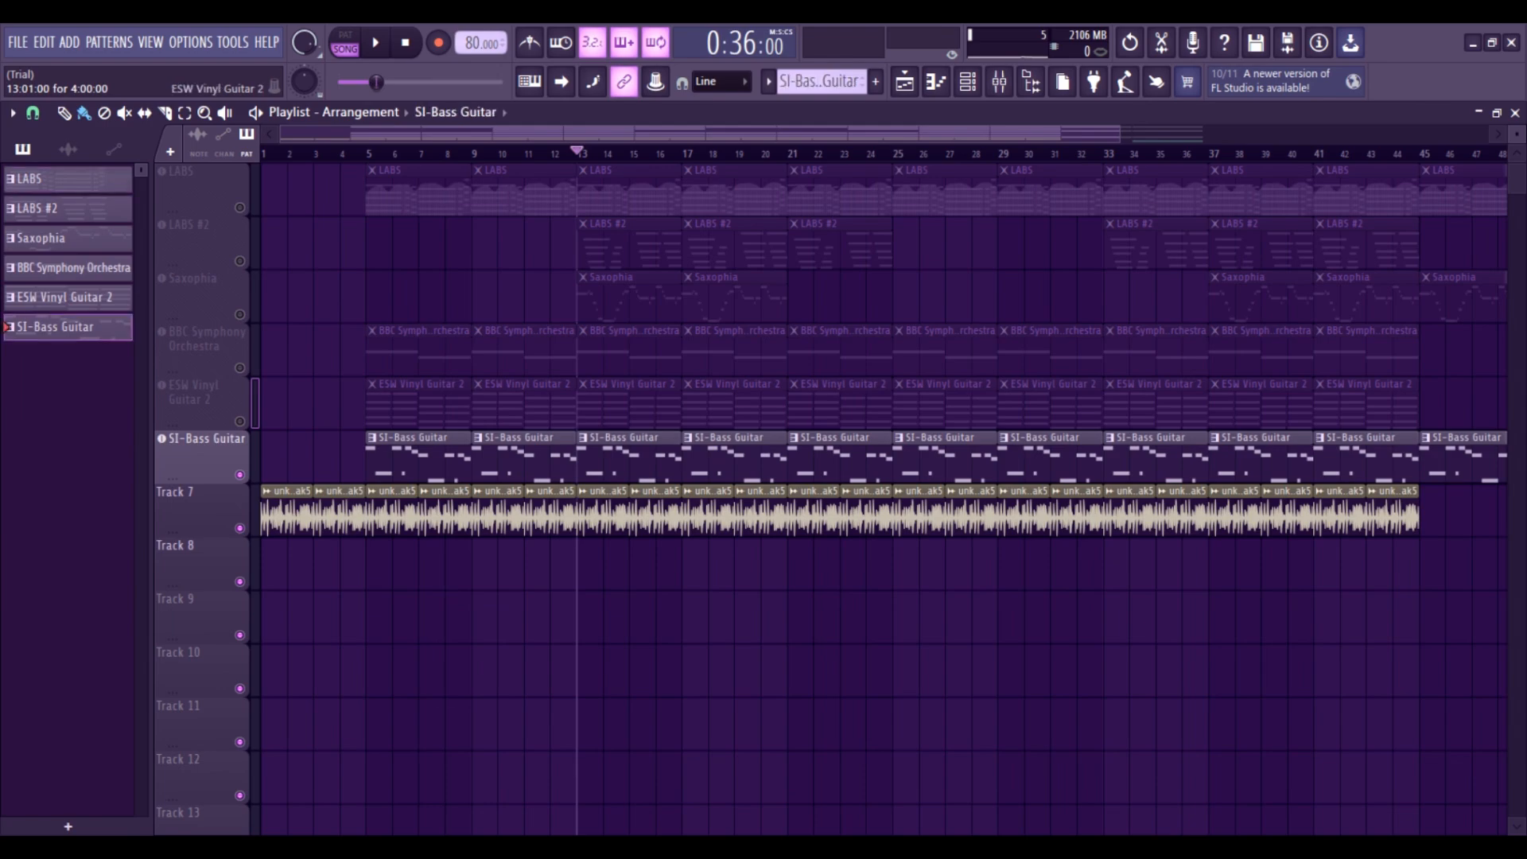
double_click(623, 437)
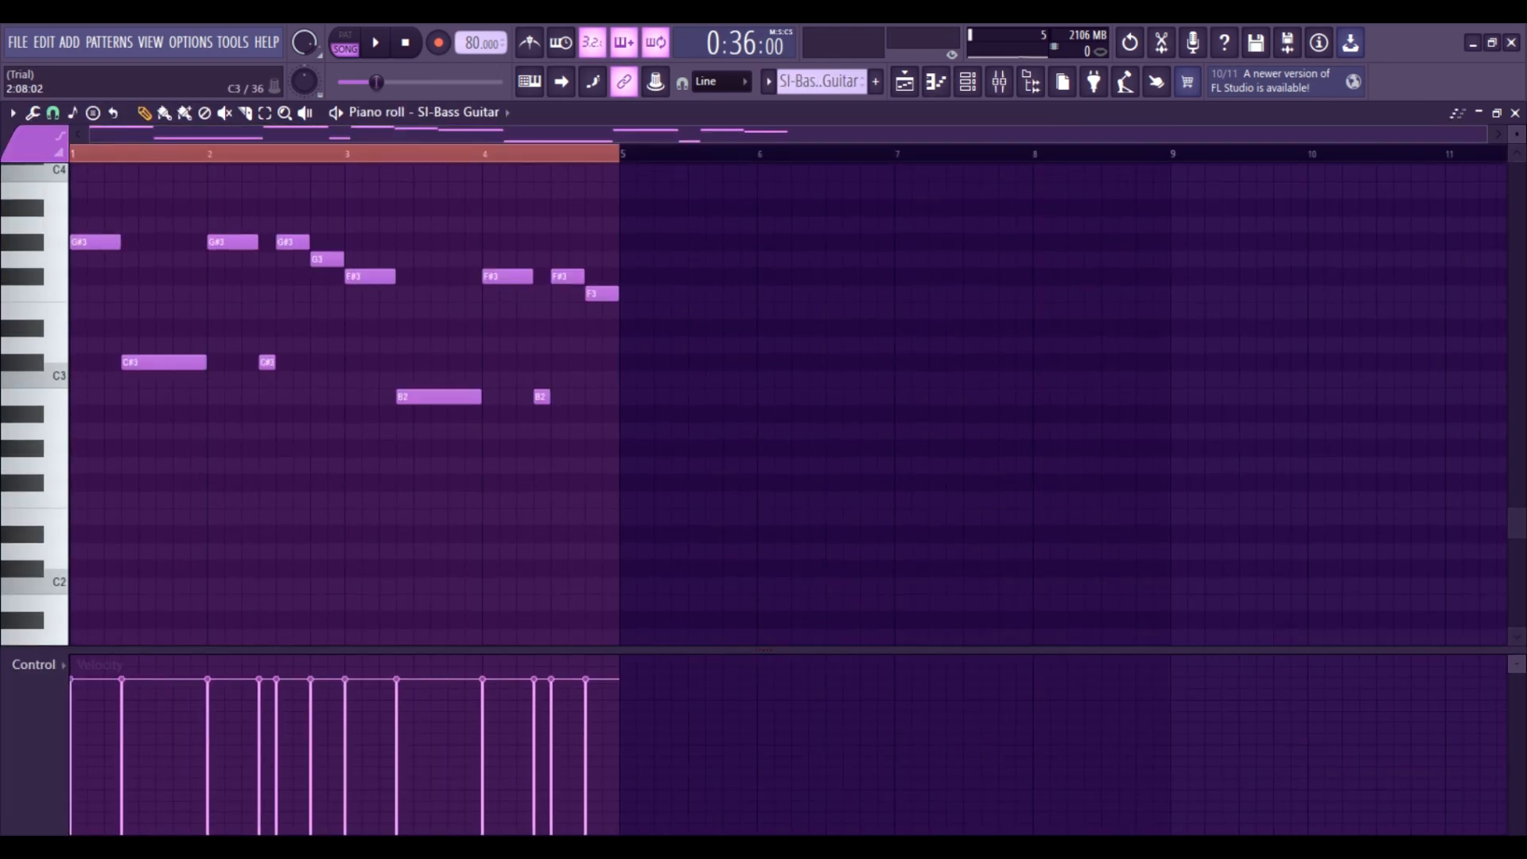
scroll(199, 431, "down", 1)
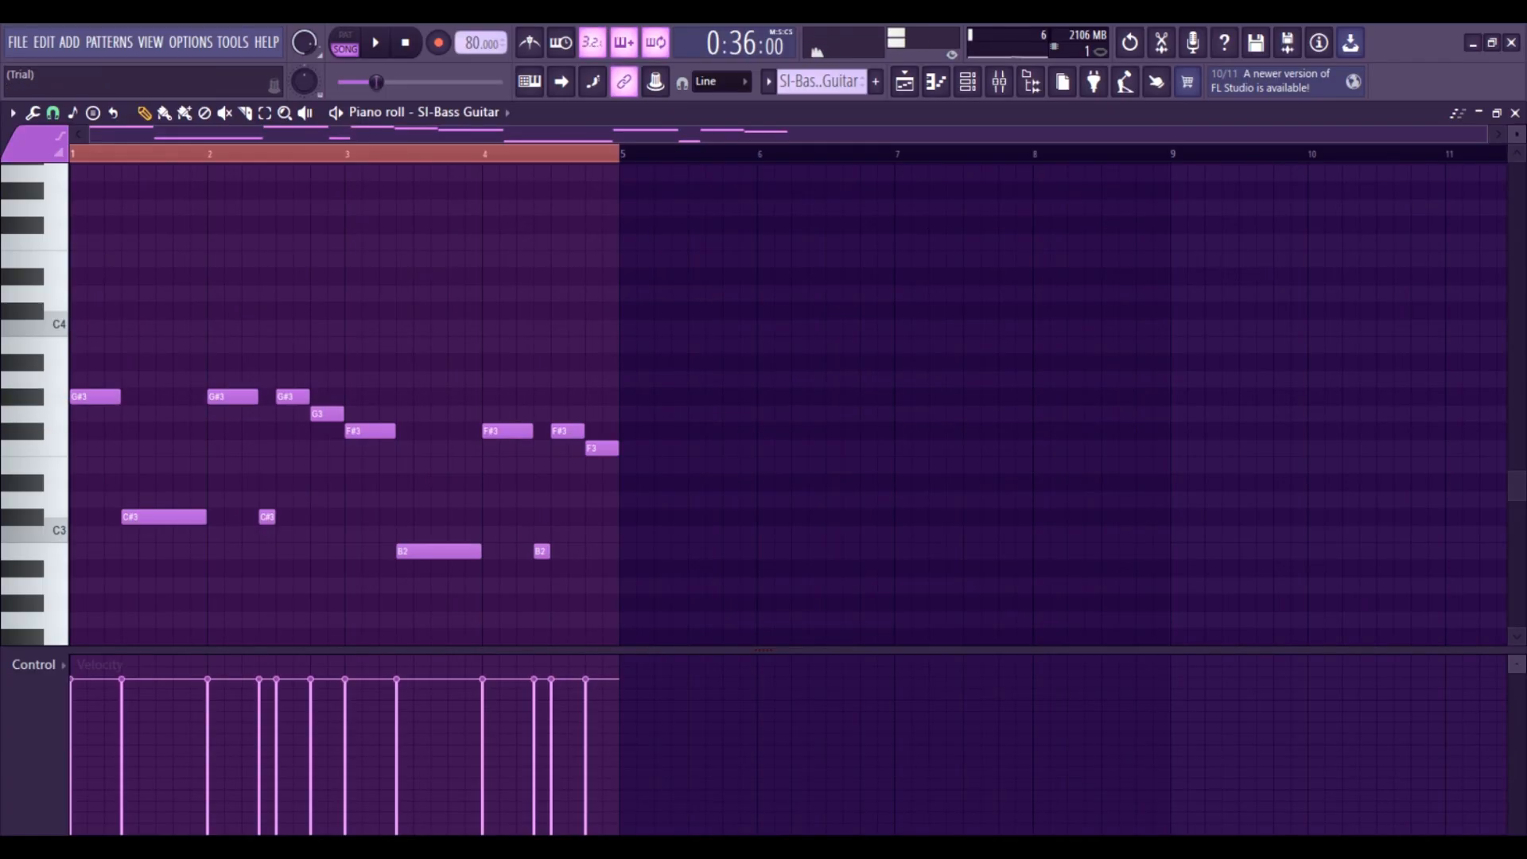
- Open the LABS clip at bar 17 in the piano roll and examine its chord notes from the first bar
left_click(1515, 113)
double_click(732, 191)
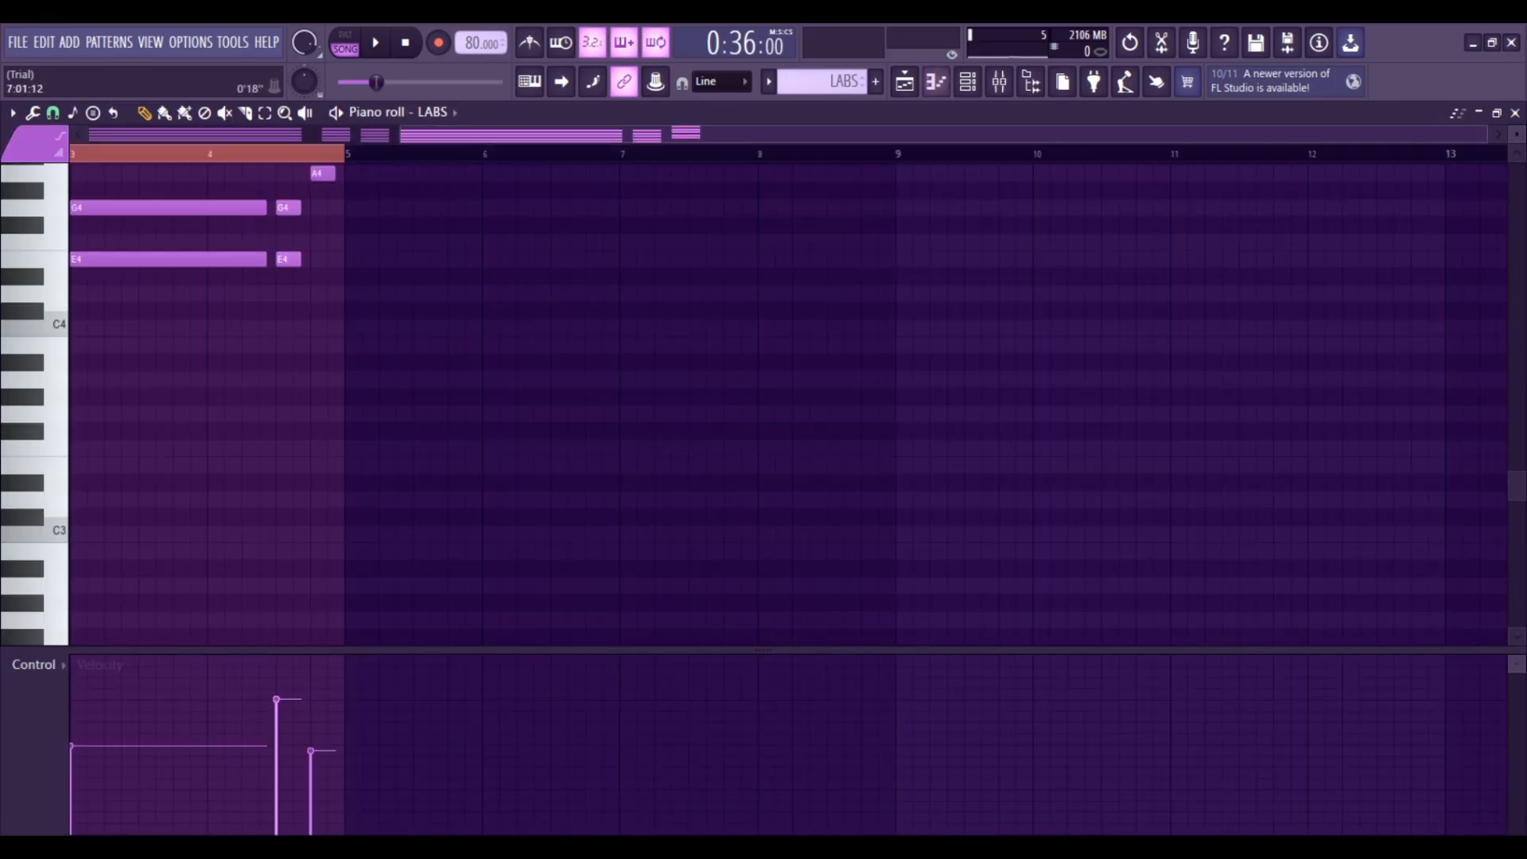
left_click_drag(629, 135, 342, 134)
scroll(319, 318, "up", 4)
left_click(288, 191)
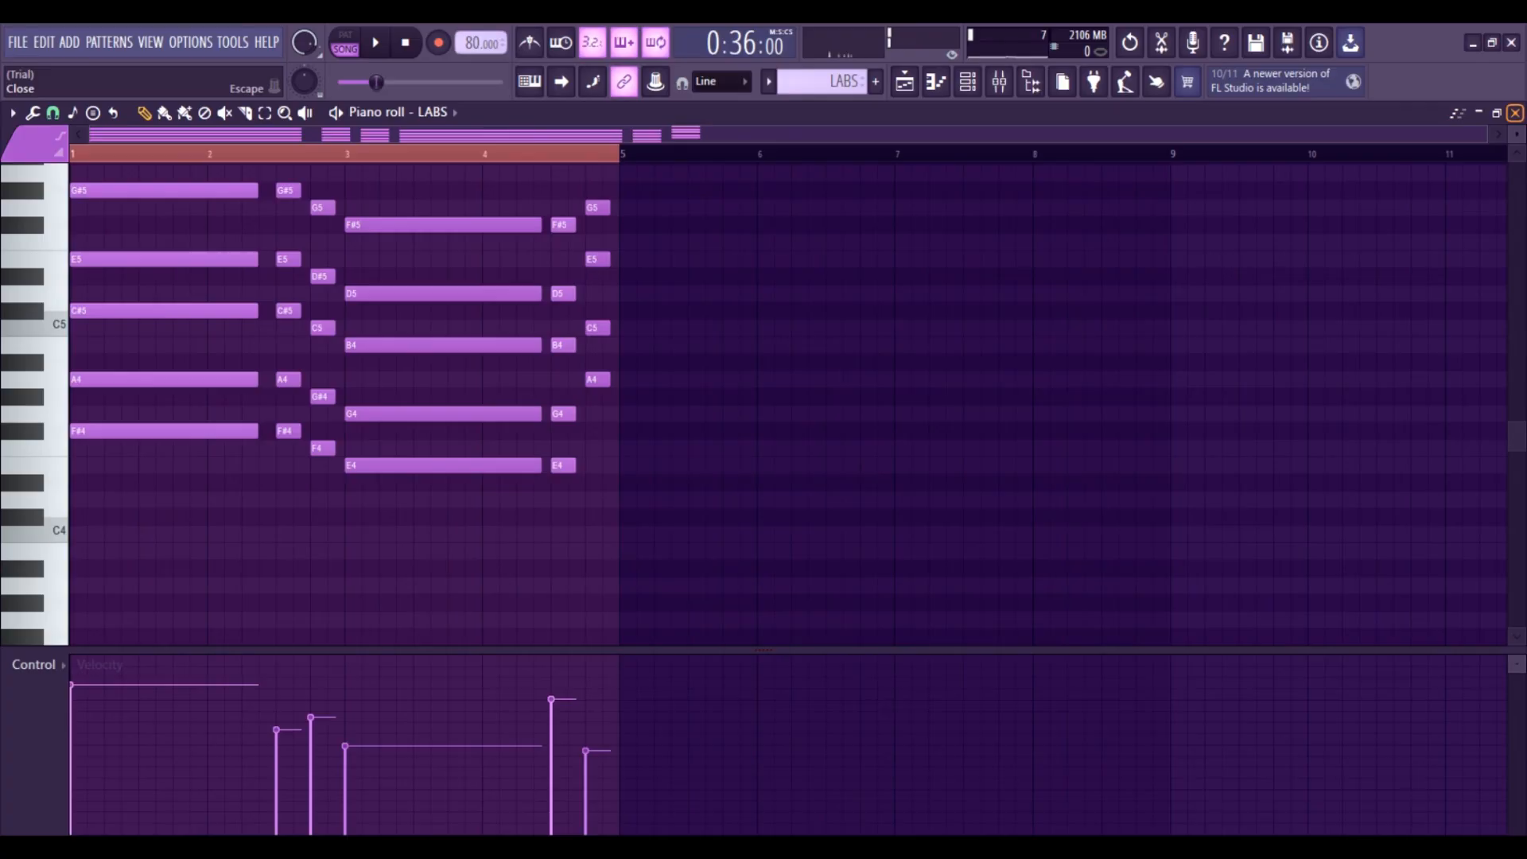
left_click(1515, 113)
- Unmute the ESW Vinyl Guitar 2, BBC Symphony Orchestra, LABS and LABS #2 tracks and play the arrangement from bar 13
left_click(162, 385)
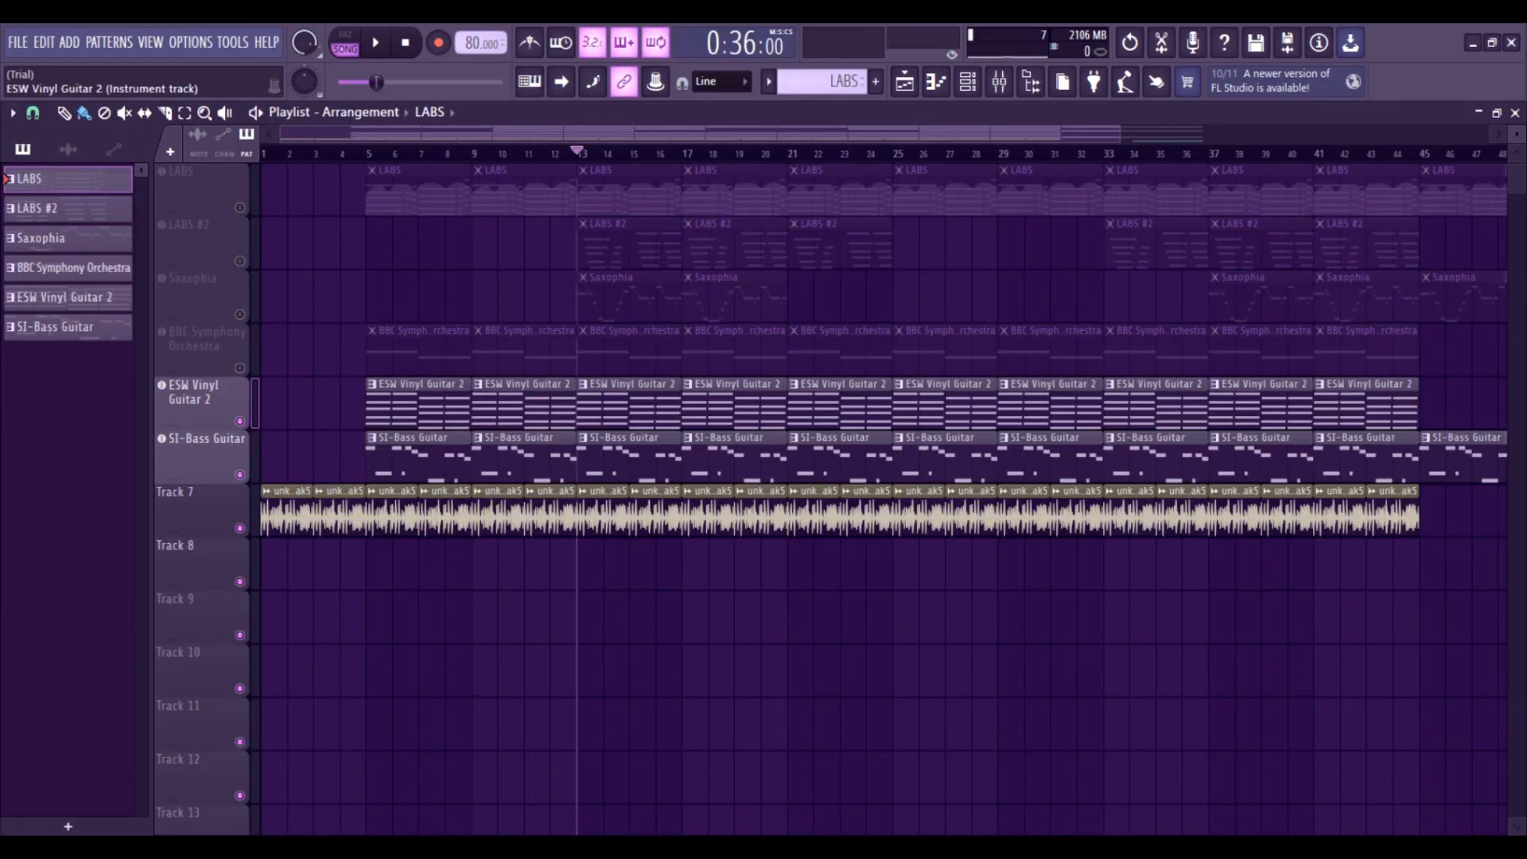
left_click(161, 332)
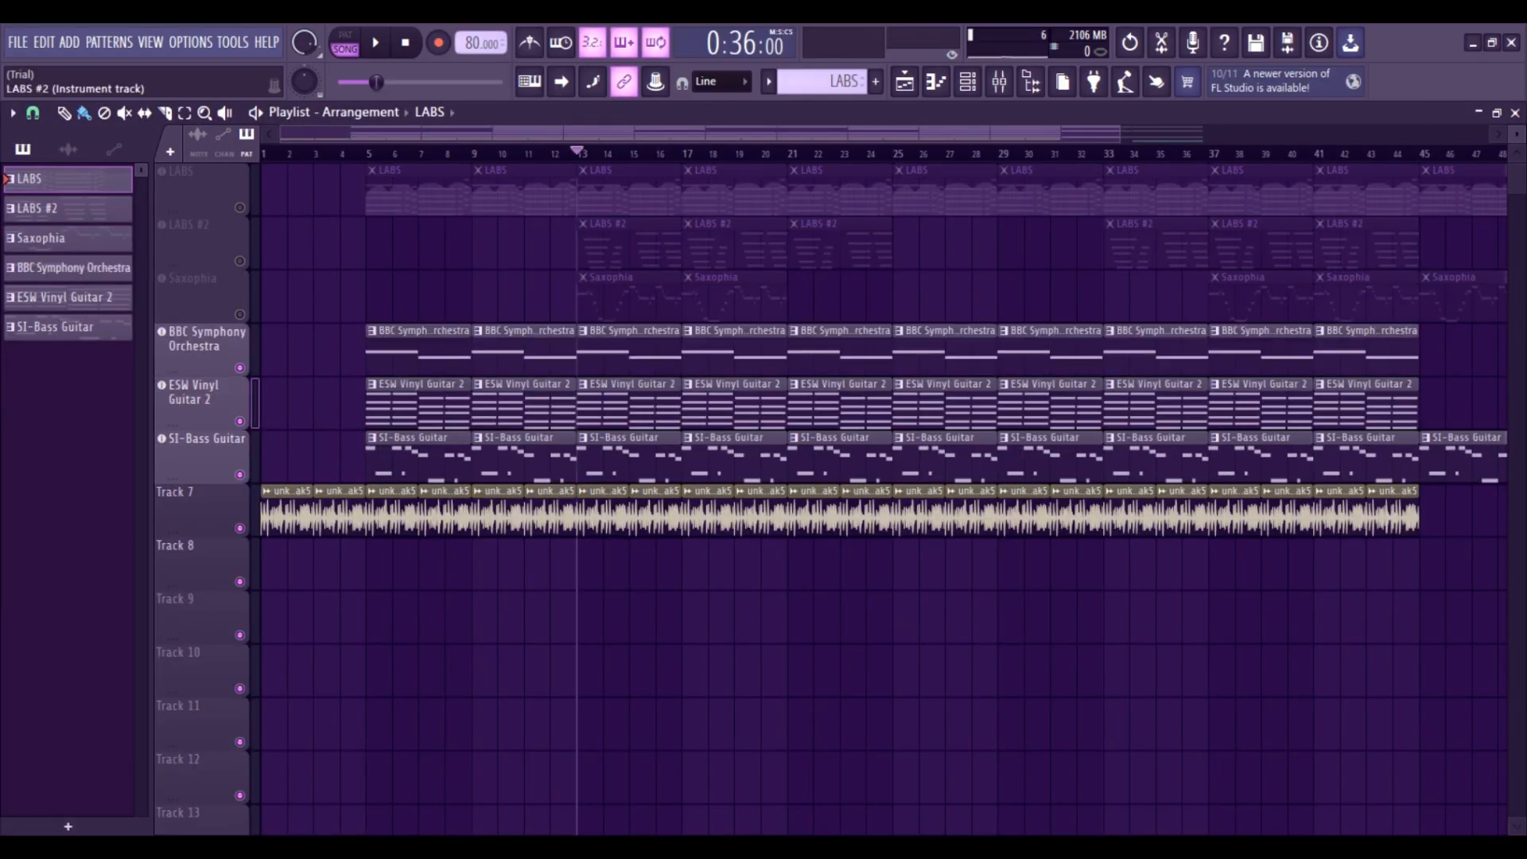
left_click(162, 171)
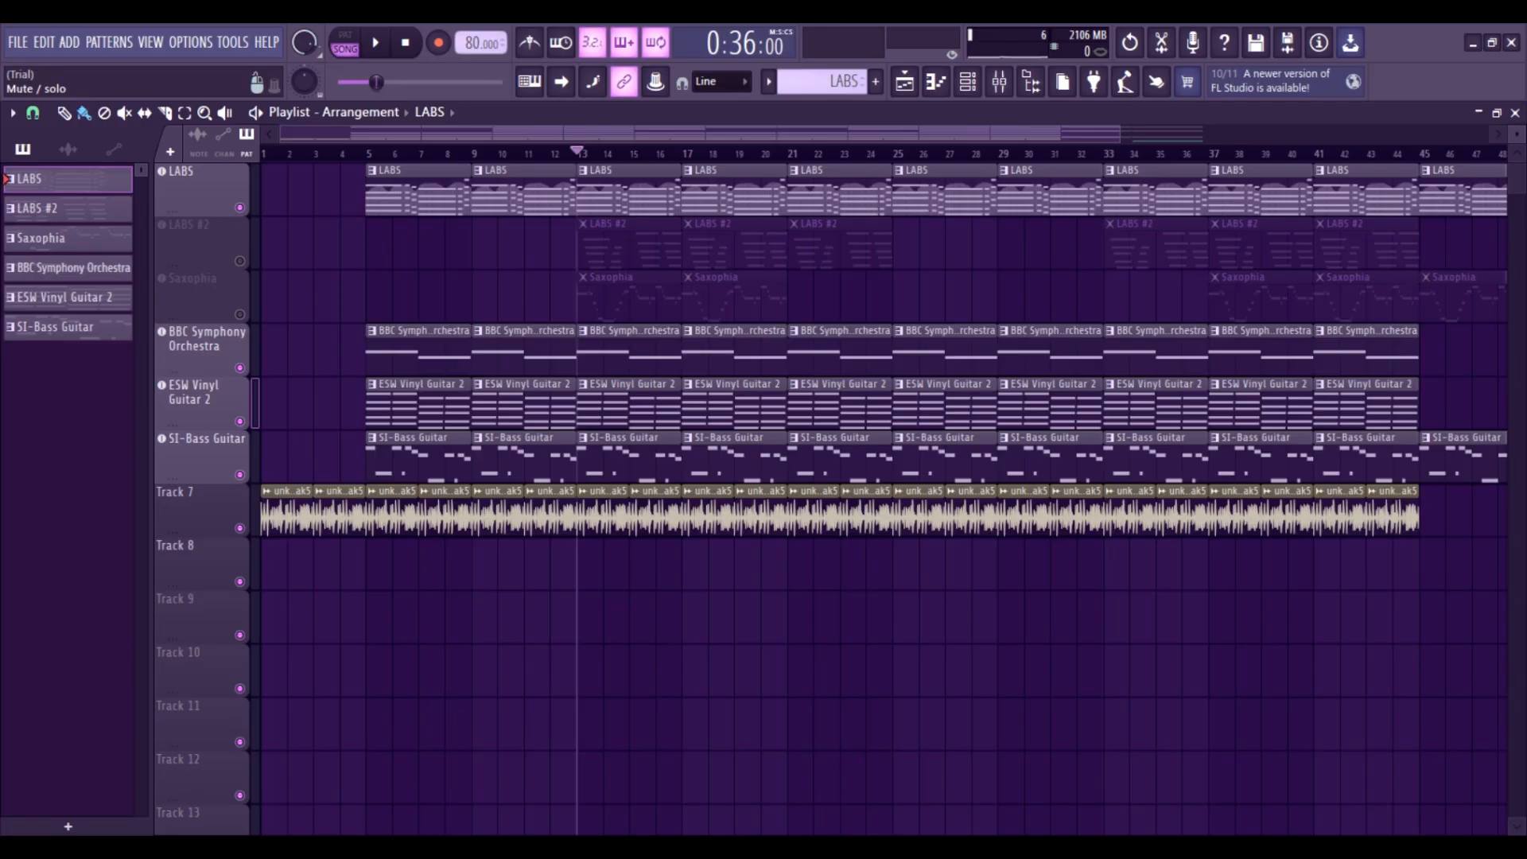
left_click(162, 225)
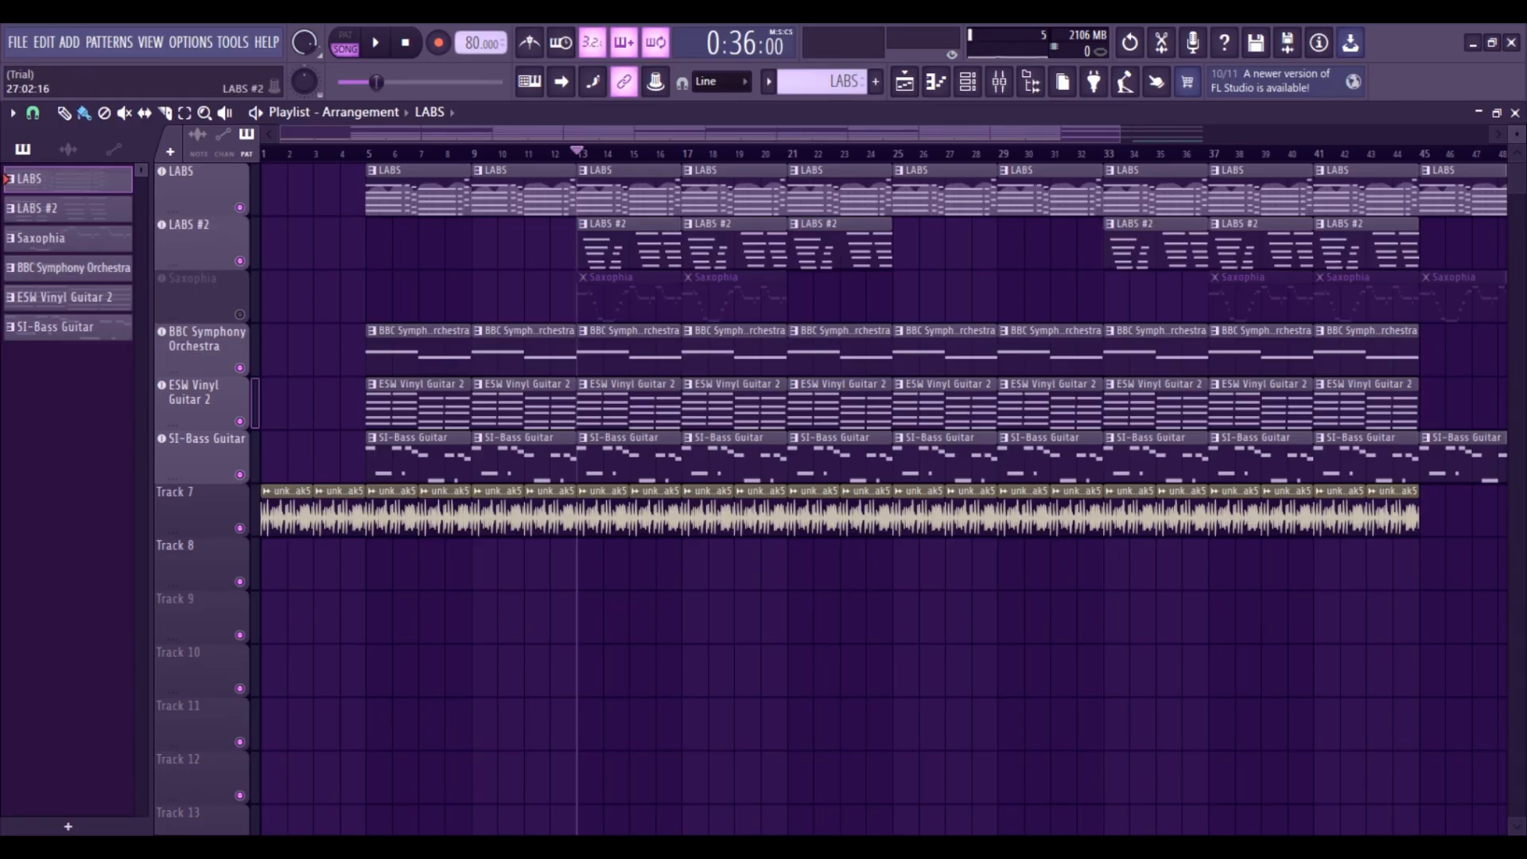
key("space")
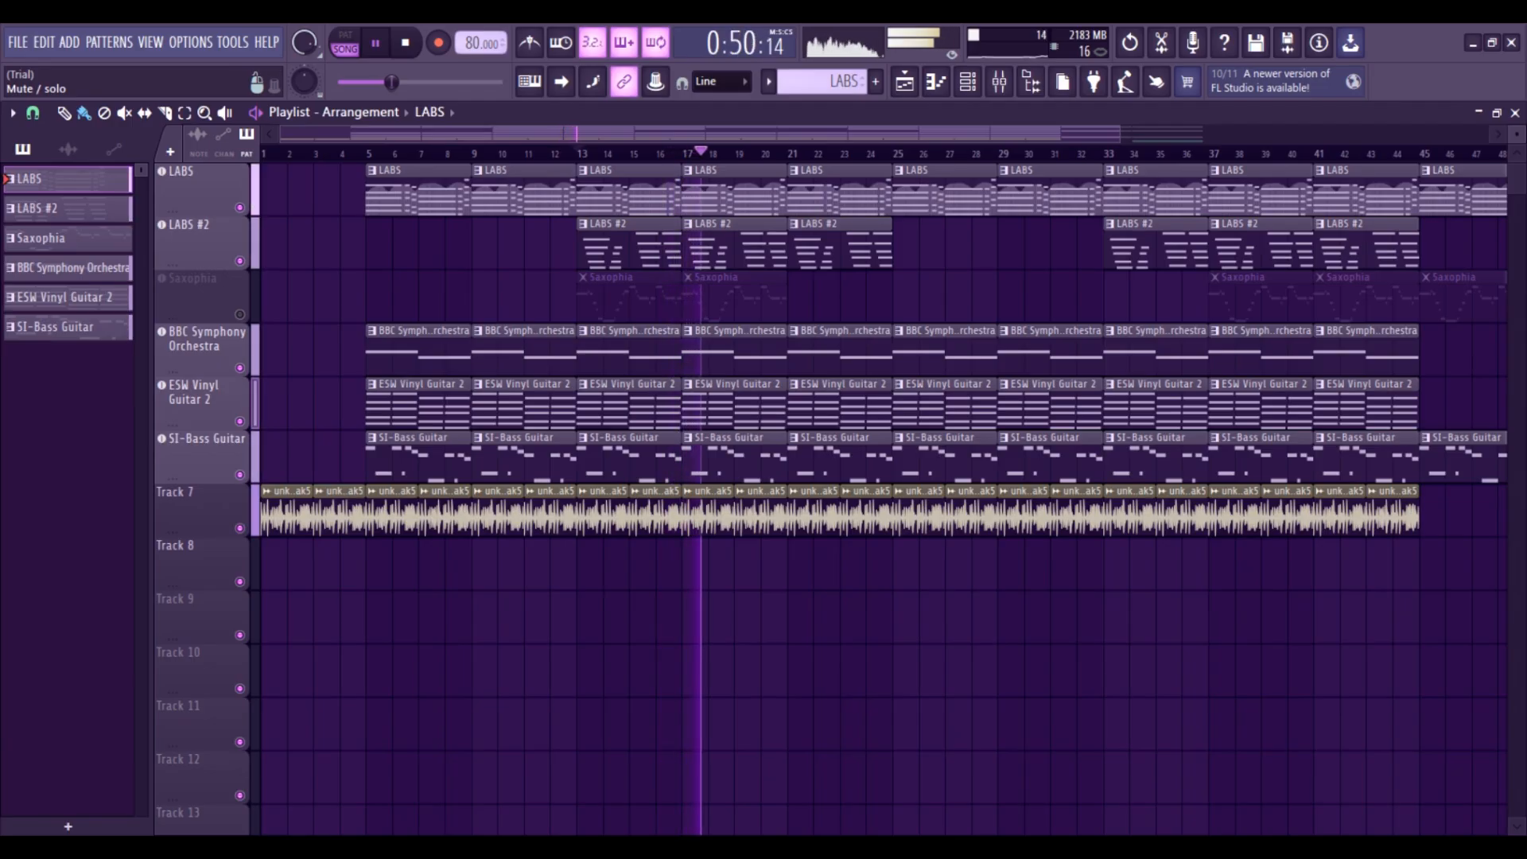
key("space")
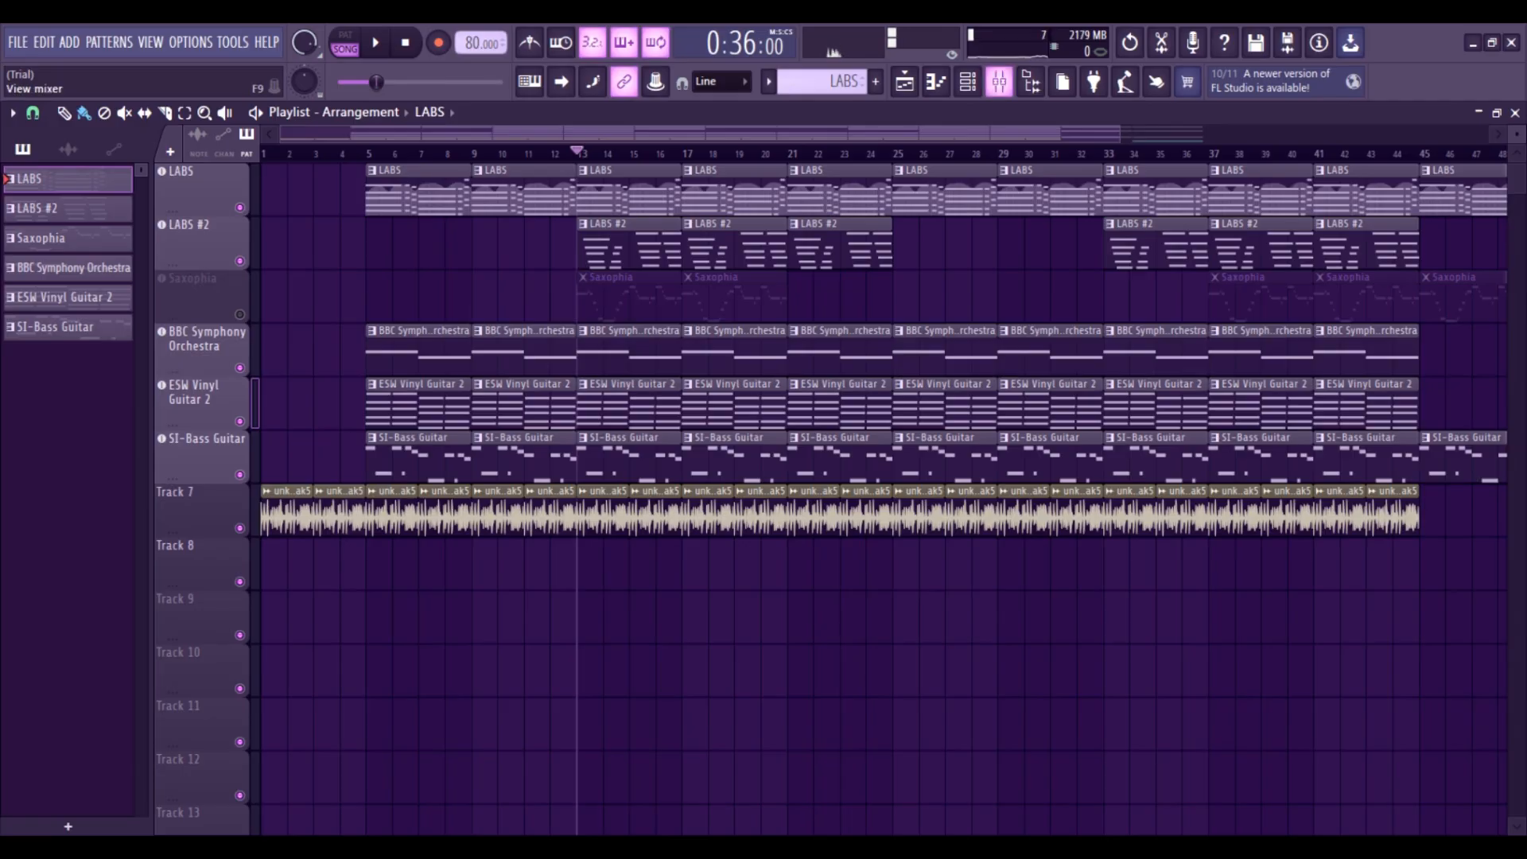
- Examine the Master, LABS and LABS #2 effect chains in the mixer, inspecting Deelay and ValhallaVintageVerb on LABS #2
left_click(999, 81)
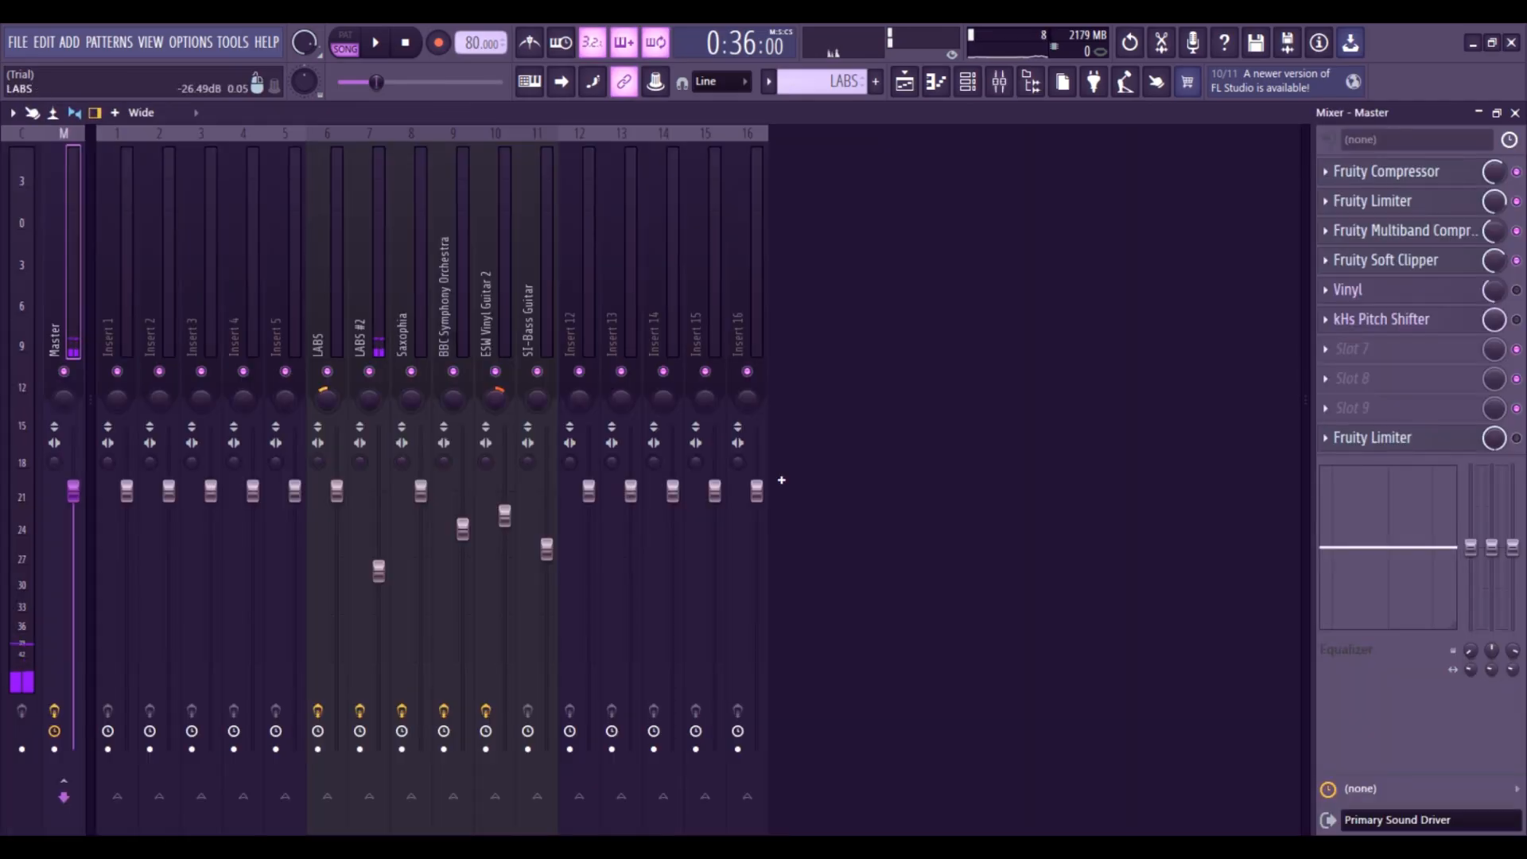
left_click(1388, 171)
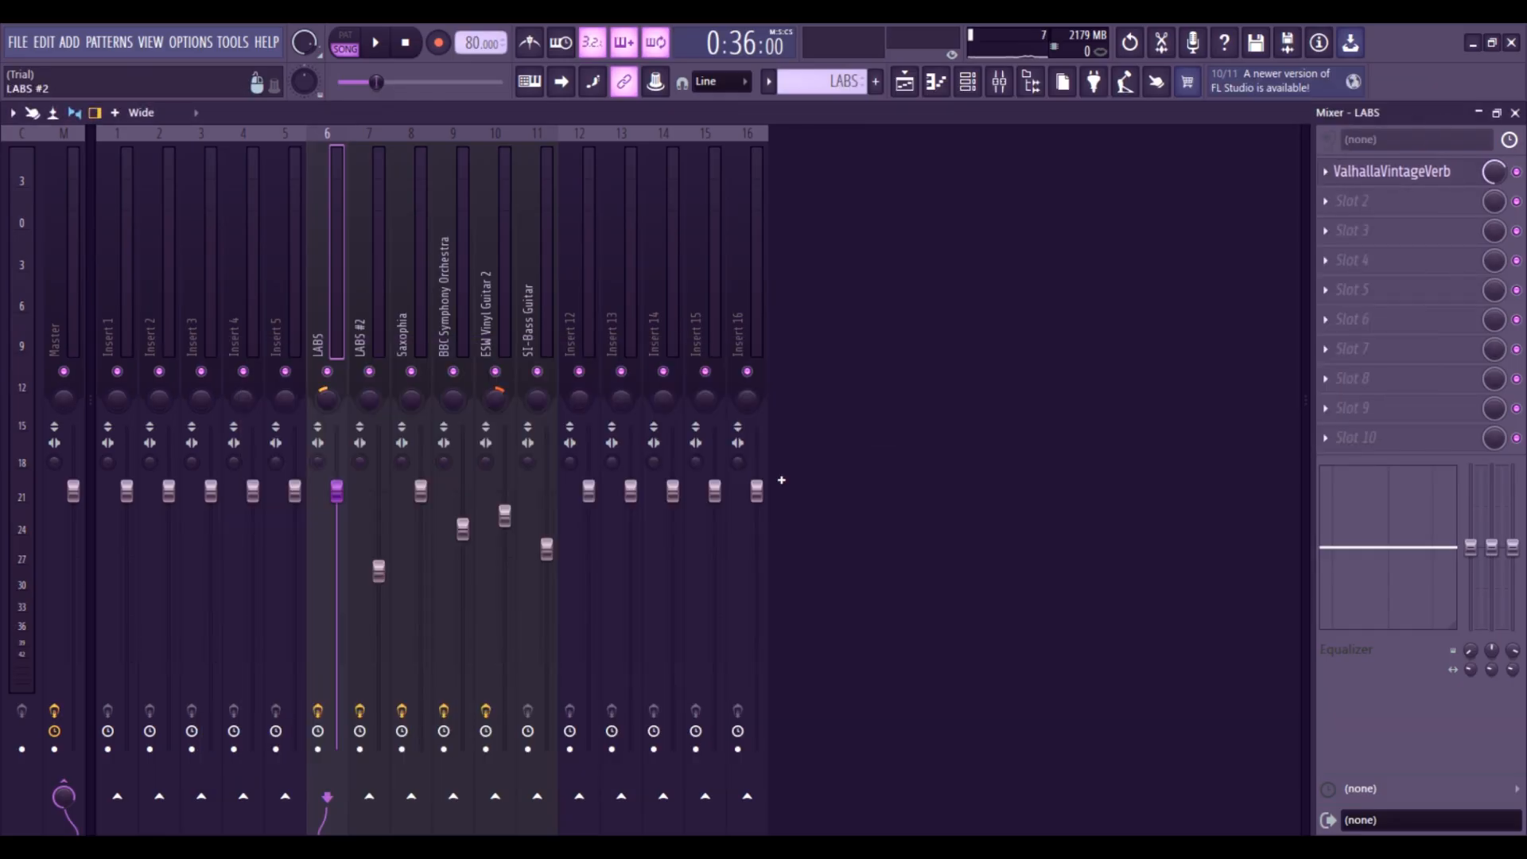
left_click(365, 318)
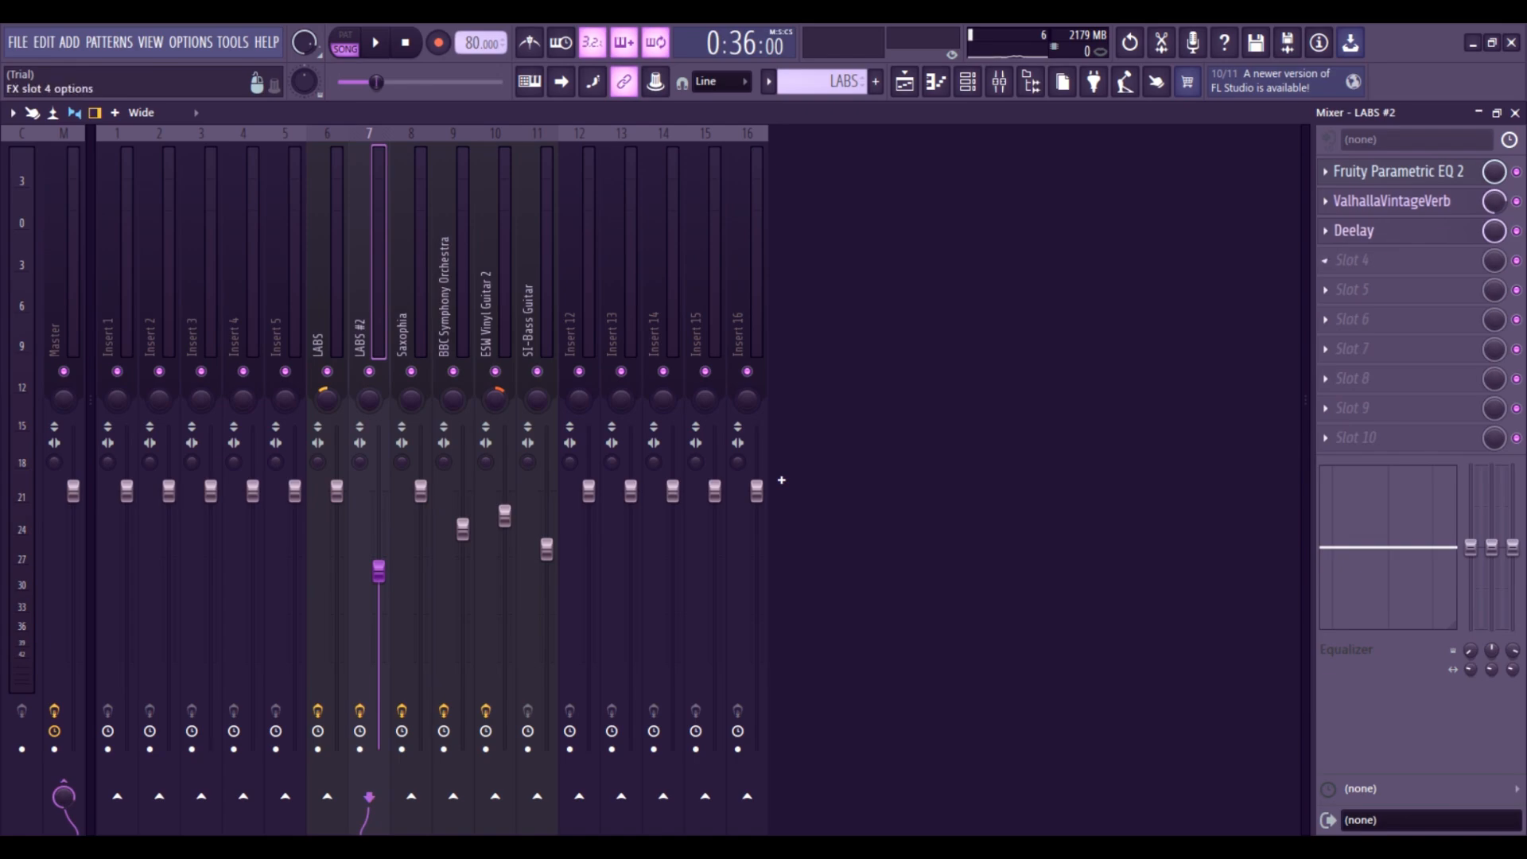
left_click(1355, 231)
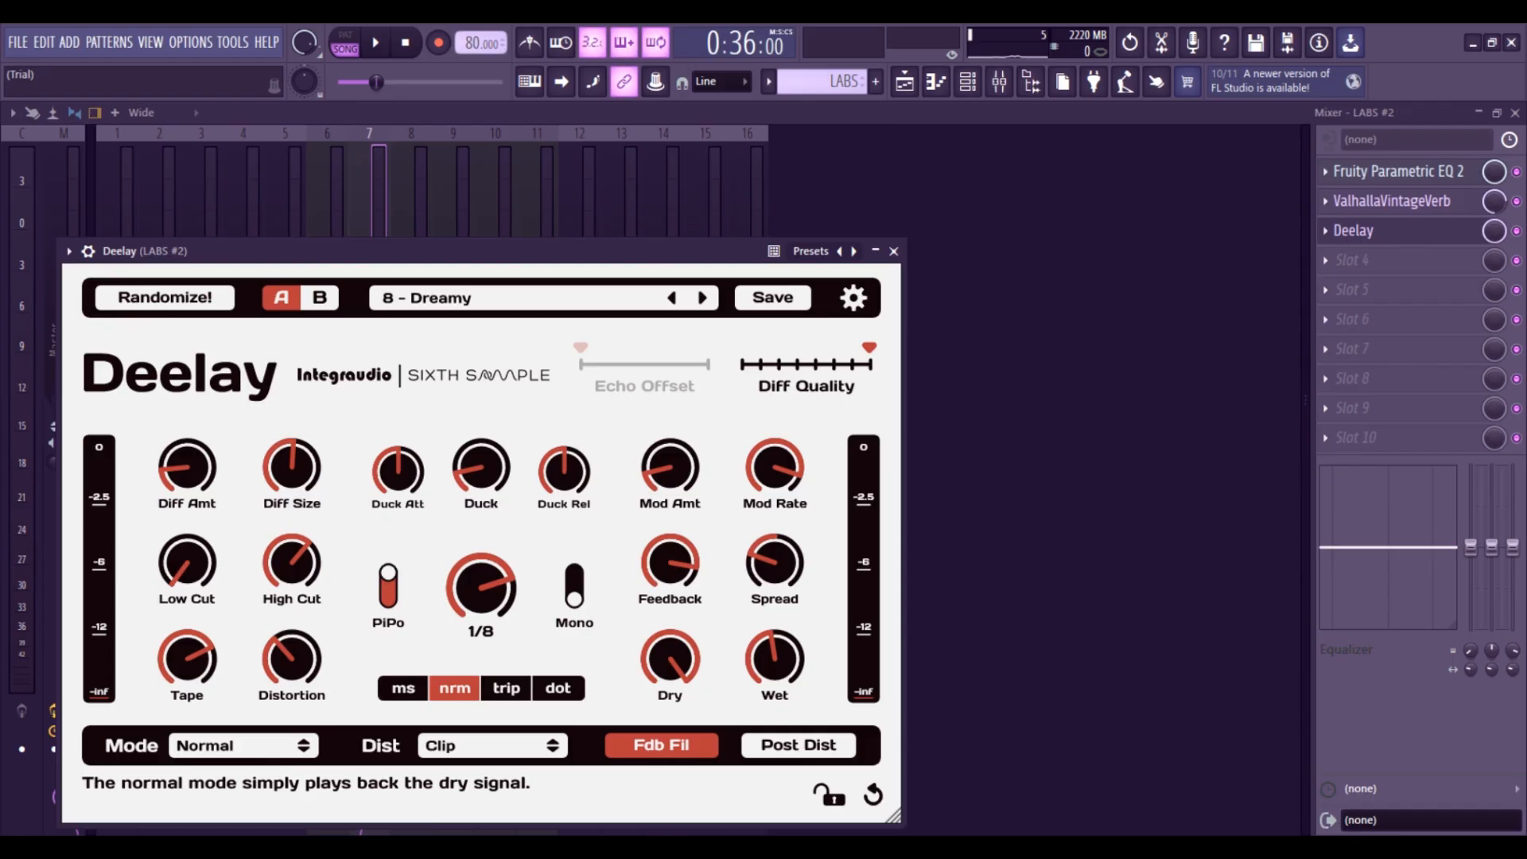
left_click(894, 252)
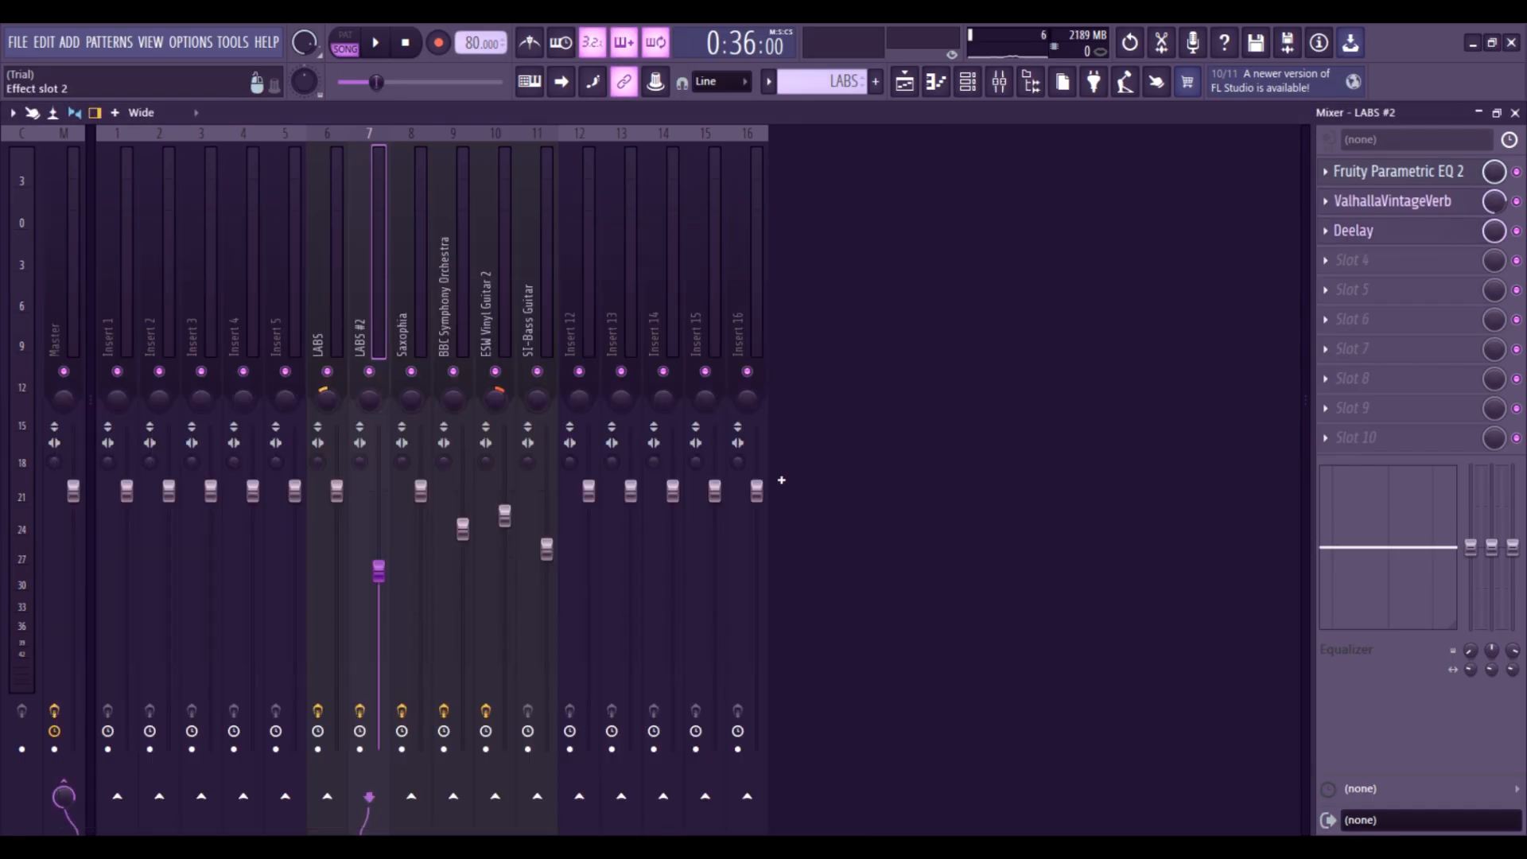
left_click(1392, 201)
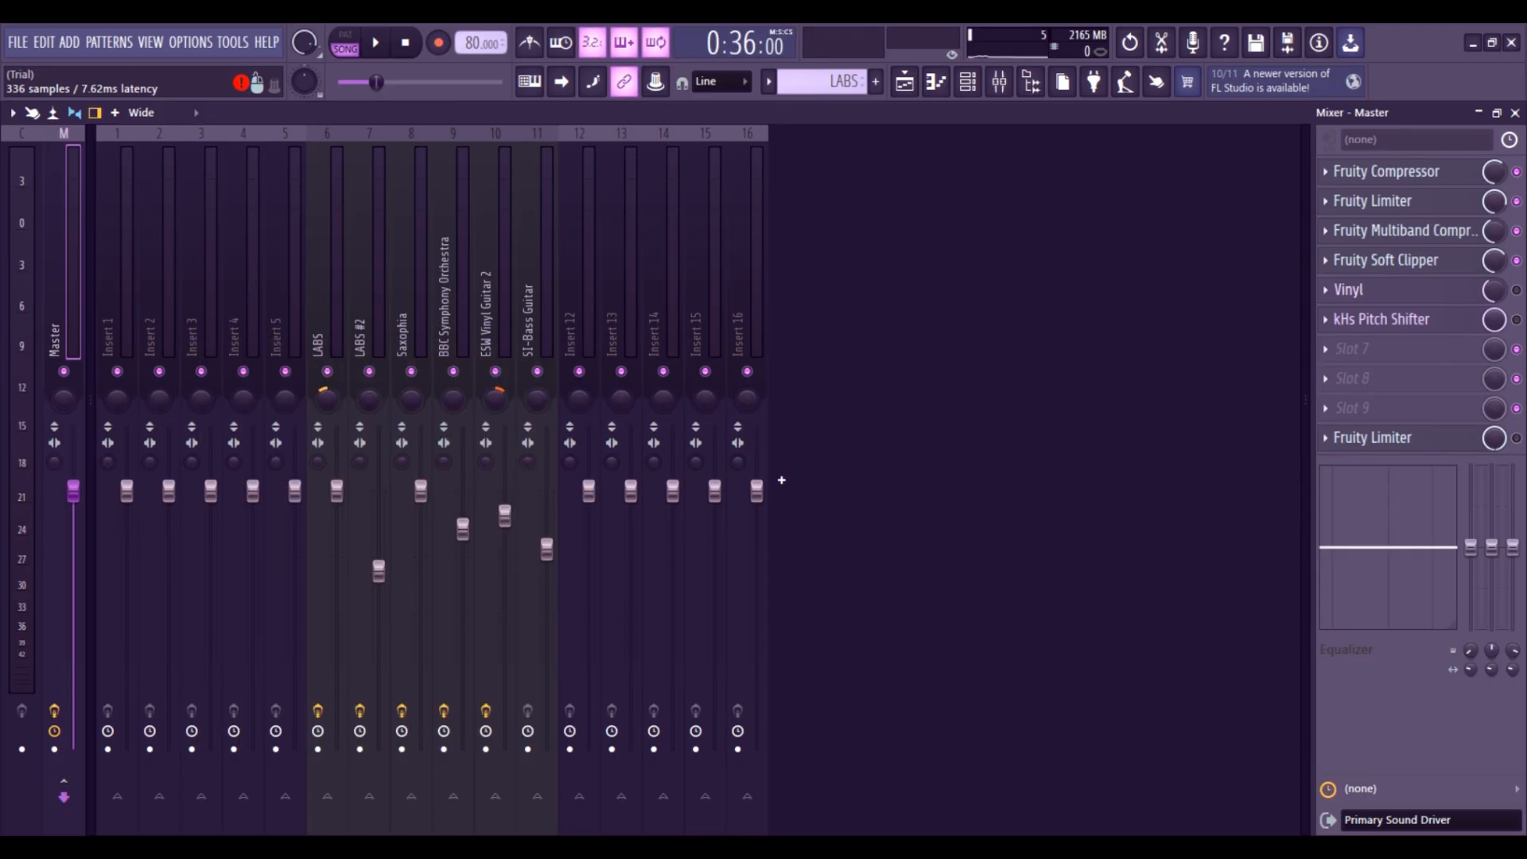
- Enable the Vinyl effect on the Master track with 17% dust and the 1930 year, and adjust its mix level
left_click(1516, 290)
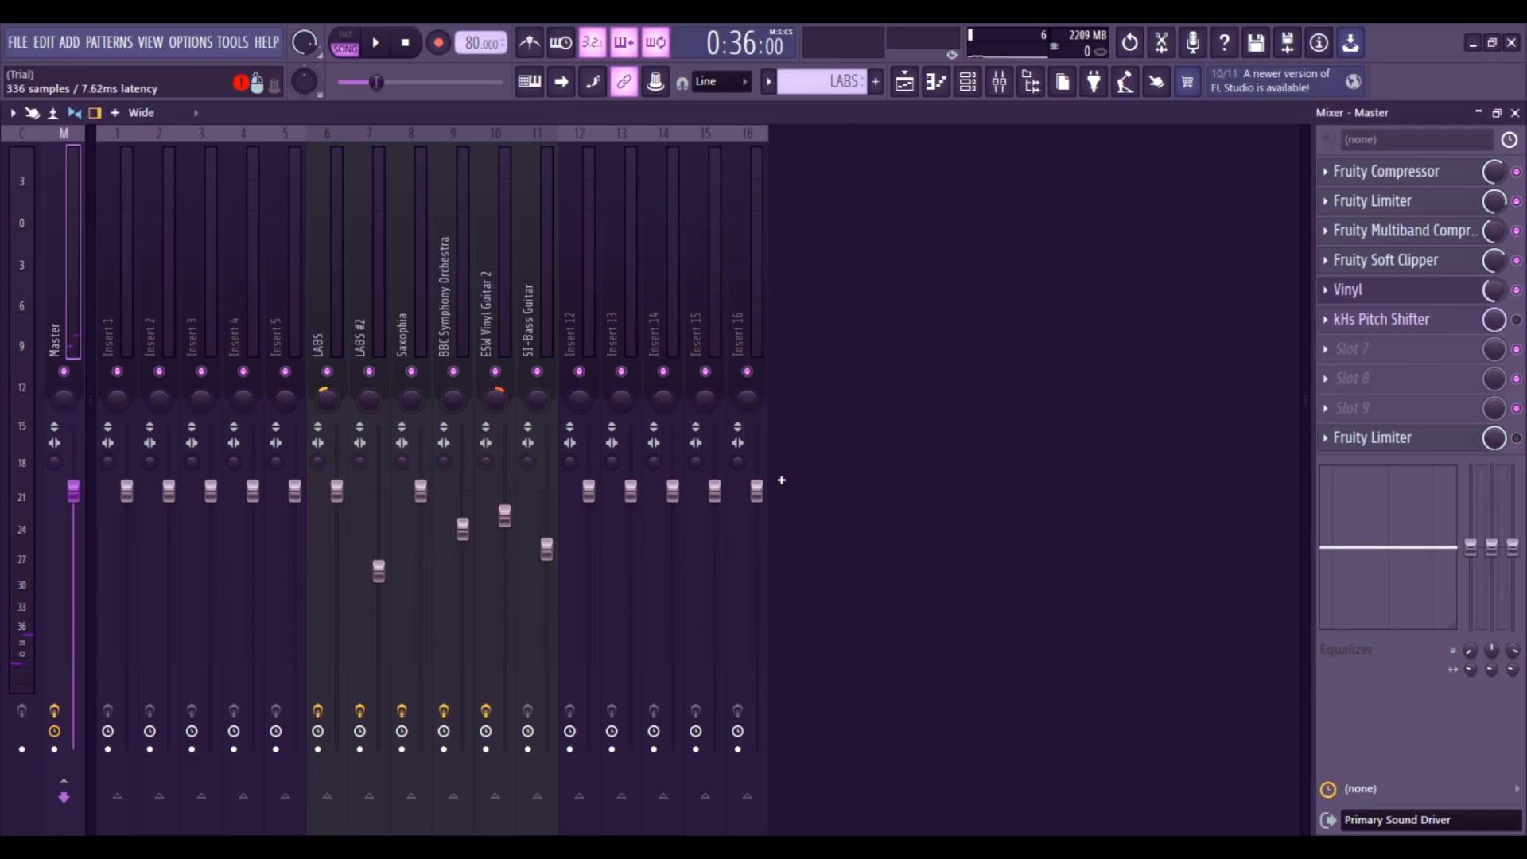
left_click(1349, 290)
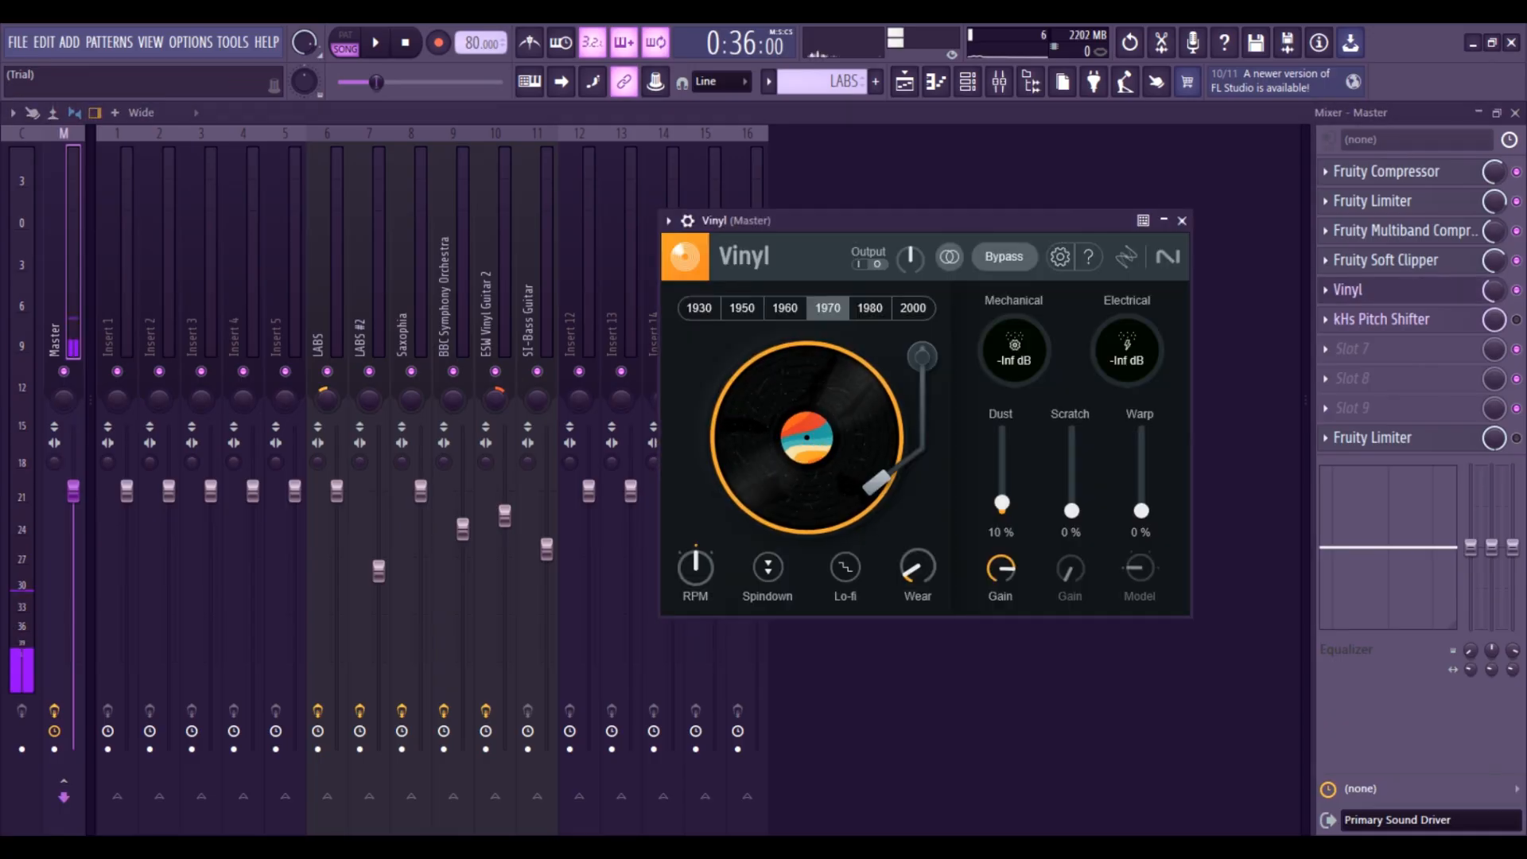
mouse_move(1002, 503)
left_mouse_down()
mouse_move(1002, 428)
mouse_move(1002, 498)
left_mouse_up()
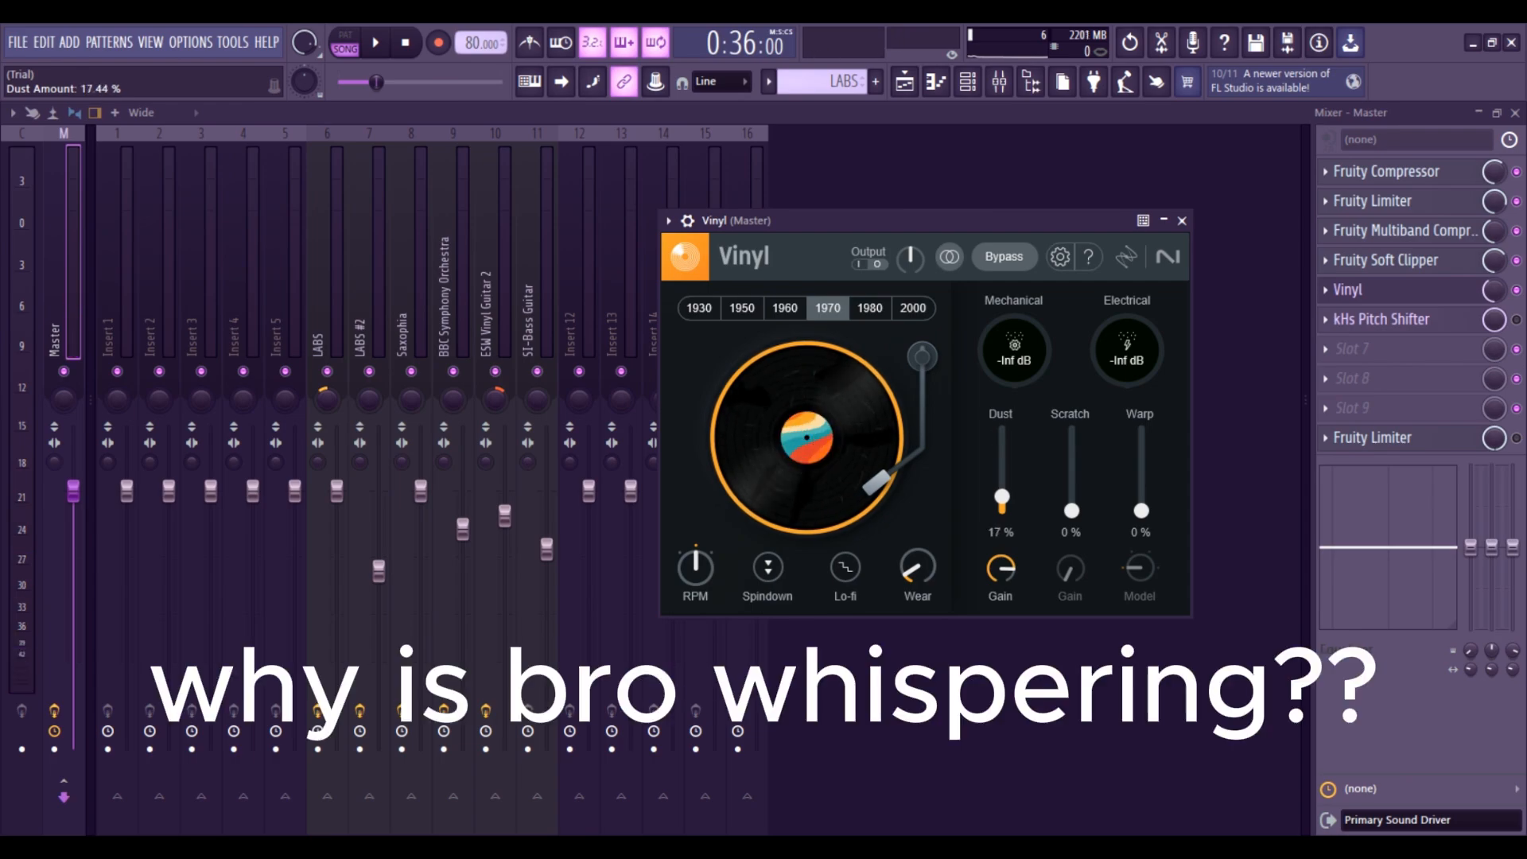
left_click(699, 307)
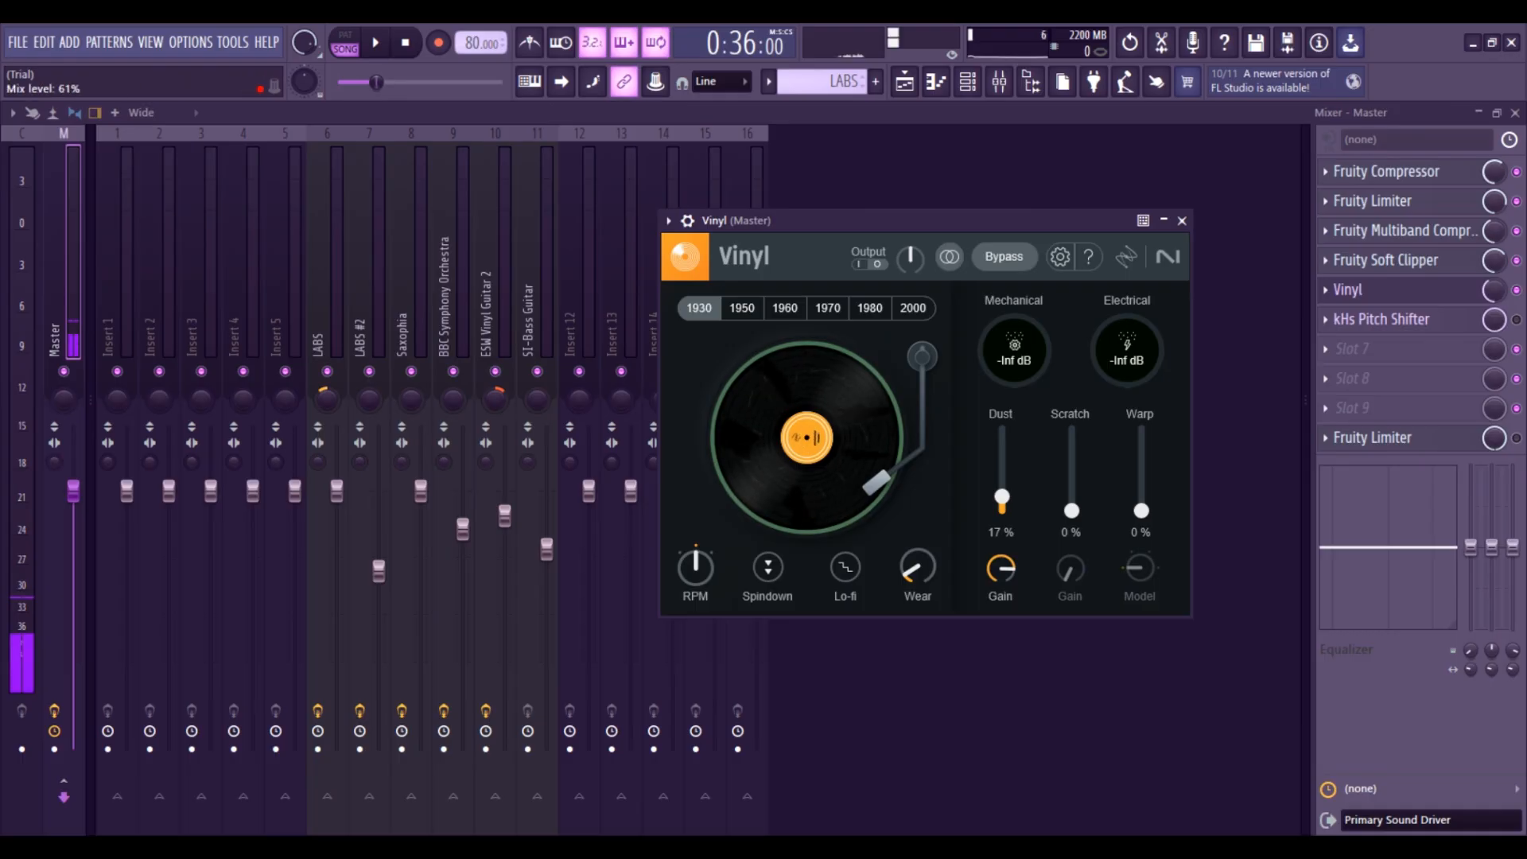
left_click_drag(1494, 290, 1495, 302)
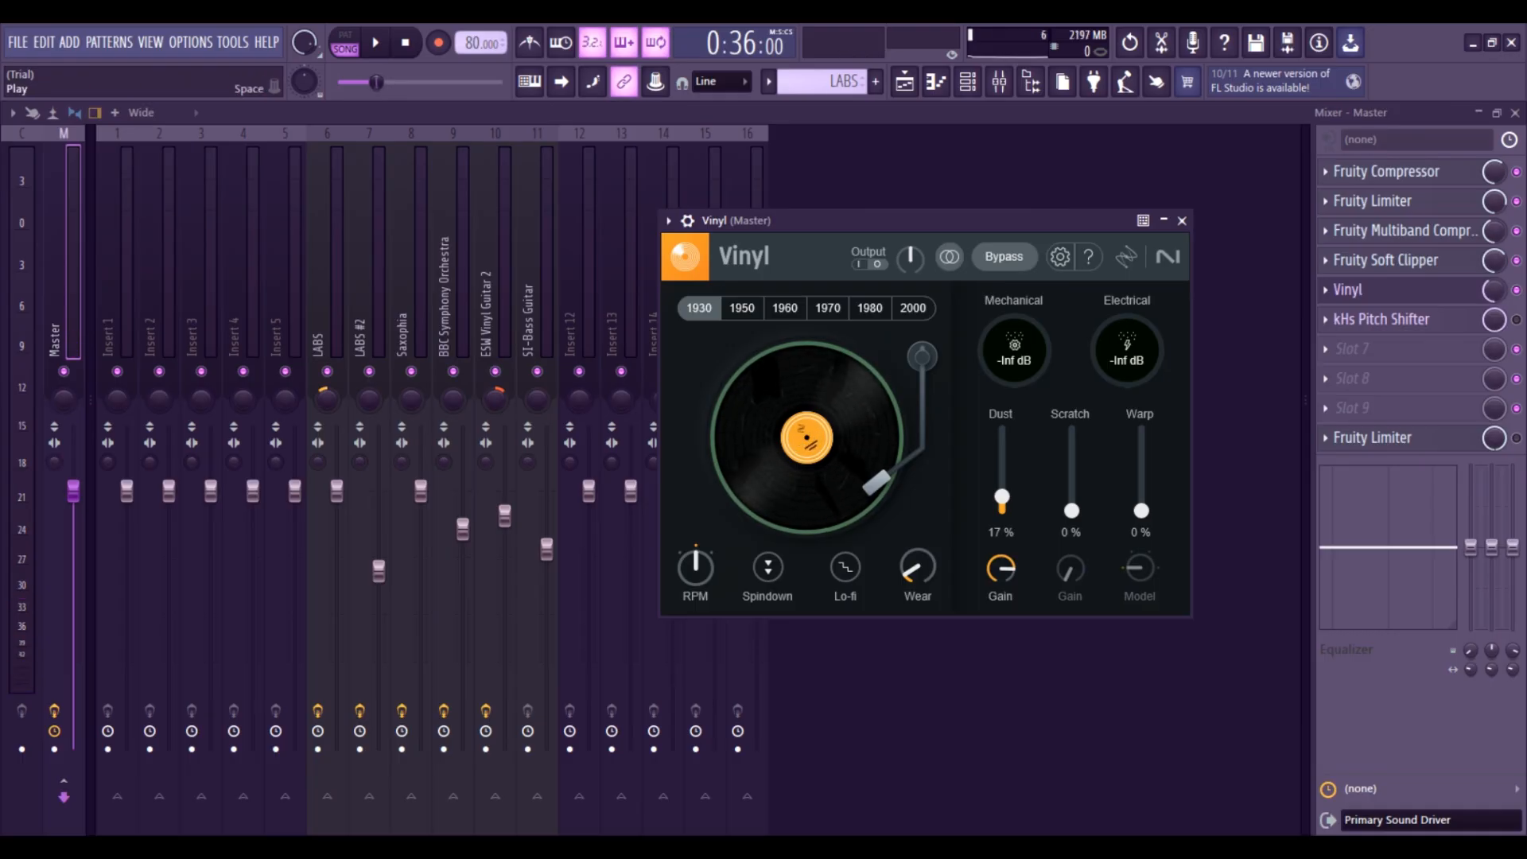
- Audition the beat with Vinyl's year at 1980, switch the year to 1970 and turn the effect off on the Master track
key("space")
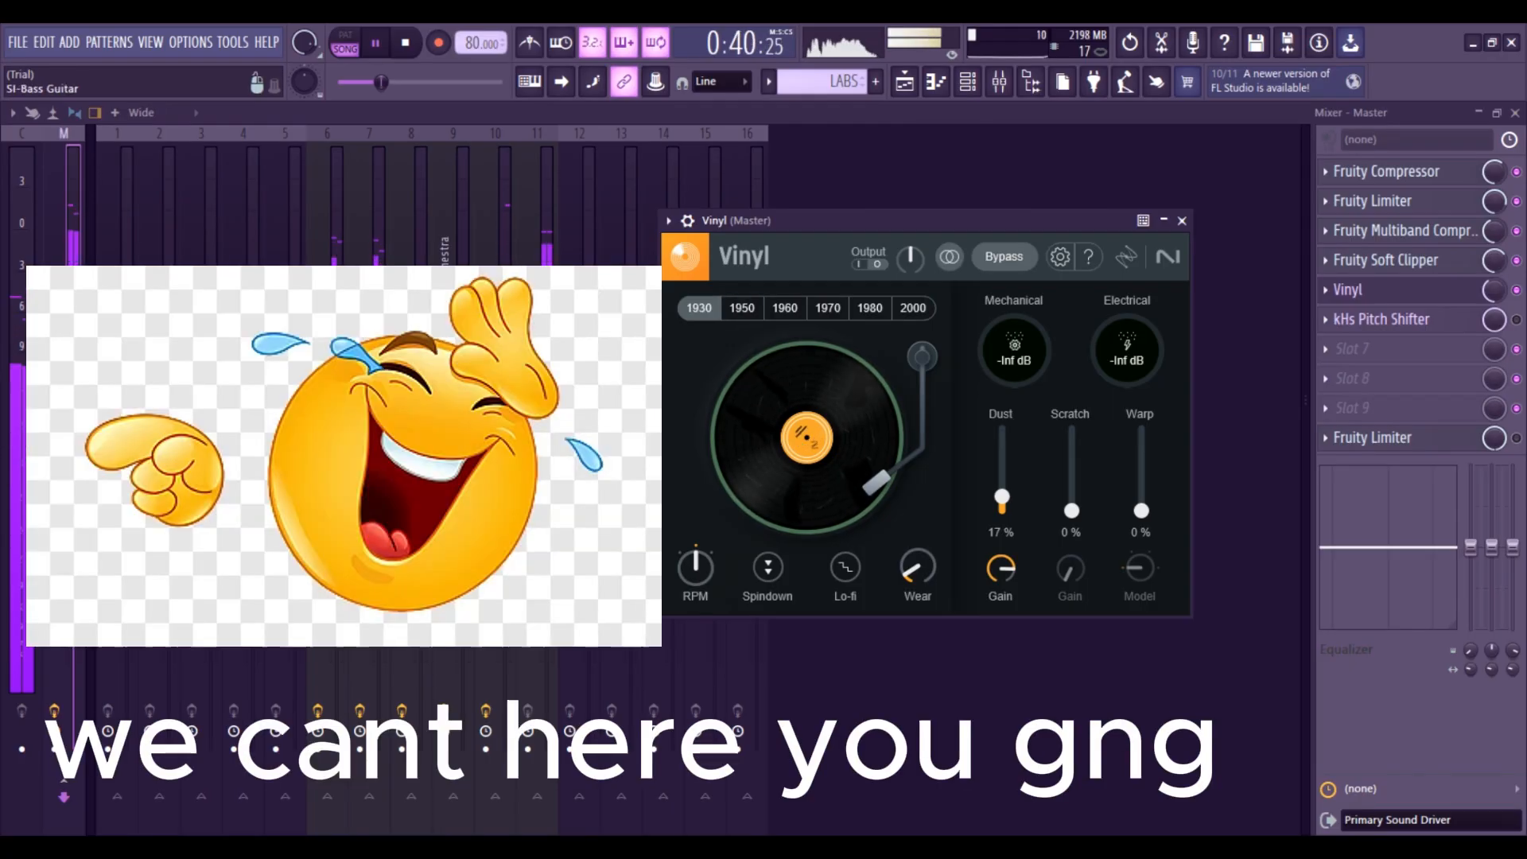
left_click(869, 308)
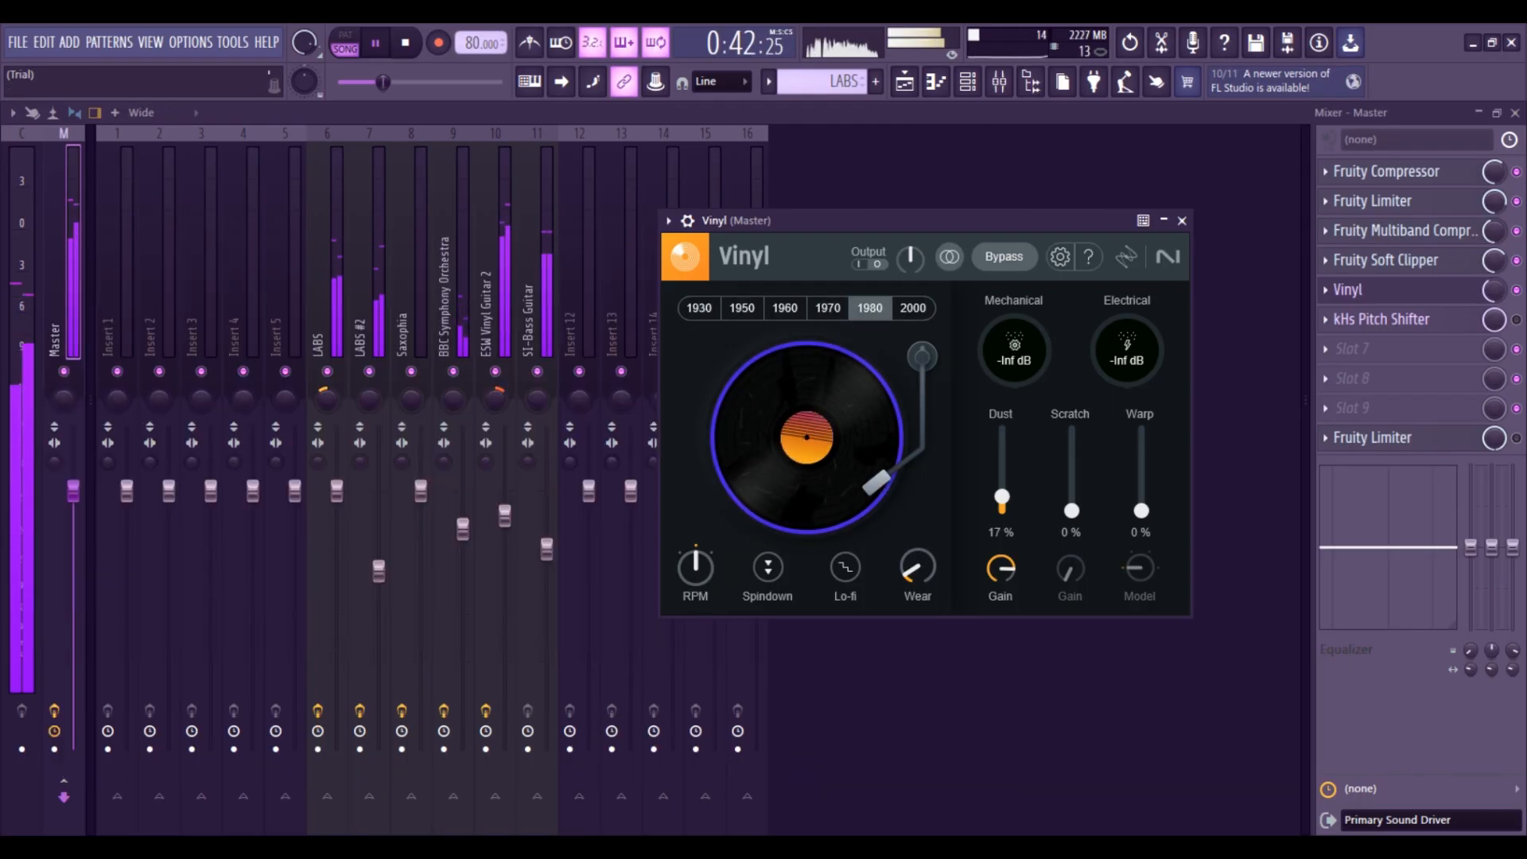
left_click(376, 43)
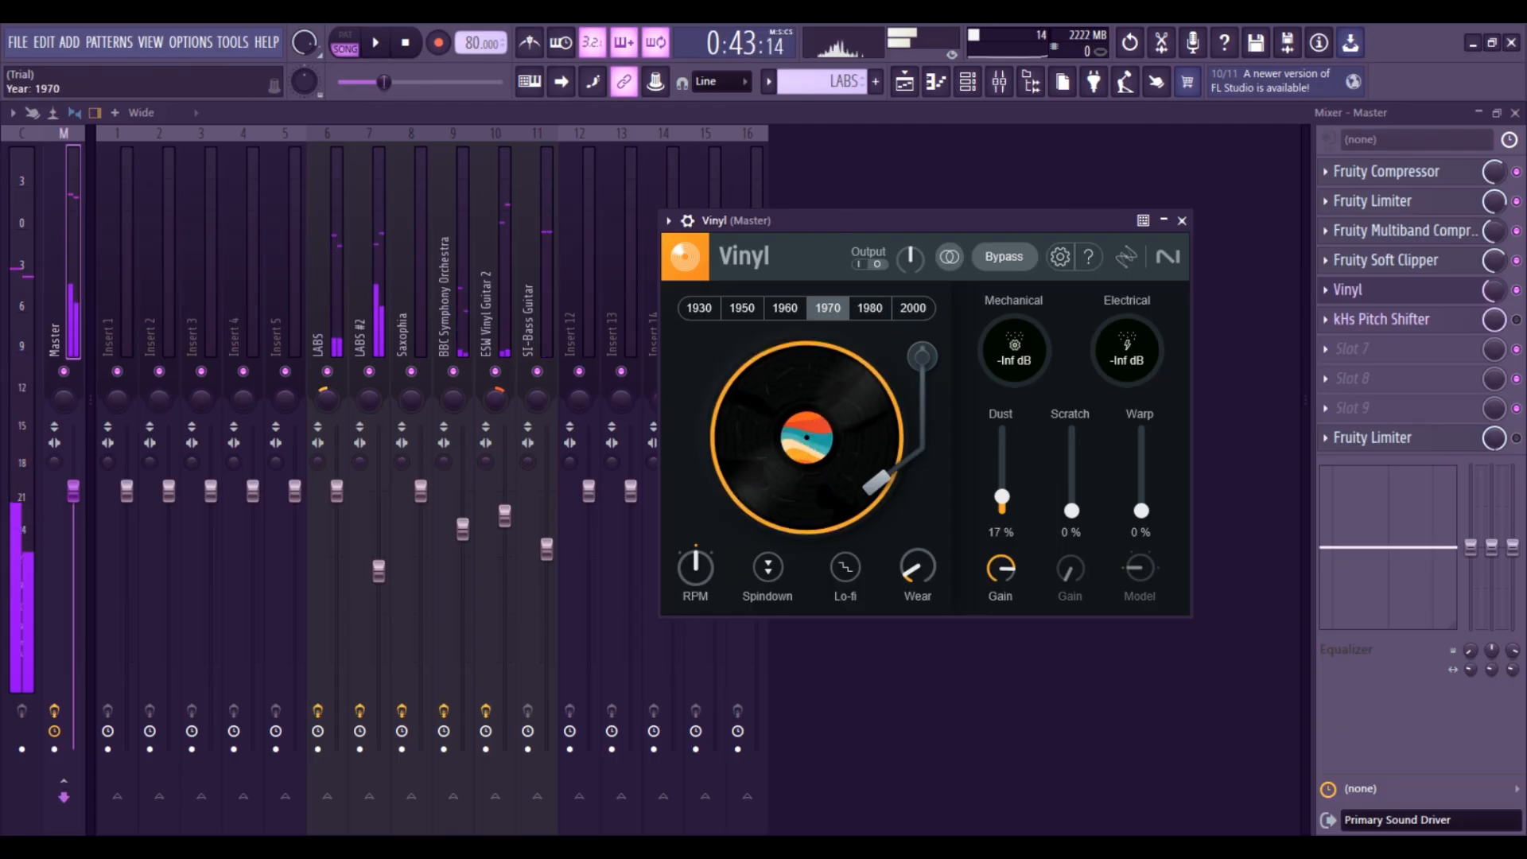
left_click(1182, 220)
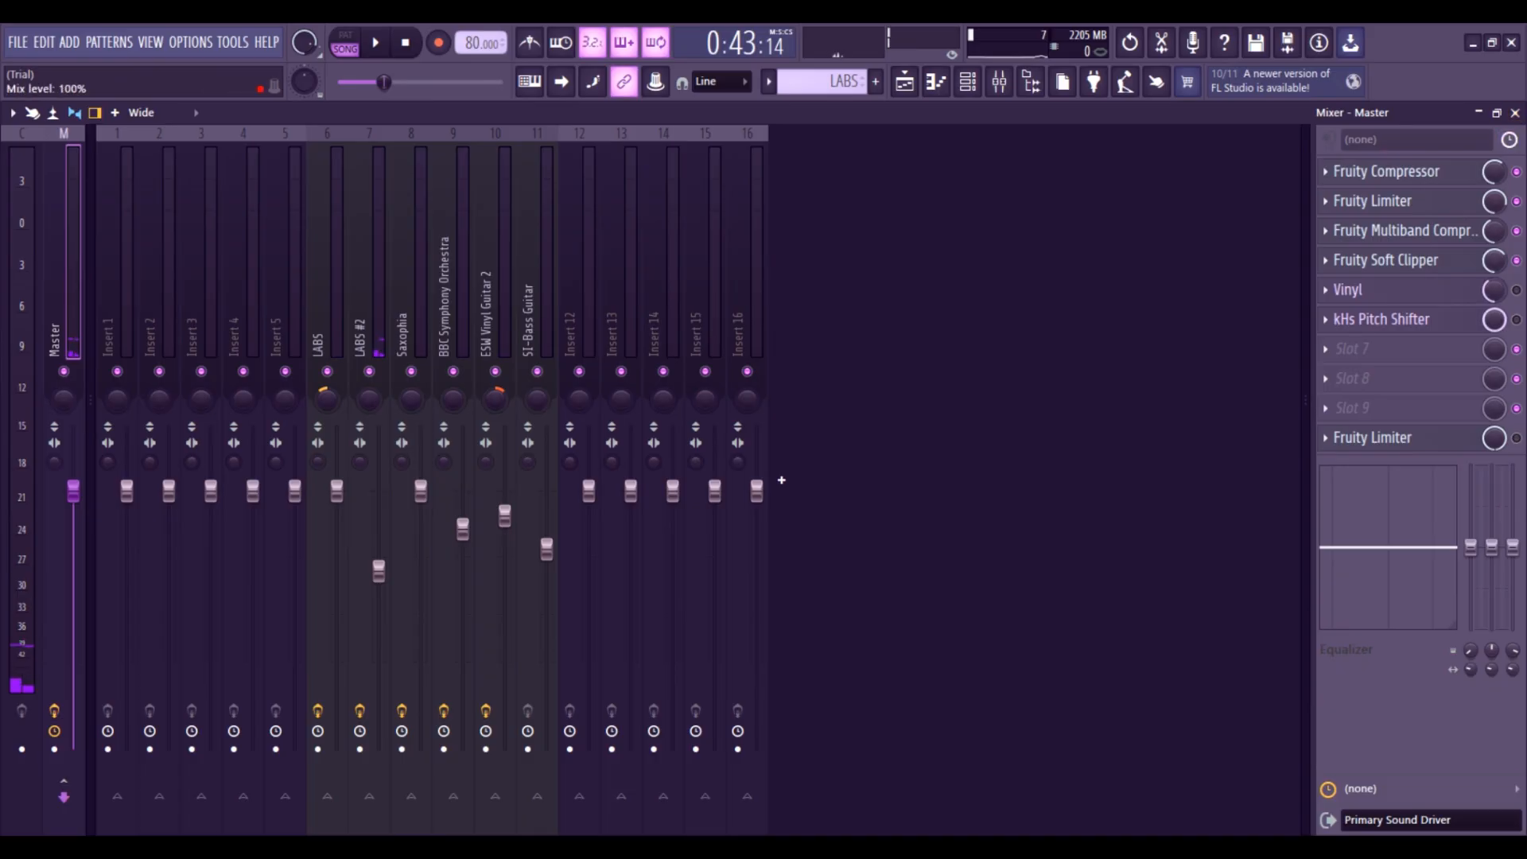
left_click(1515, 113)
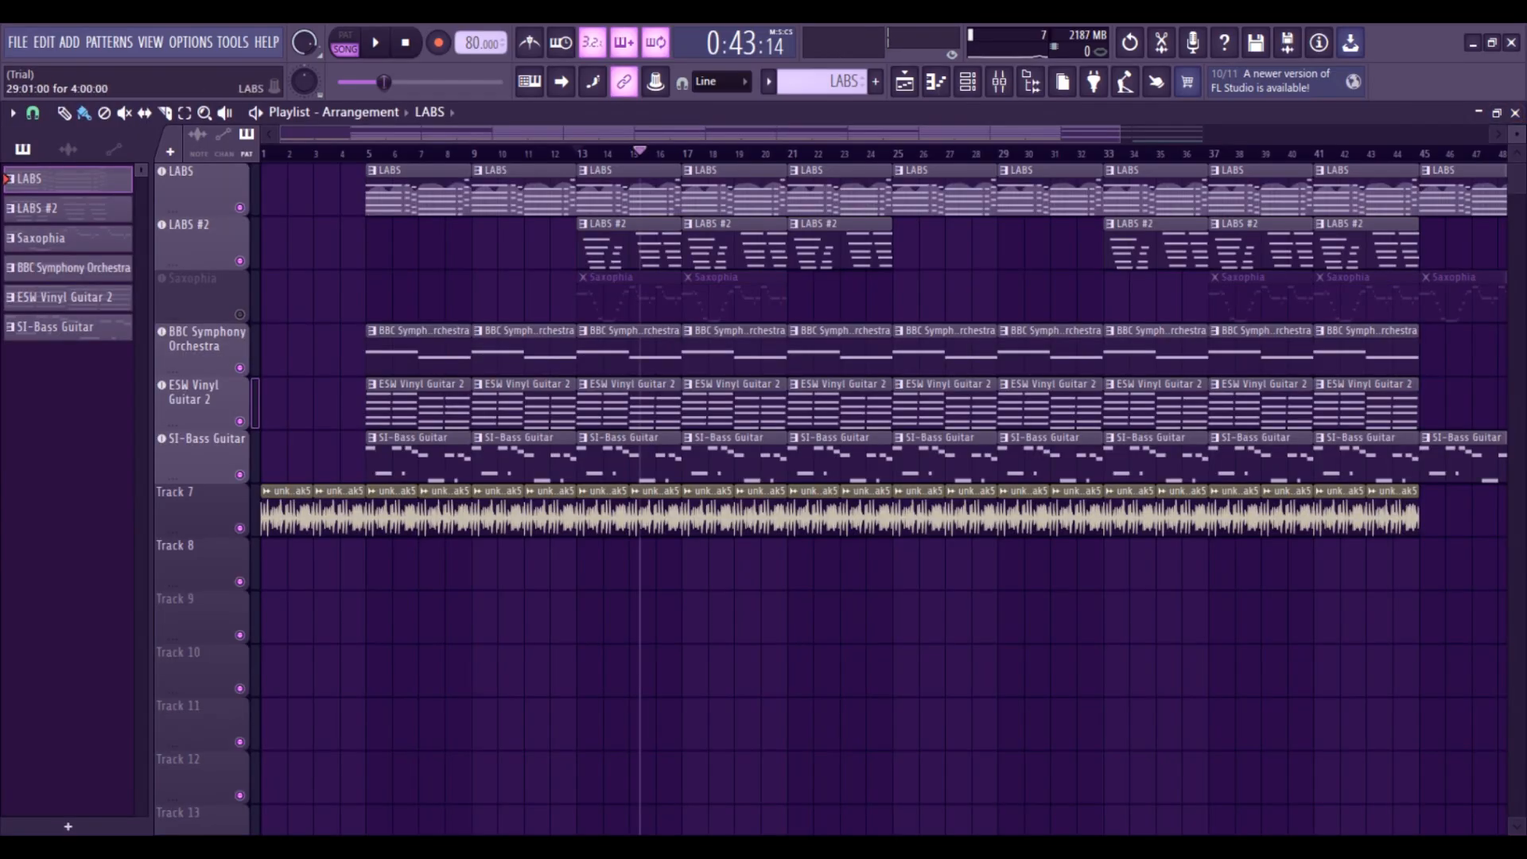
- Unmute the Saxophia track and examine the melody notes of its bar 13 clip in the piano roll
left_click(241, 315)
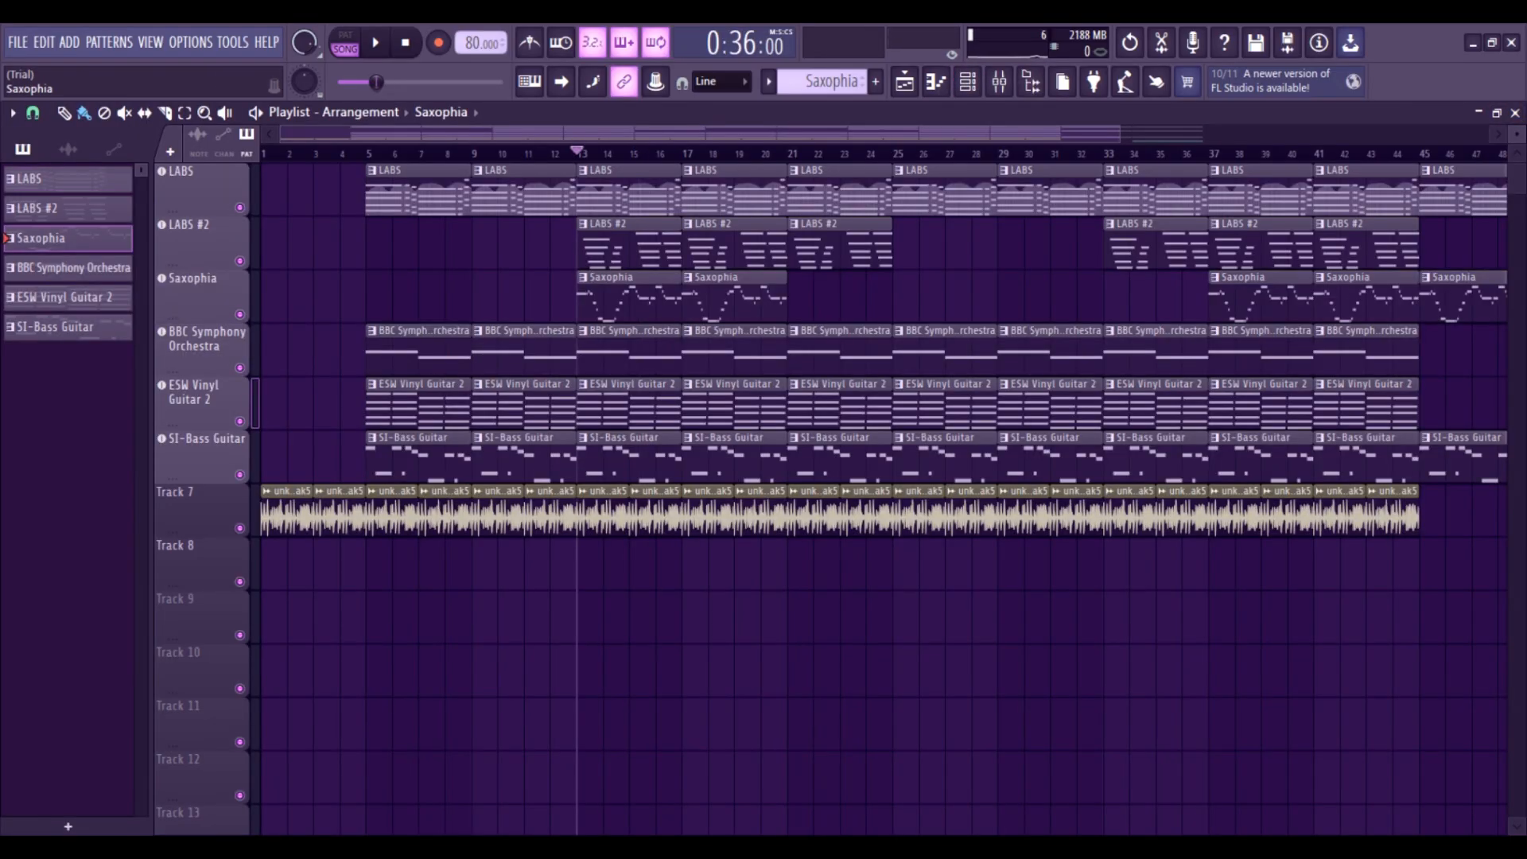
double_click(629, 296)
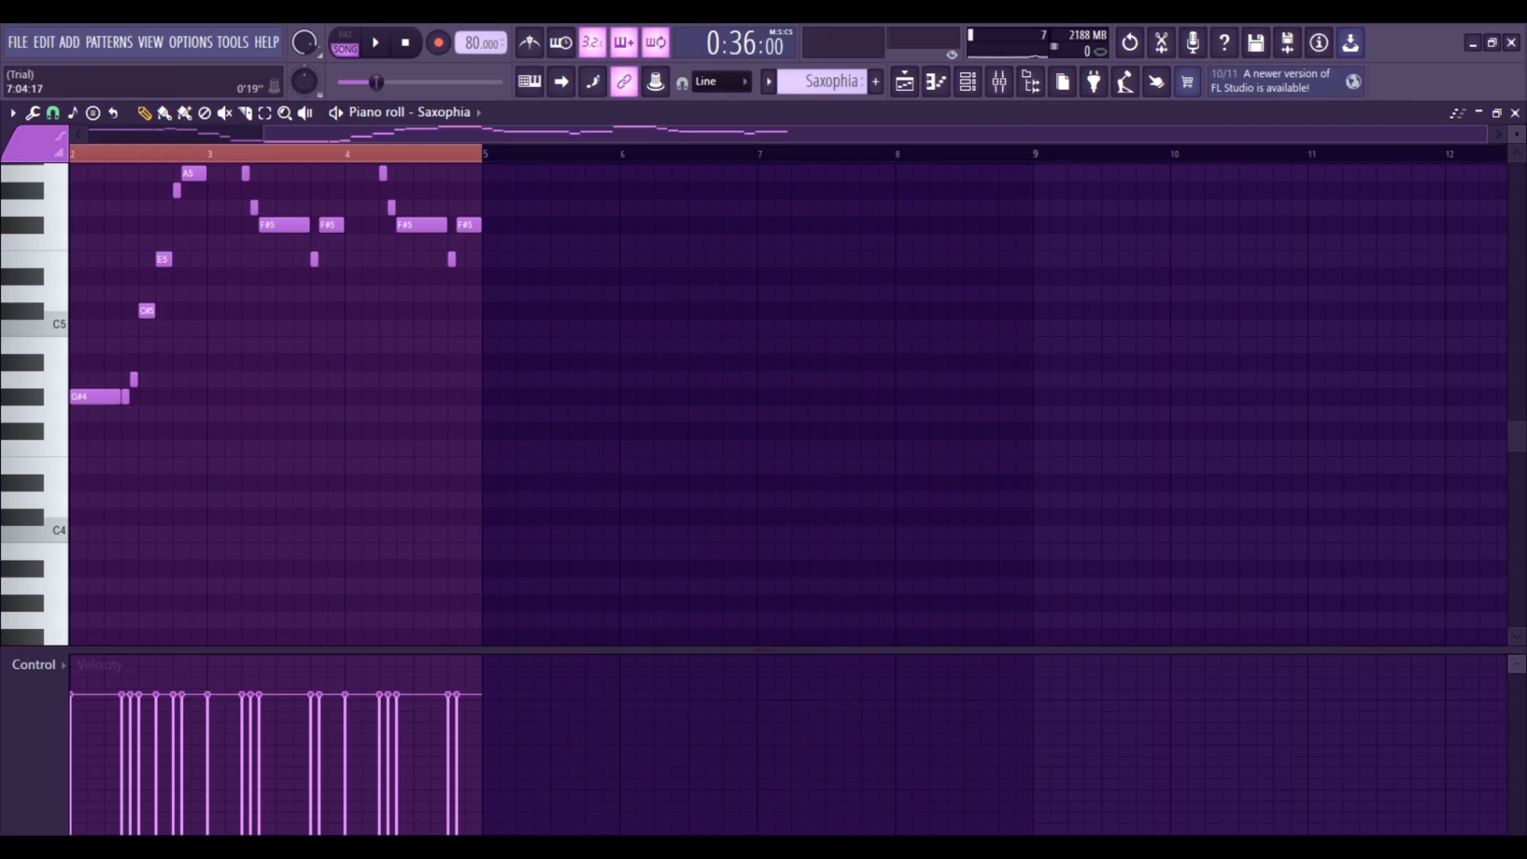
left_click_drag(556, 134, 382, 134)
scroll(343, 414, "up", 5)
scroll(343, 414, "down", 4)
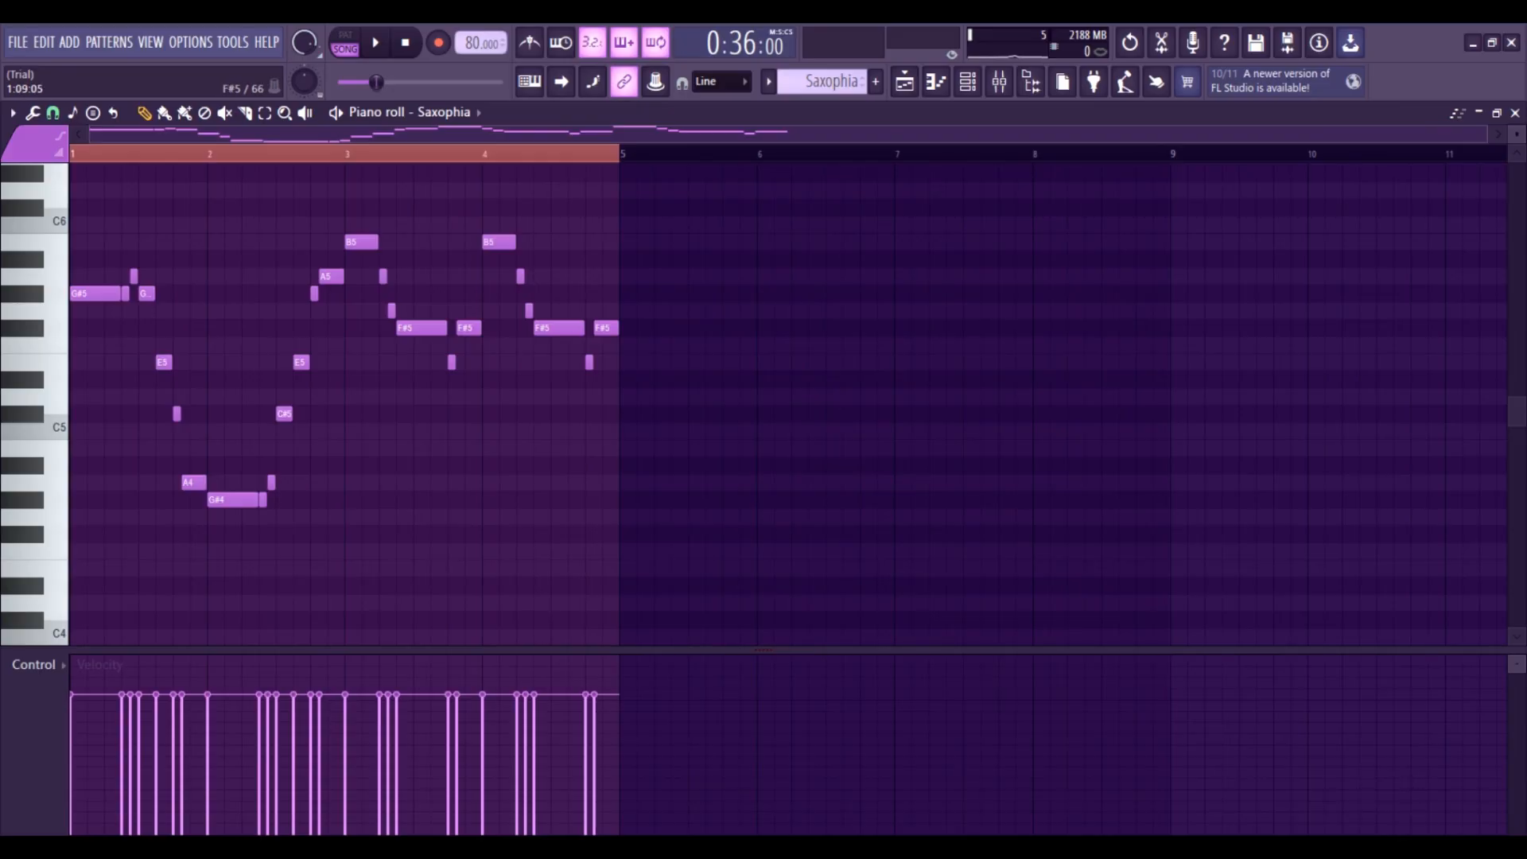
scroll(398, 307, "up", 3)
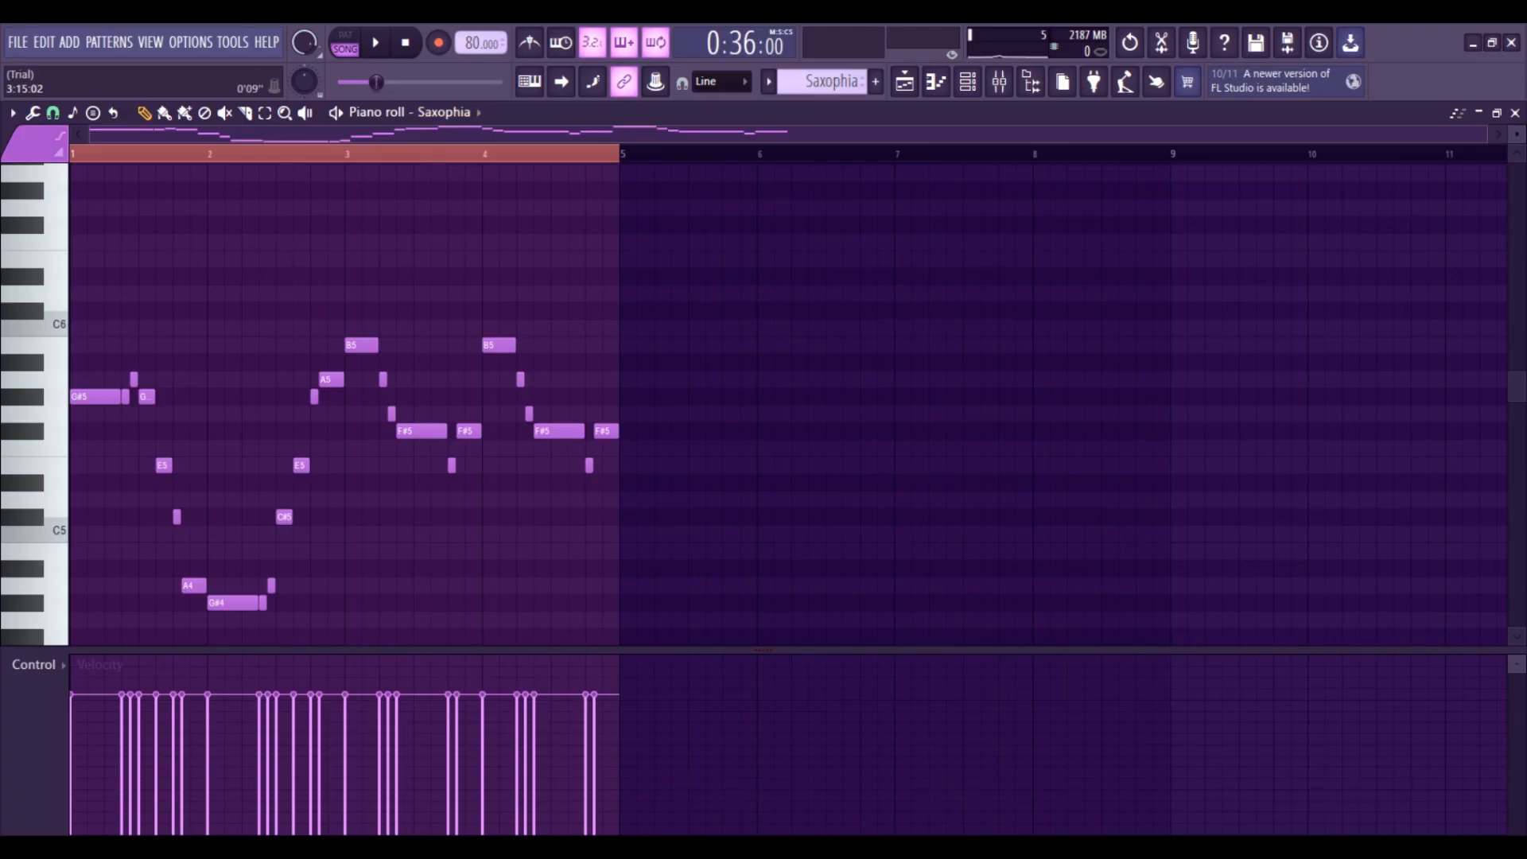
scroll(788, 397, "down", 1)
- Play the Saxophia melody together with the other tracks from bar 13, returning to the playlist before stopping playback
key("space")
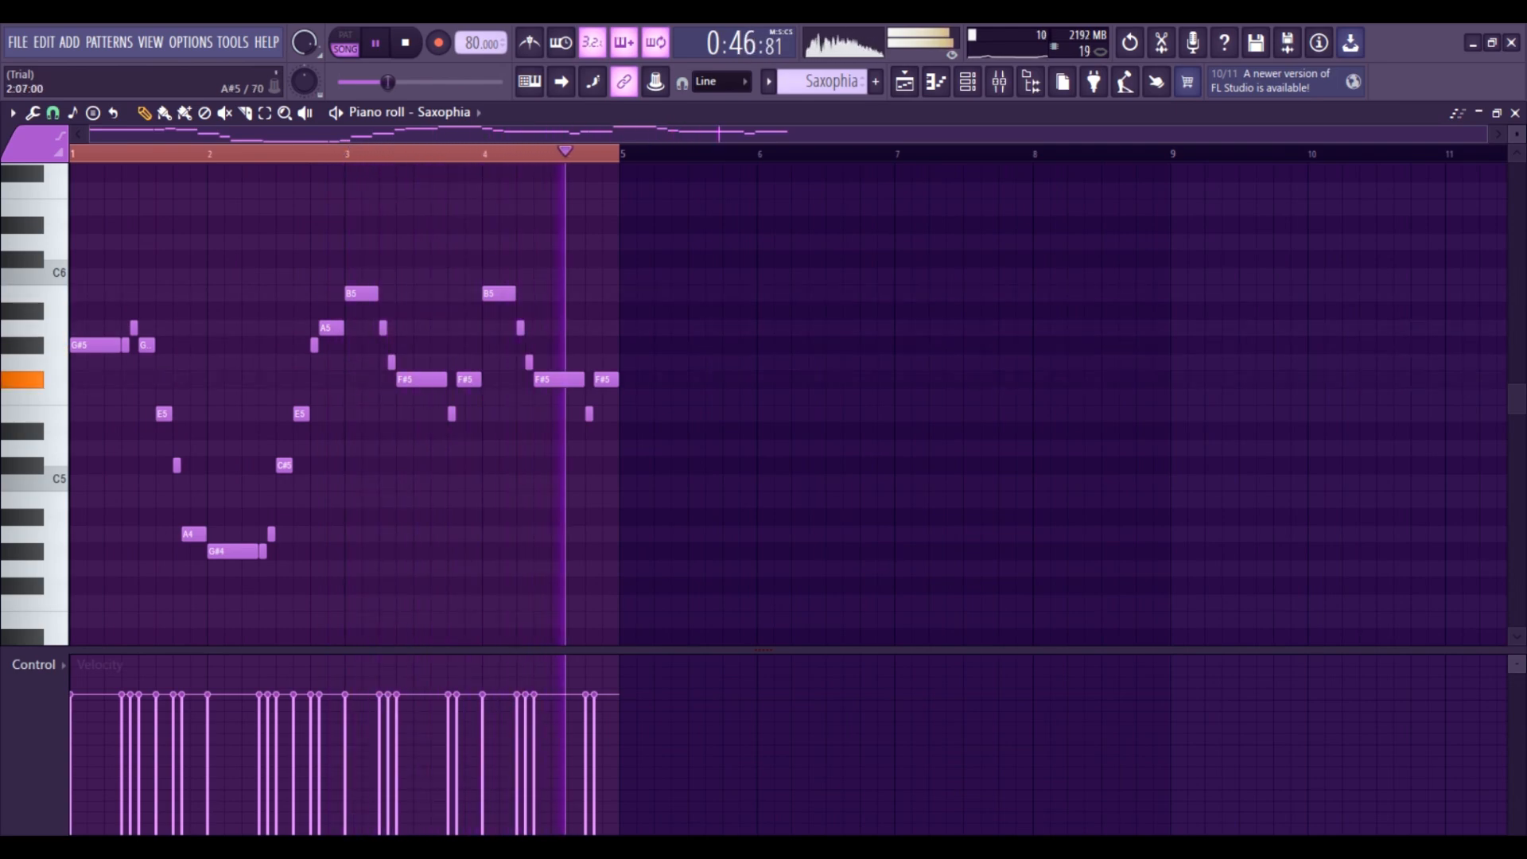
left_click(1516, 113)
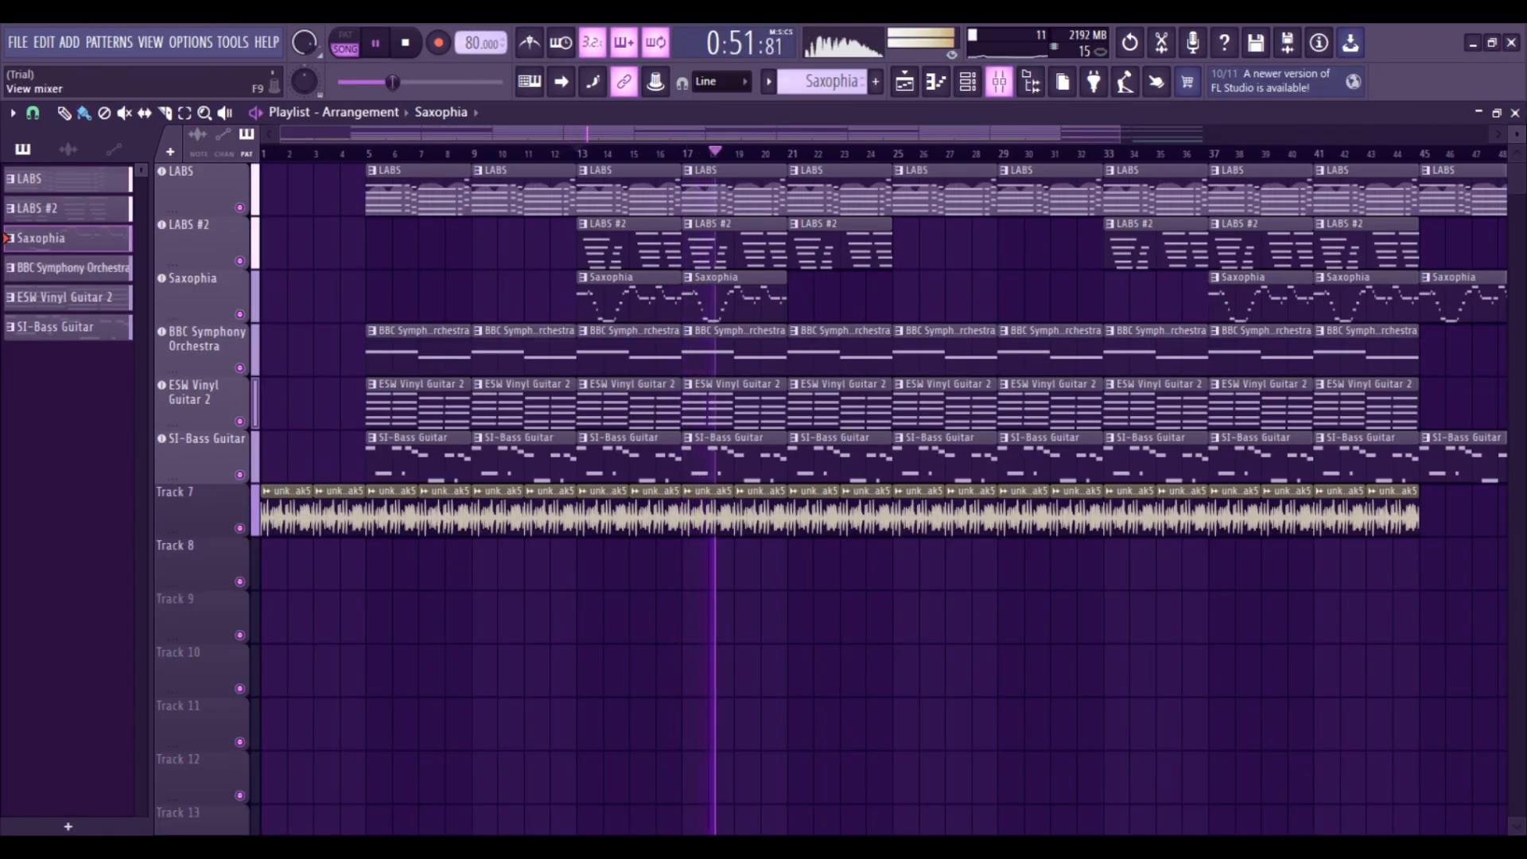
key("space")
- Inspect the kHs Pitch Shifter settings on the Master track, then close the plugin and the mixer
key("F9")
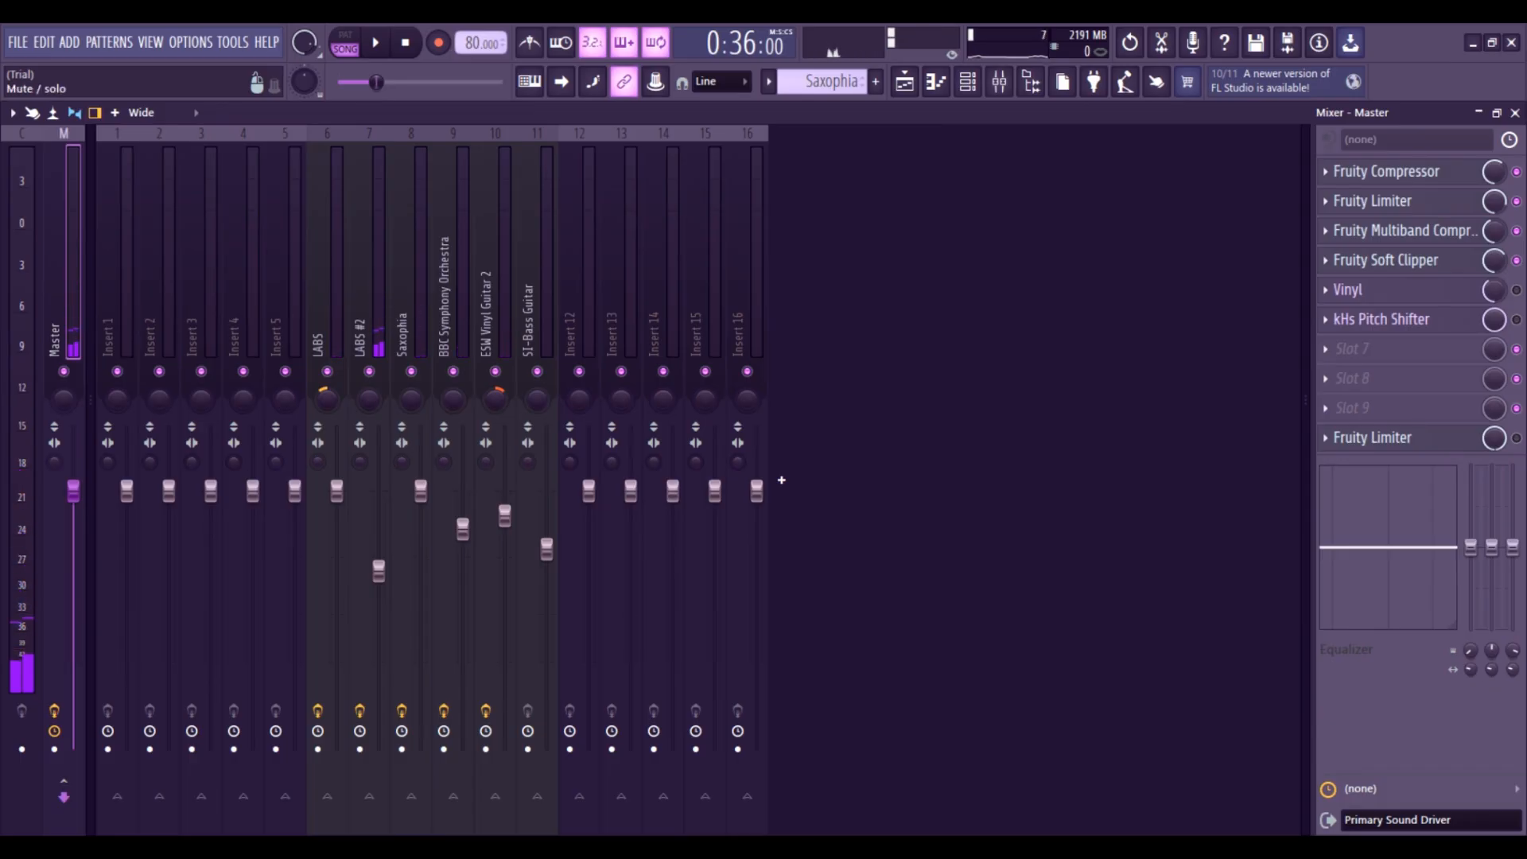
left_click(1382, 320)
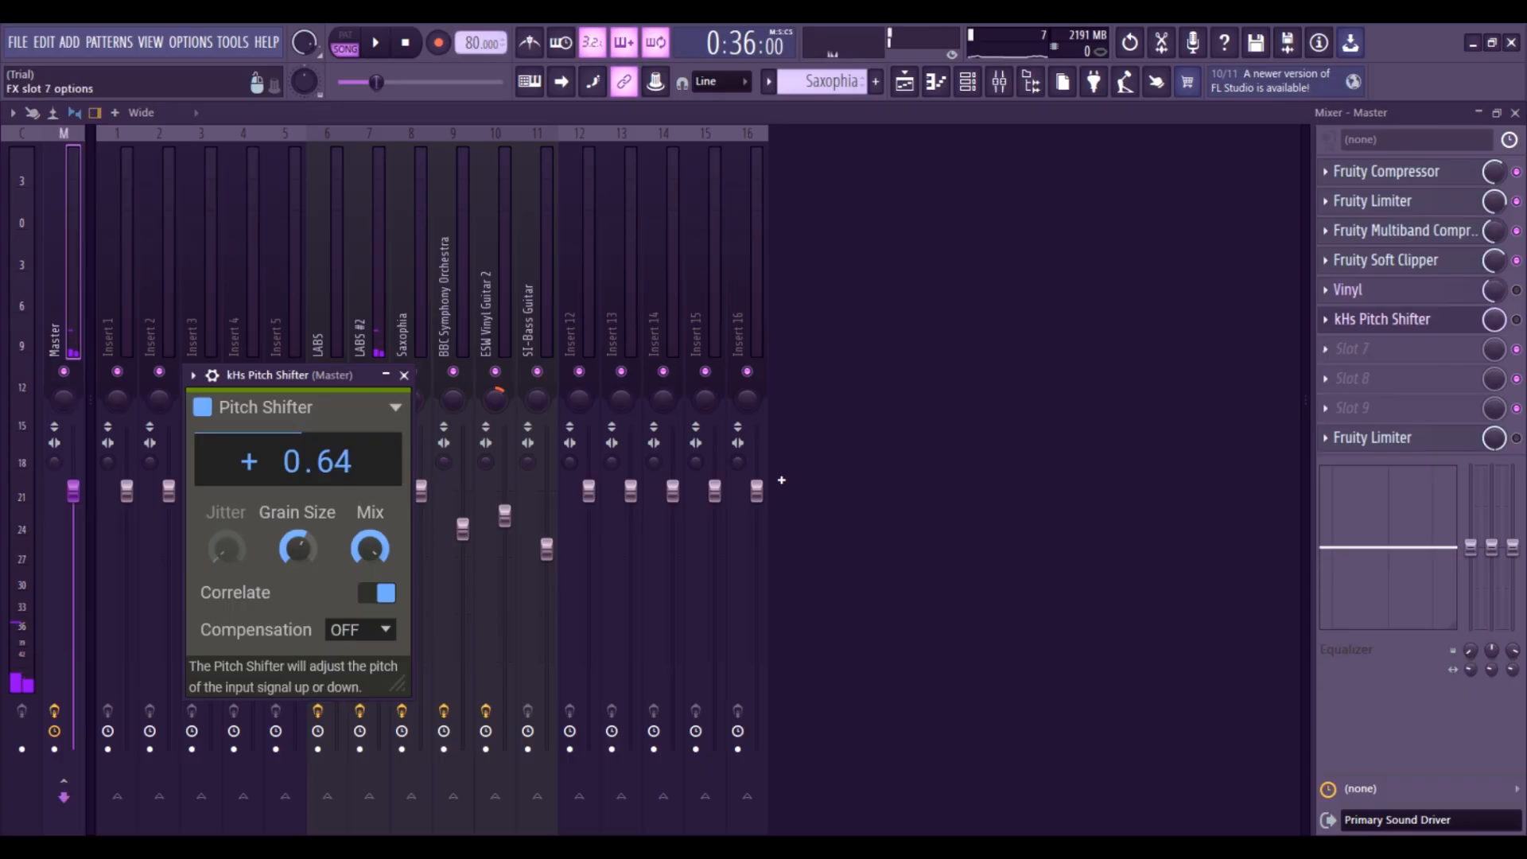
left_click_drag(318, 374, 867, 253)
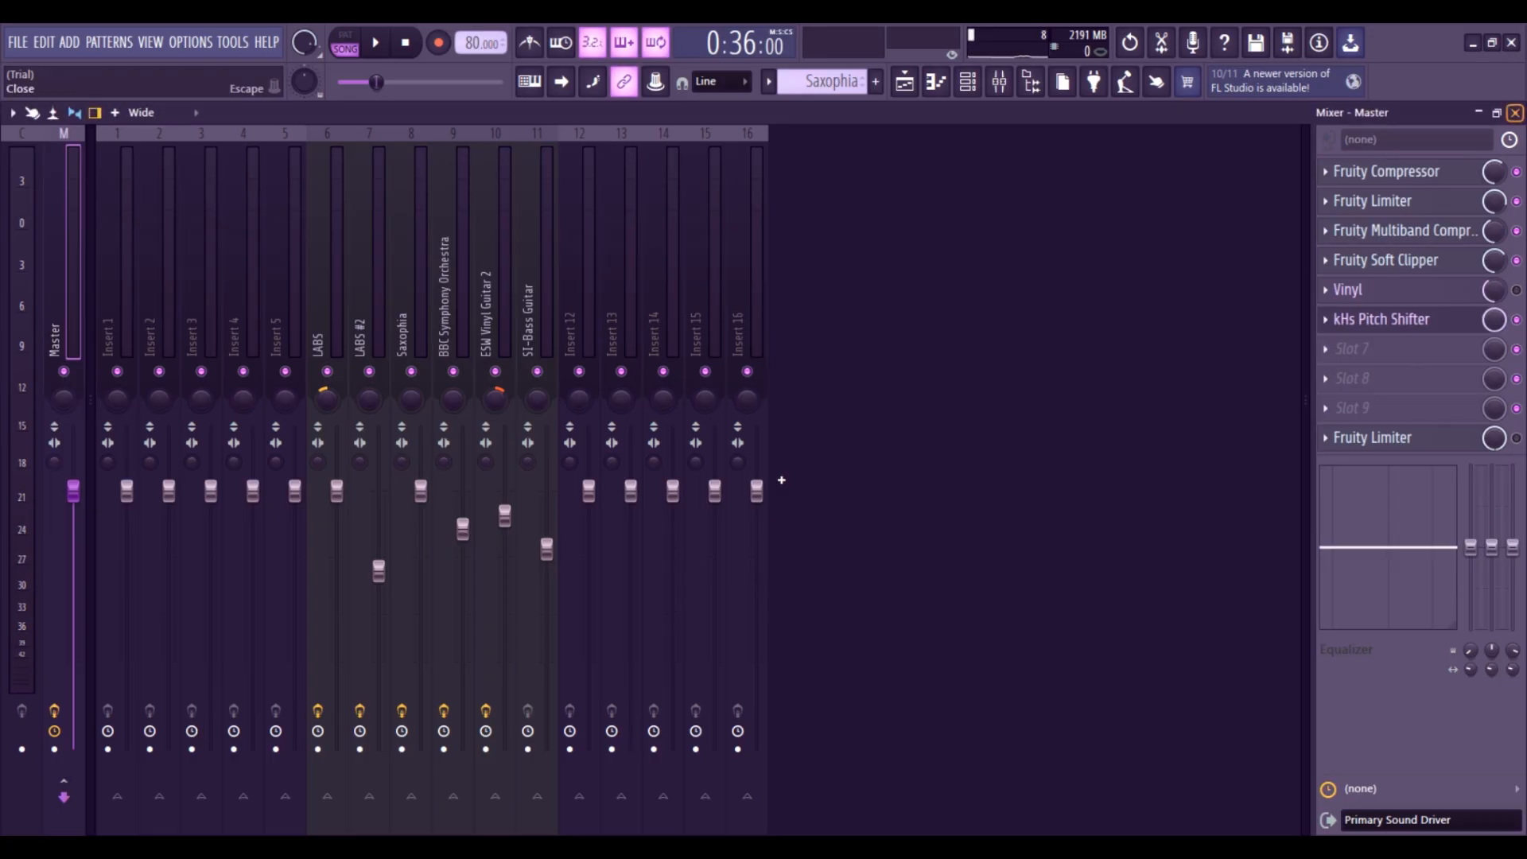
left_click(1516, 113)
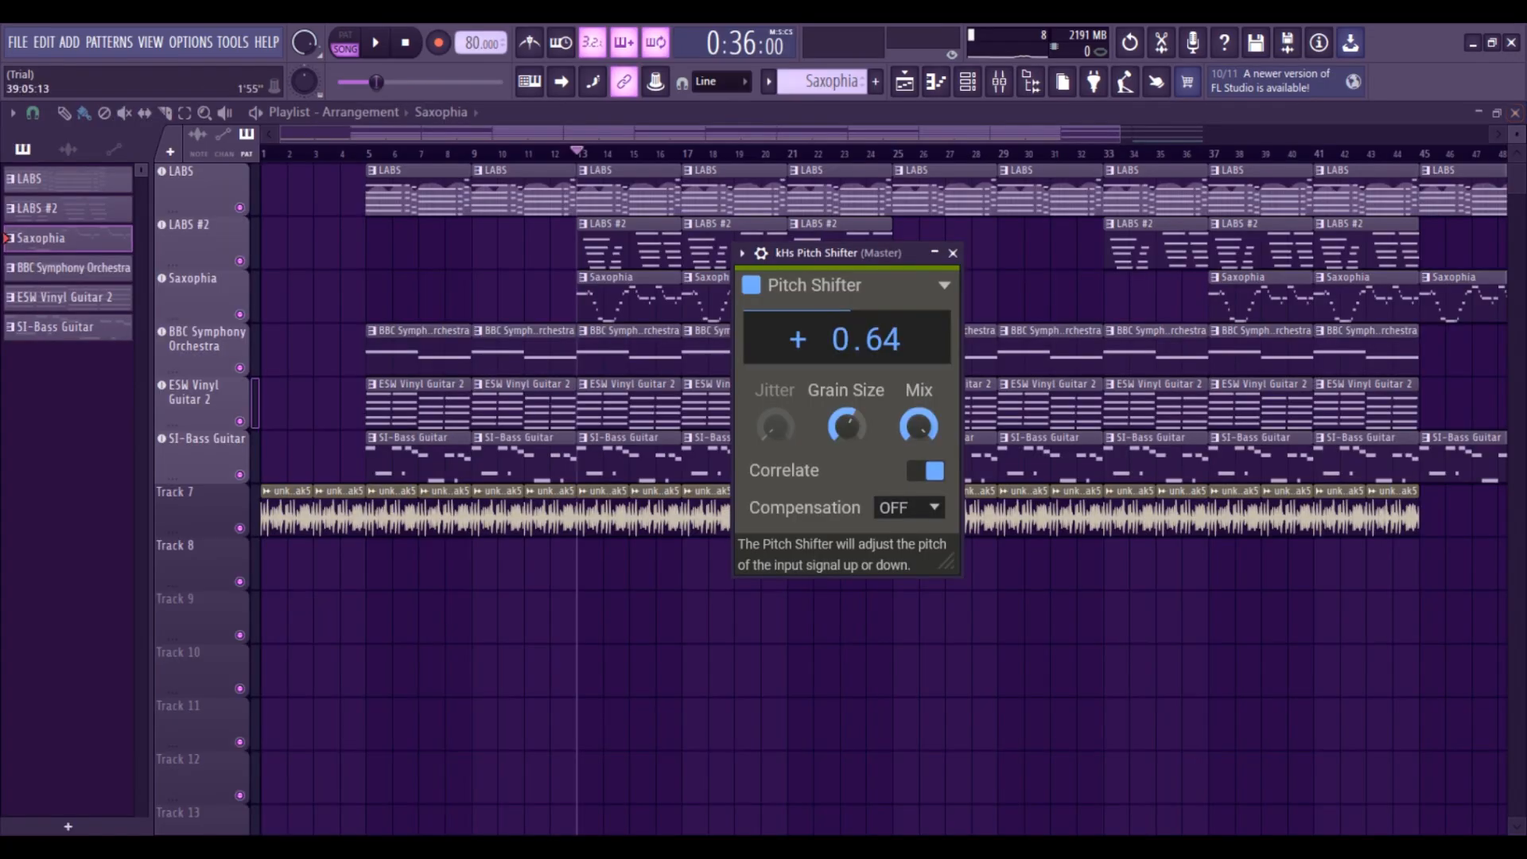
left_click(952, 253)
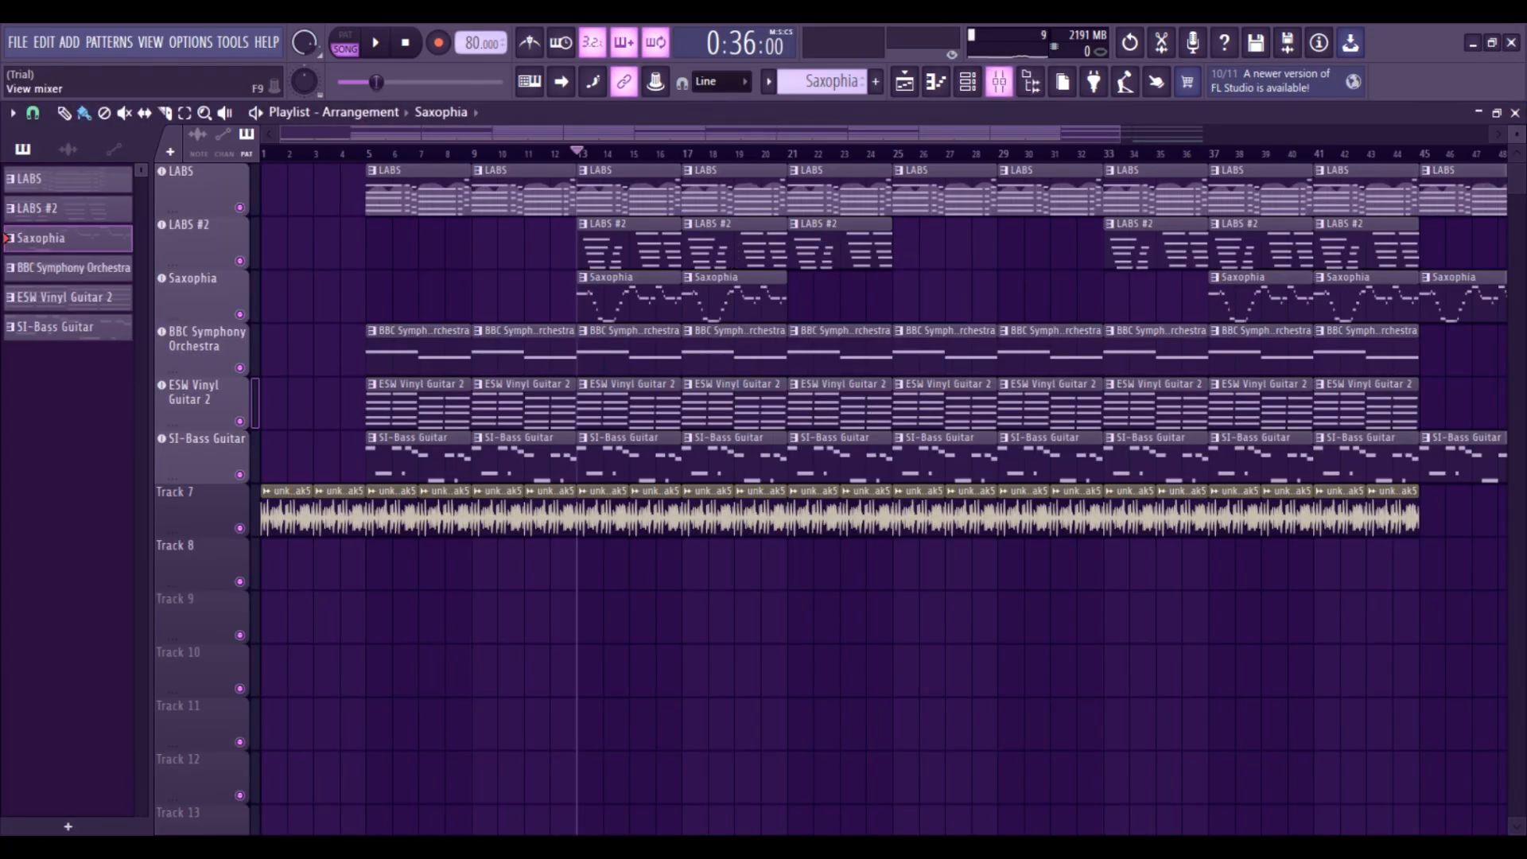
left_click(1000, 81)
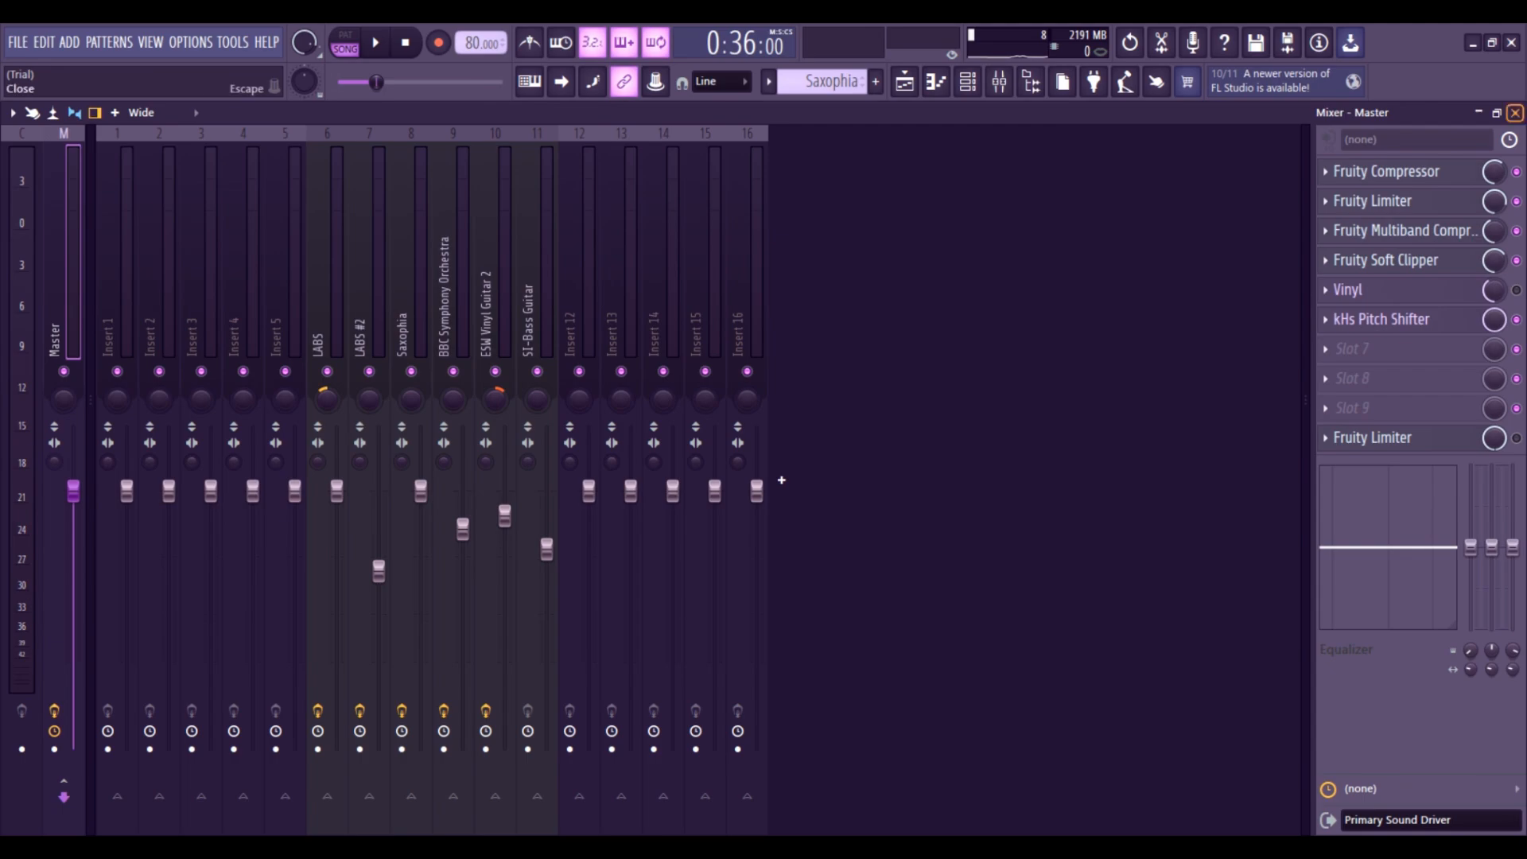
left_click(1515, 113)
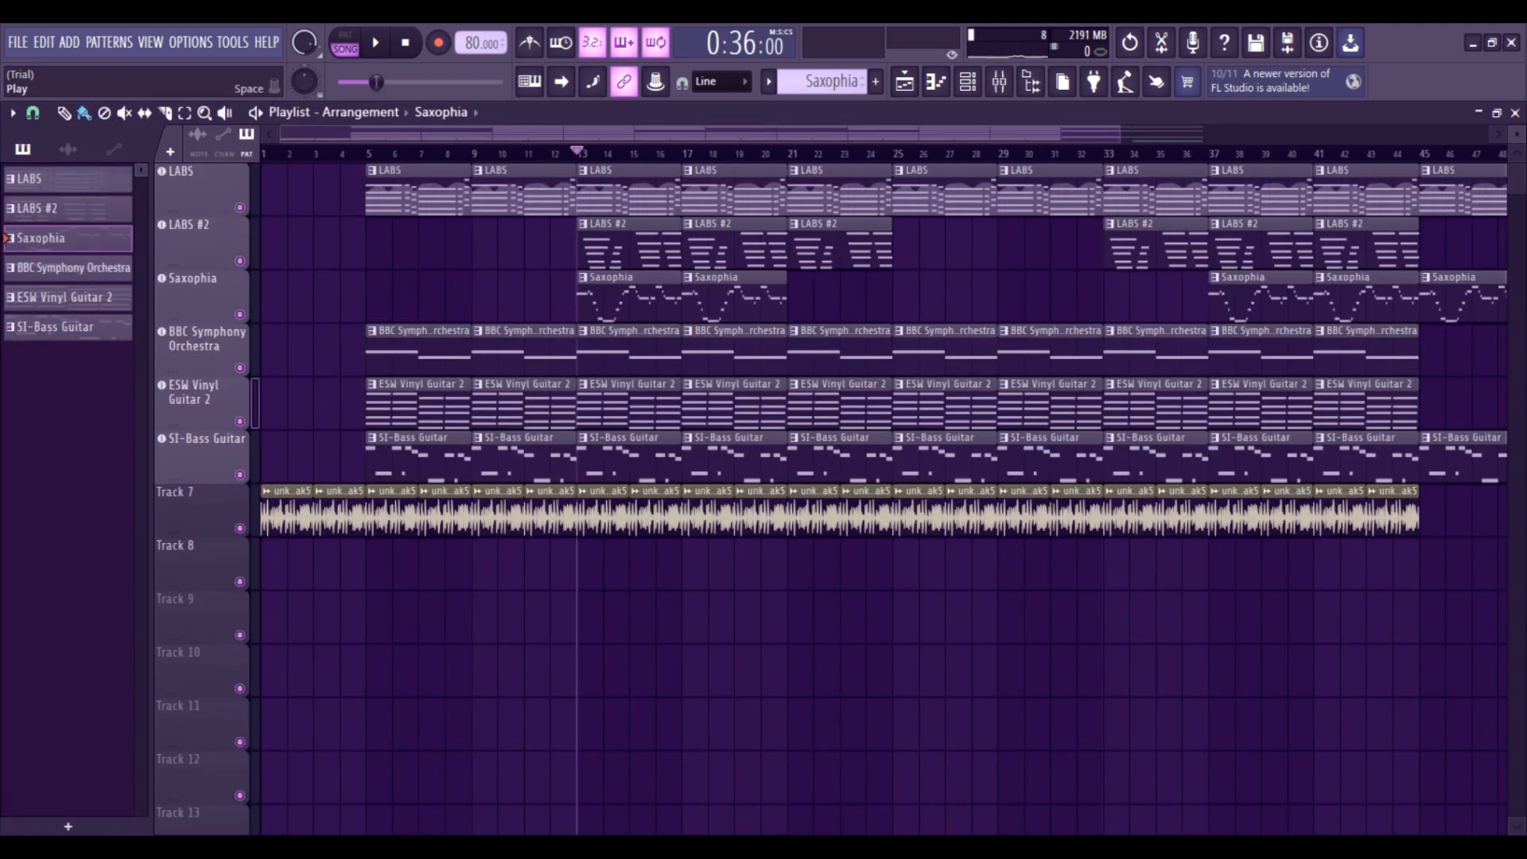
- Play the arrangement from bar 13 with all tracks active, pause it and return the playhead to bar 13
key("space")
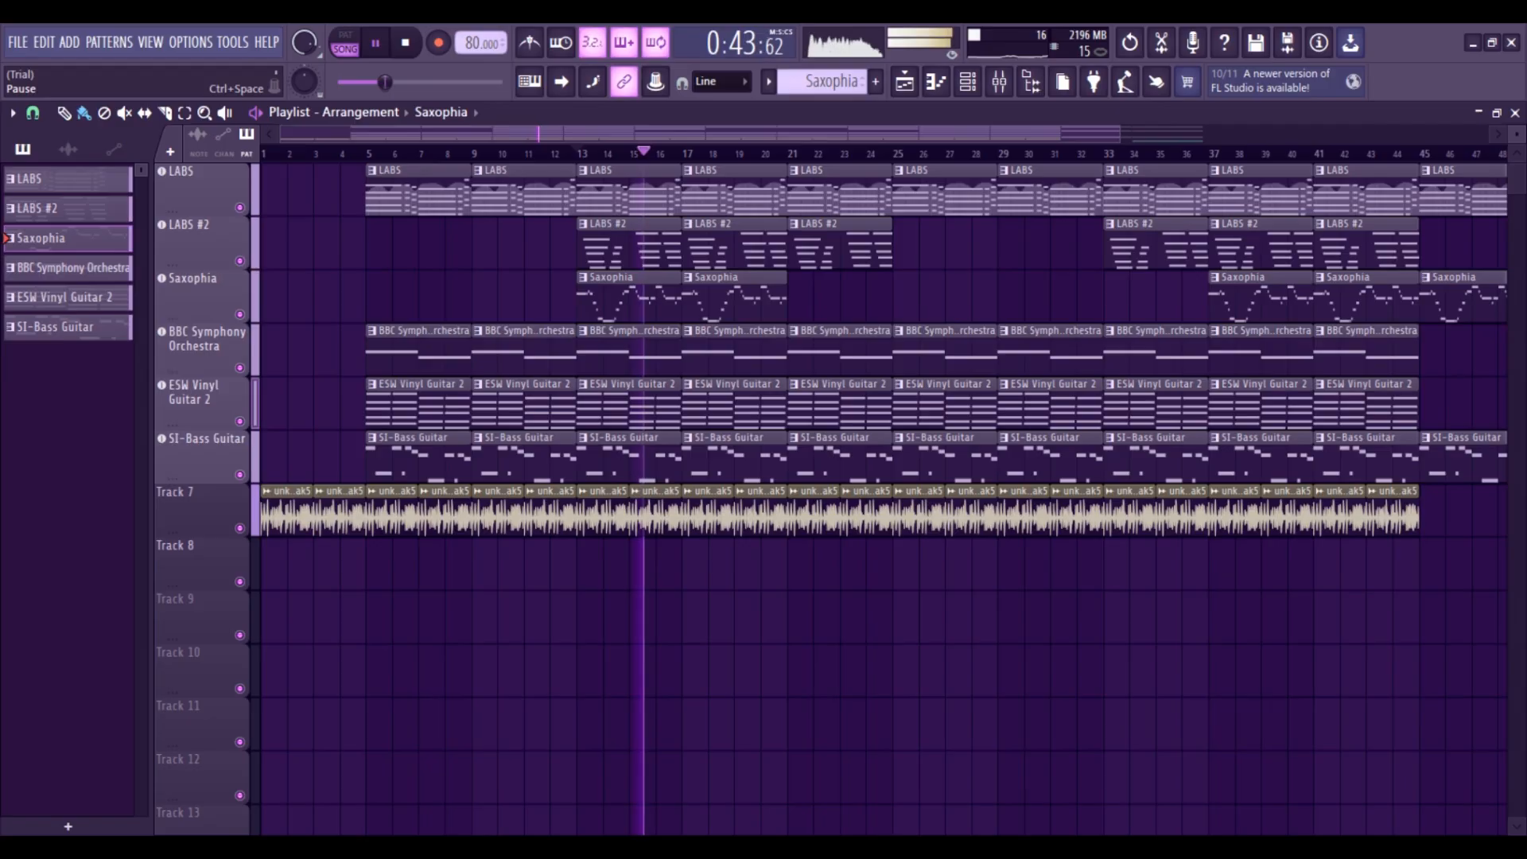
left_click(375, 42)
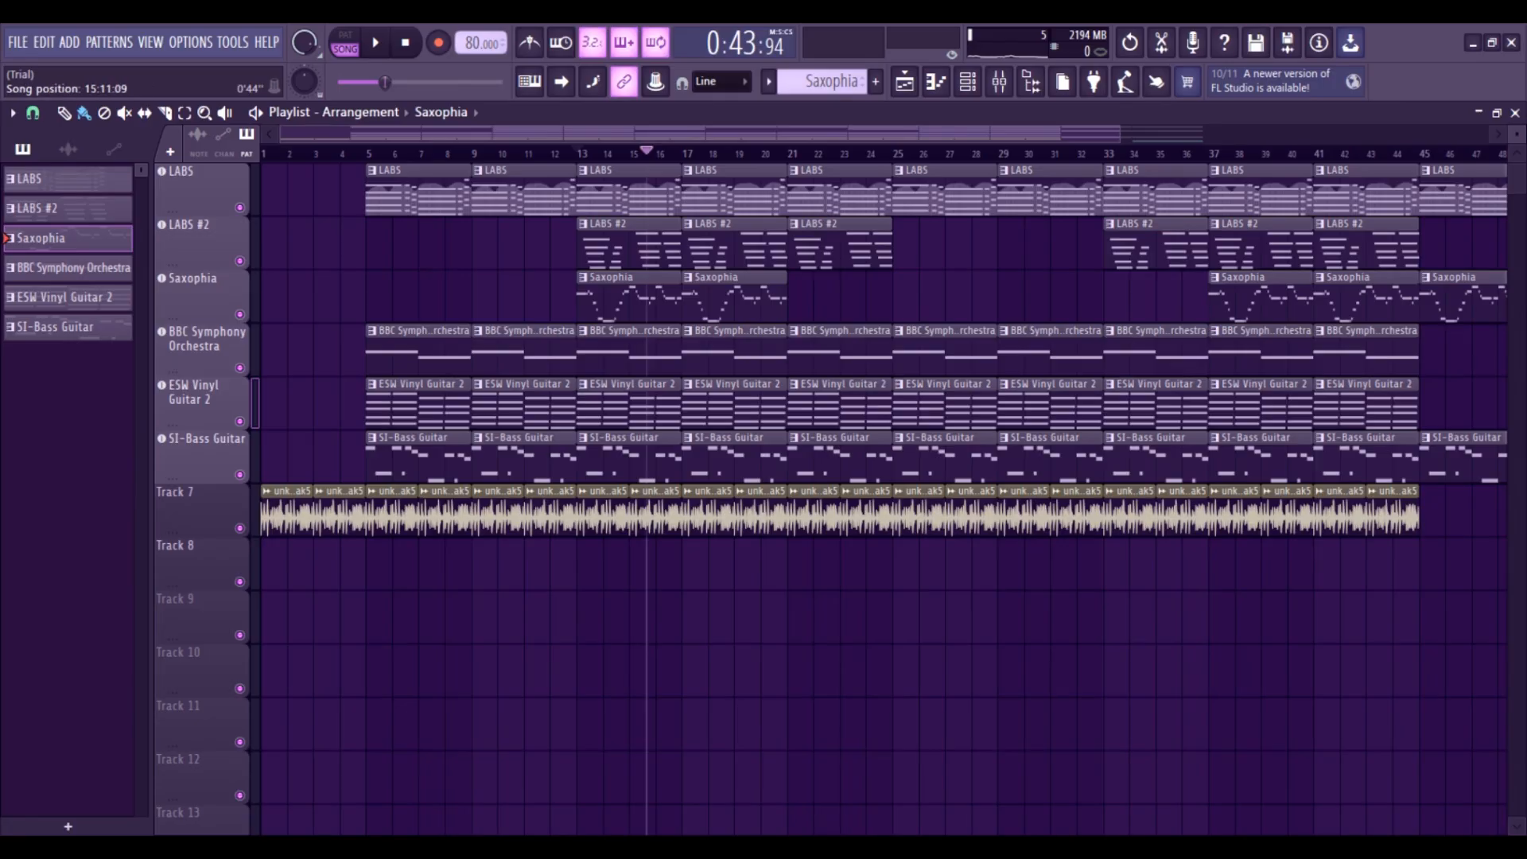
left_click(579, 153)
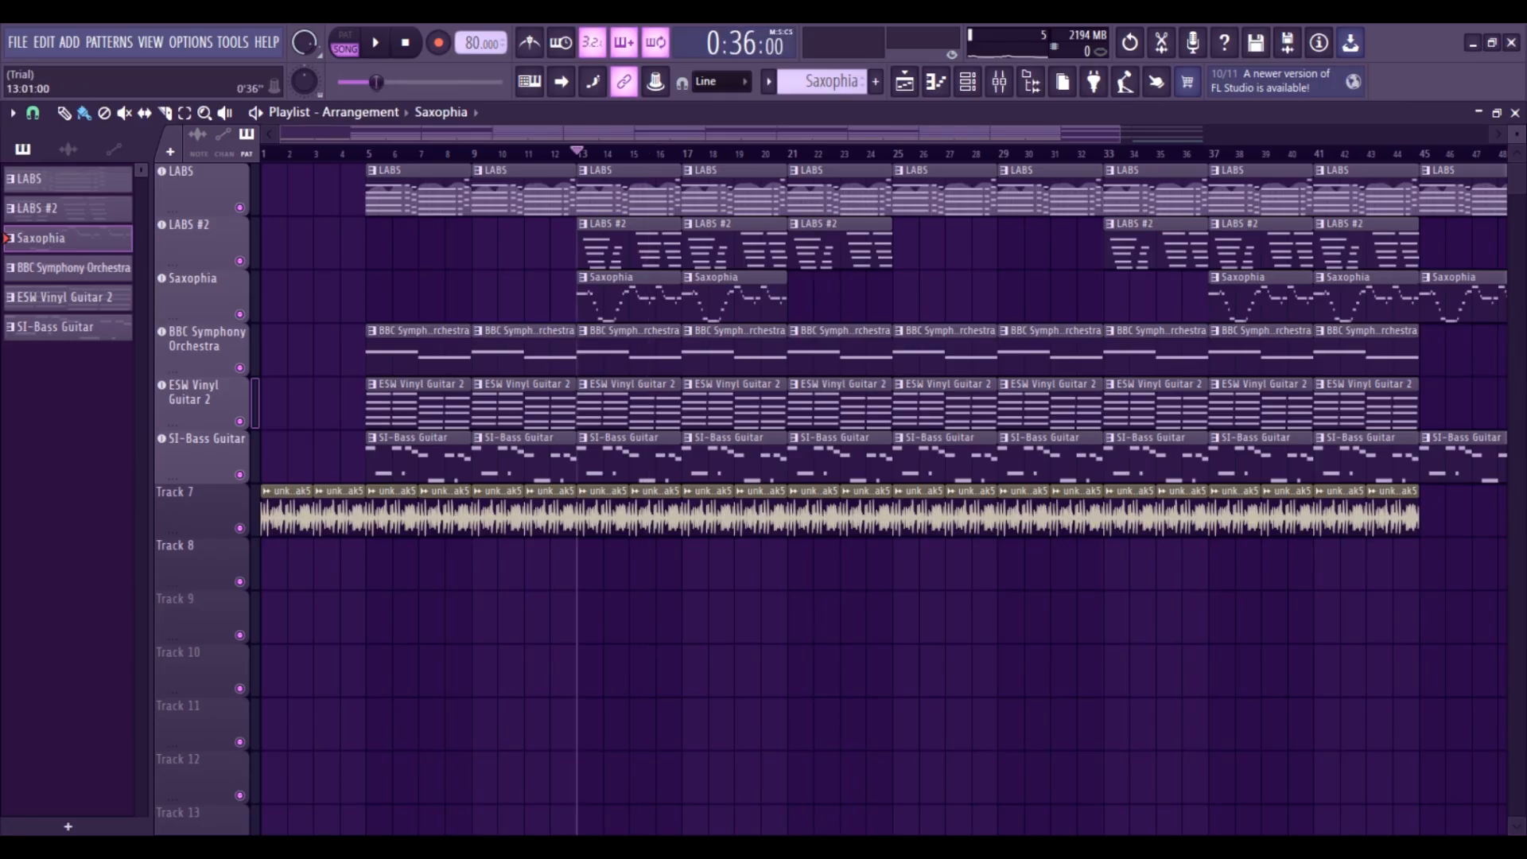